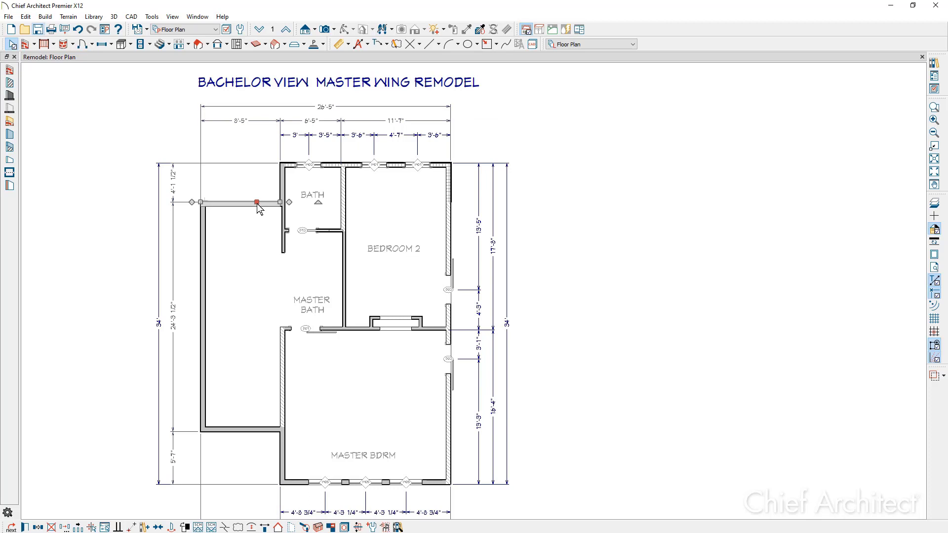
Step: Set the addition's upper wall 4' from the bath's exterior wall line and its lower wall 6' from the master bedroom's lower exterior wall
click(177, 179)
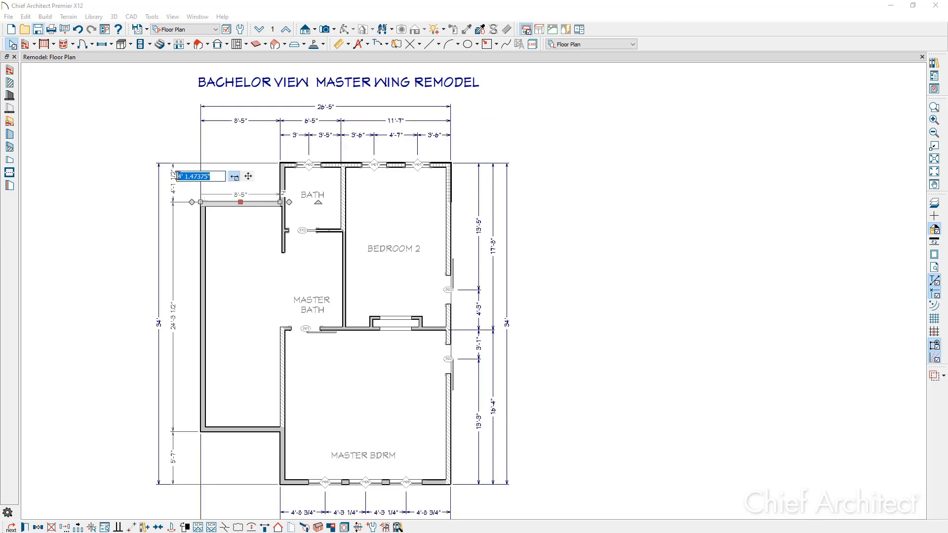
text(4)
key(Return)
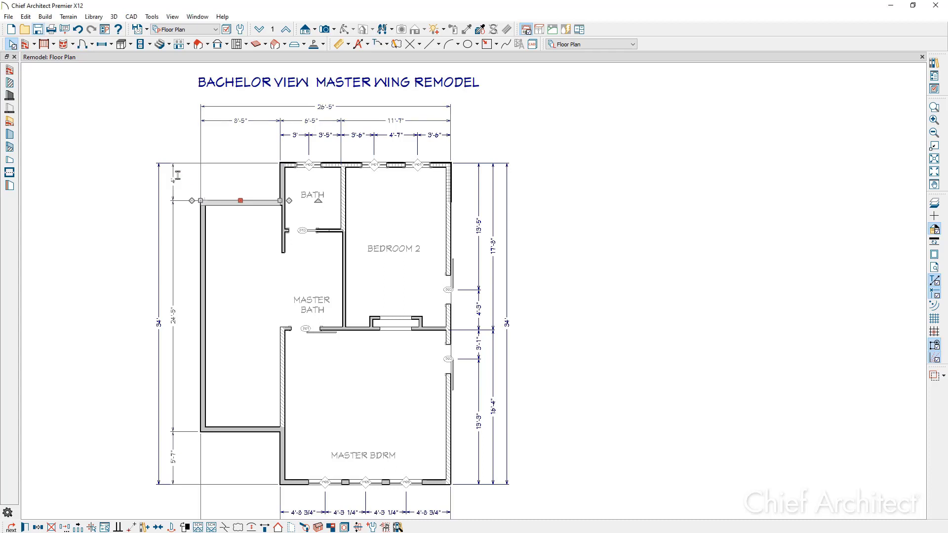
click(243, 433)
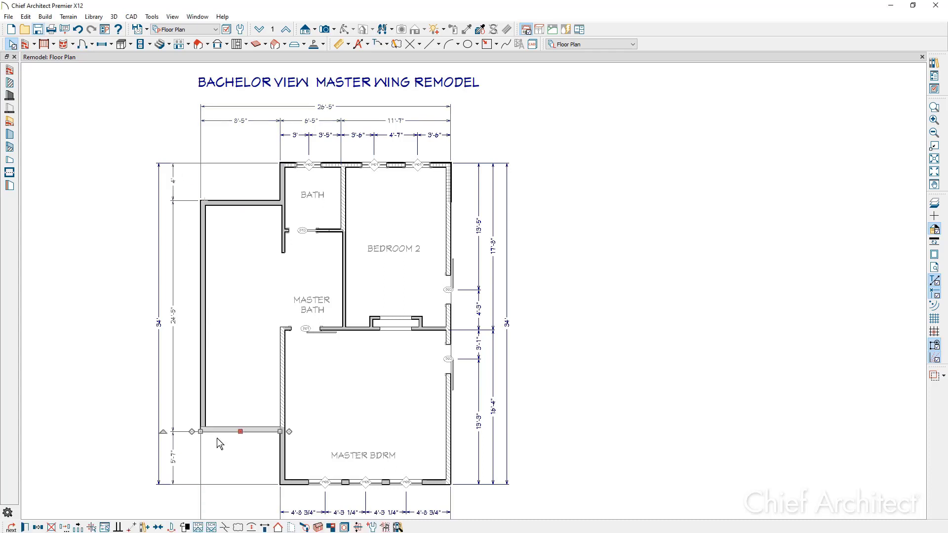
click(171, 463)
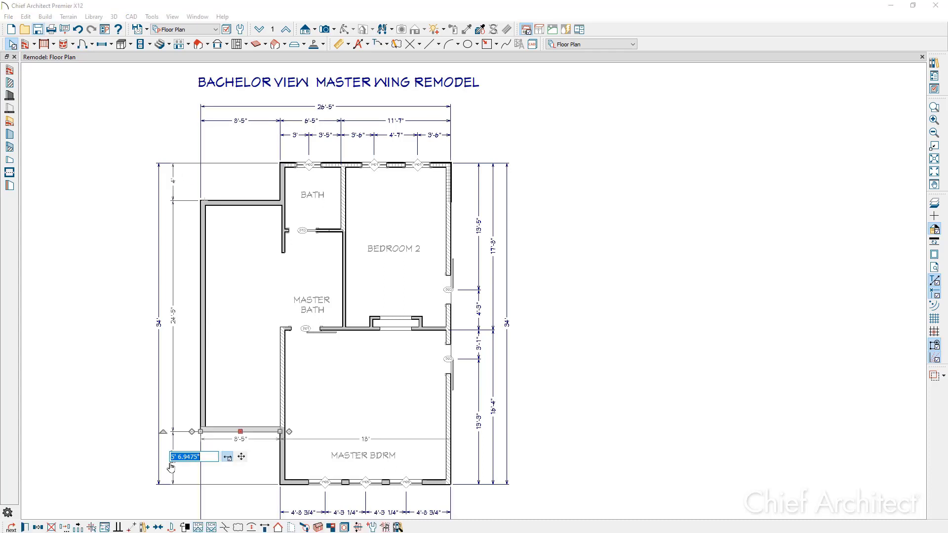
text(6)
key(Return)
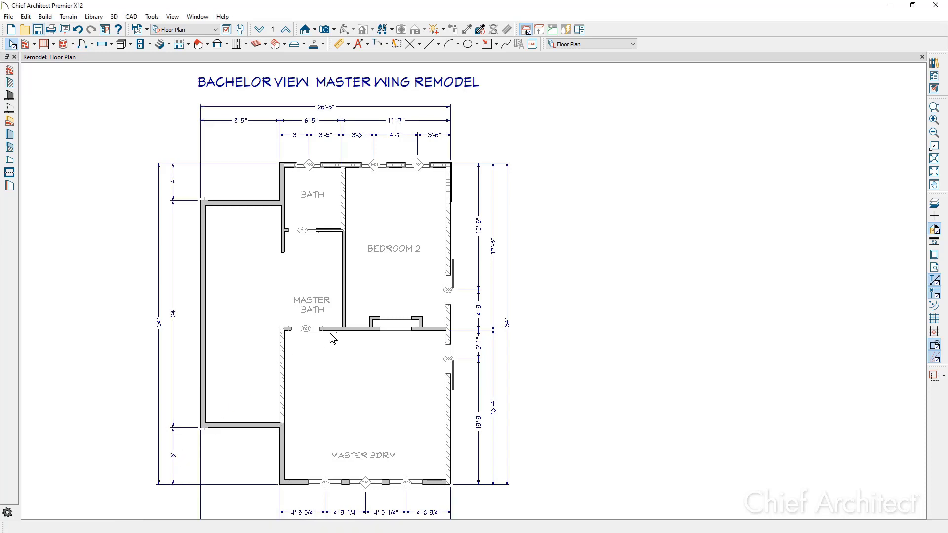
Step: Extend the wall between master bath and master bedroom to the addition's outer wall, and draw a straight glass wall across the addition below the bath
click(347, 332)
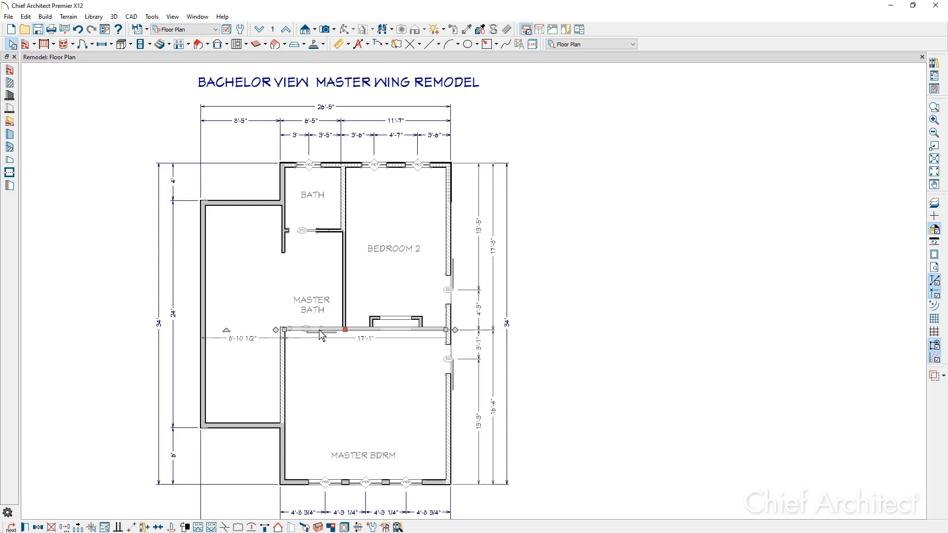
drag(284, 330, 200, 330)
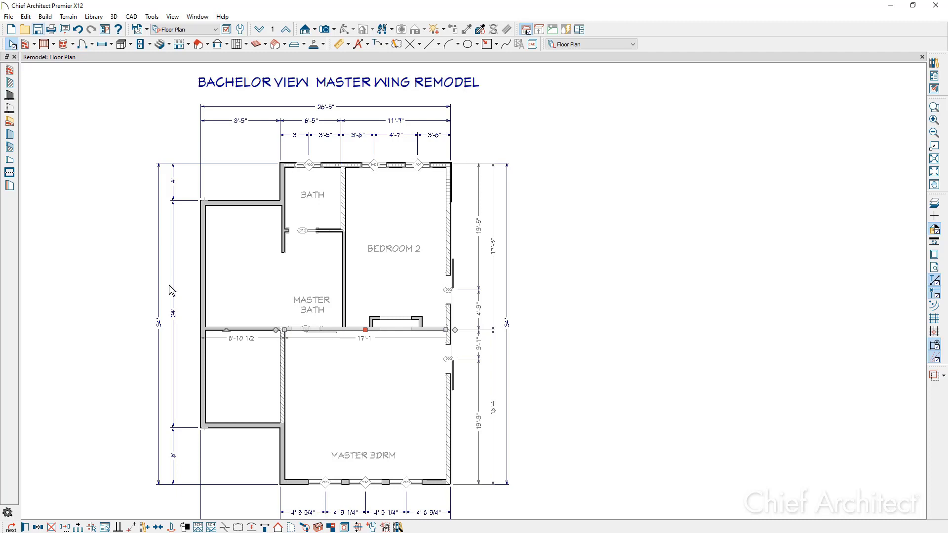
click(34, 44)
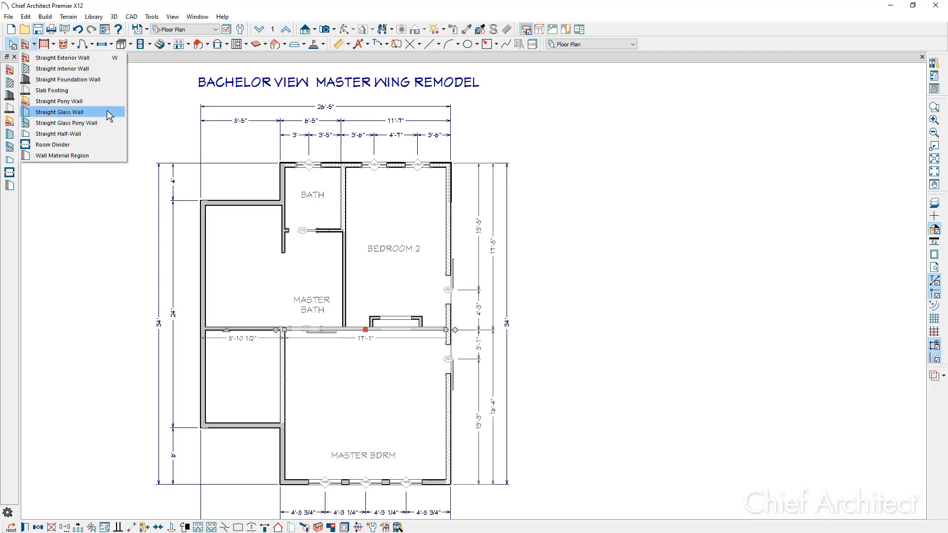
click(107, 123)
drag(280, 247, 203, 247)
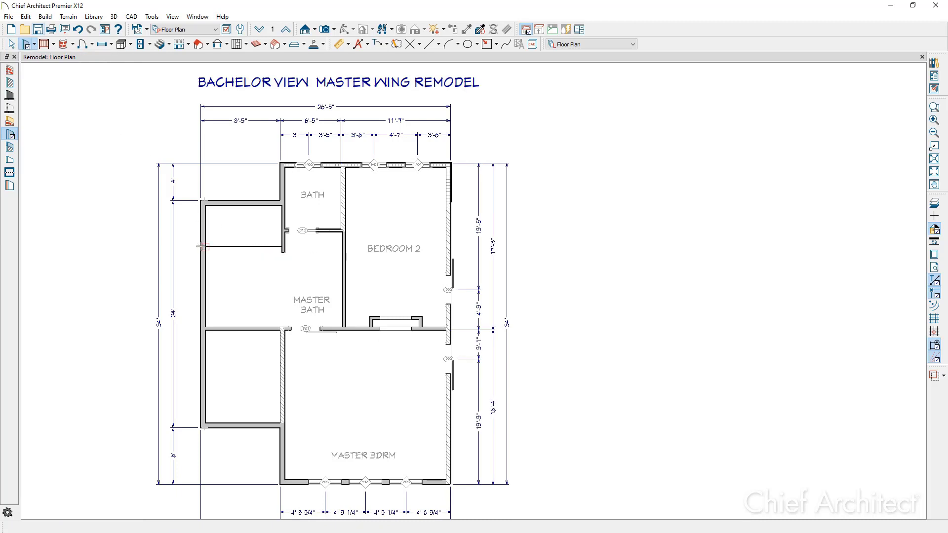
key(space)
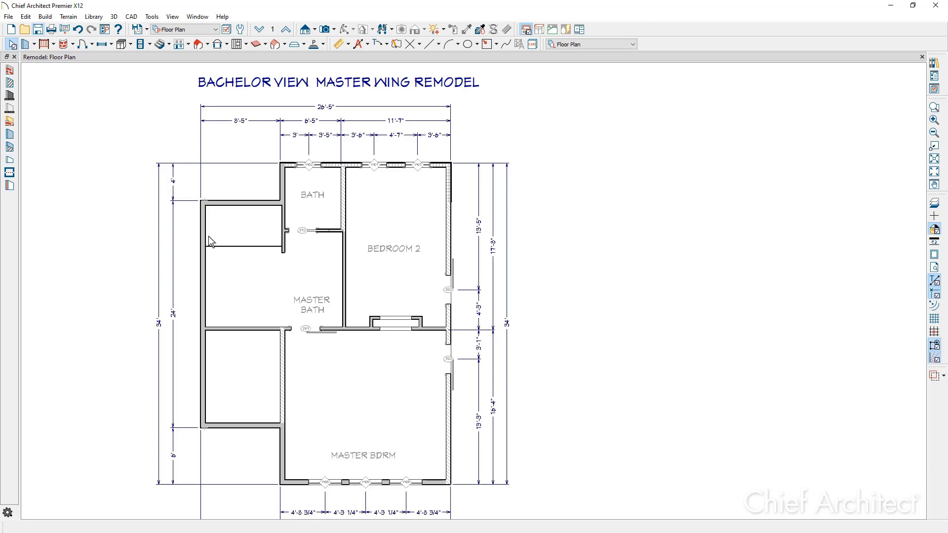
Step: Regenerate the automatic exterior dimensions and set the glass wall 5'4" from the addition's upper wall
click(367, 44)
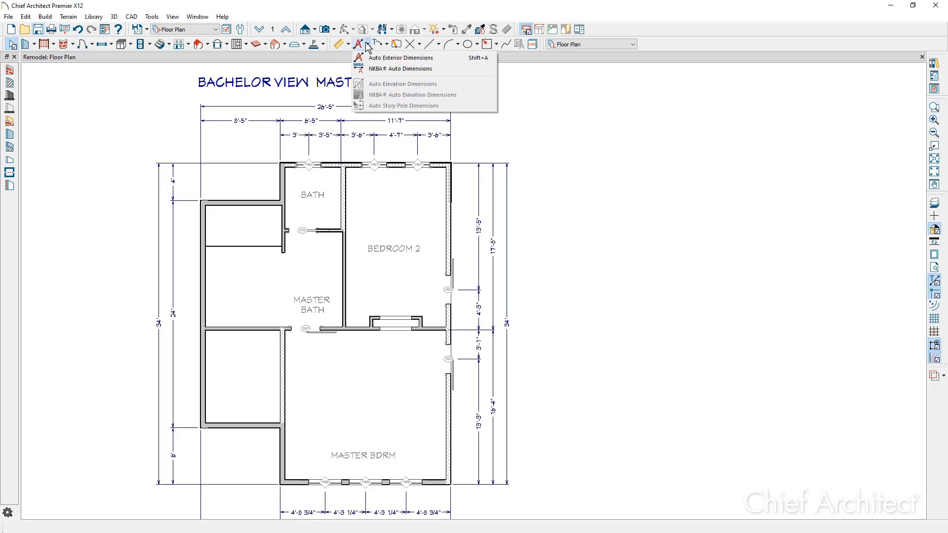
click(436, 57)
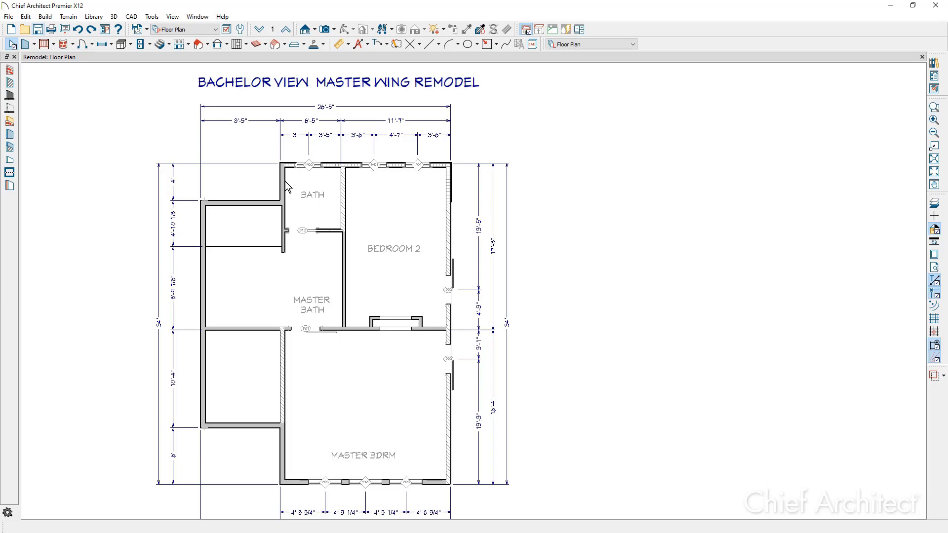
click(244, 247)
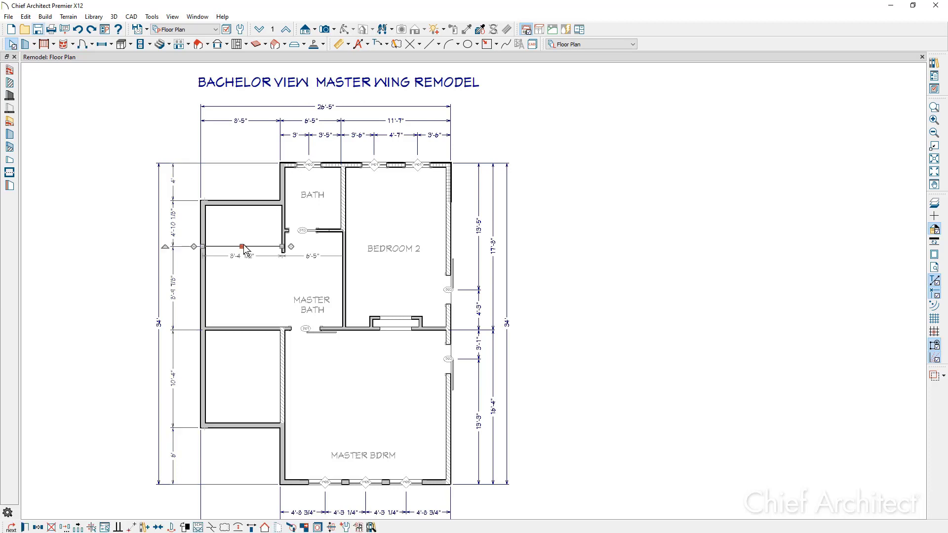
click(174, 228)
text(5)
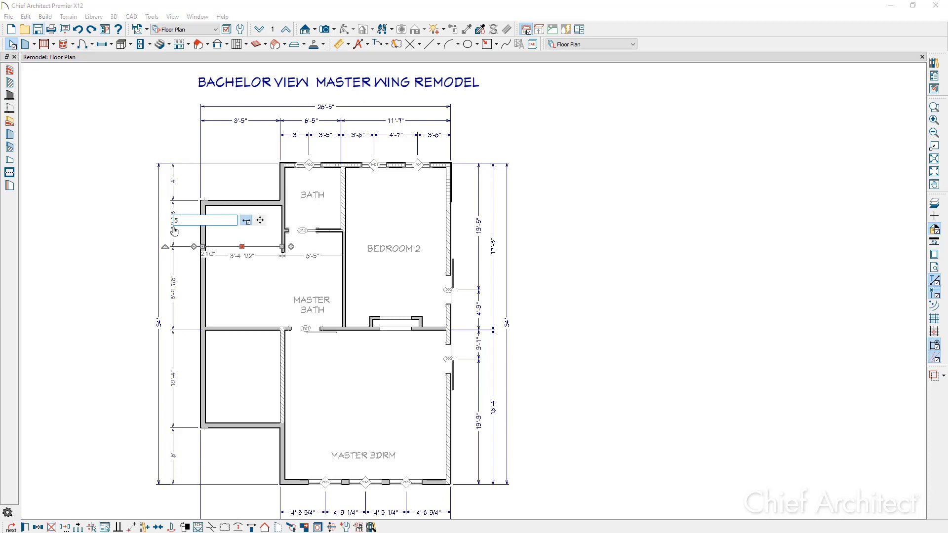
text('4)
key(Return)
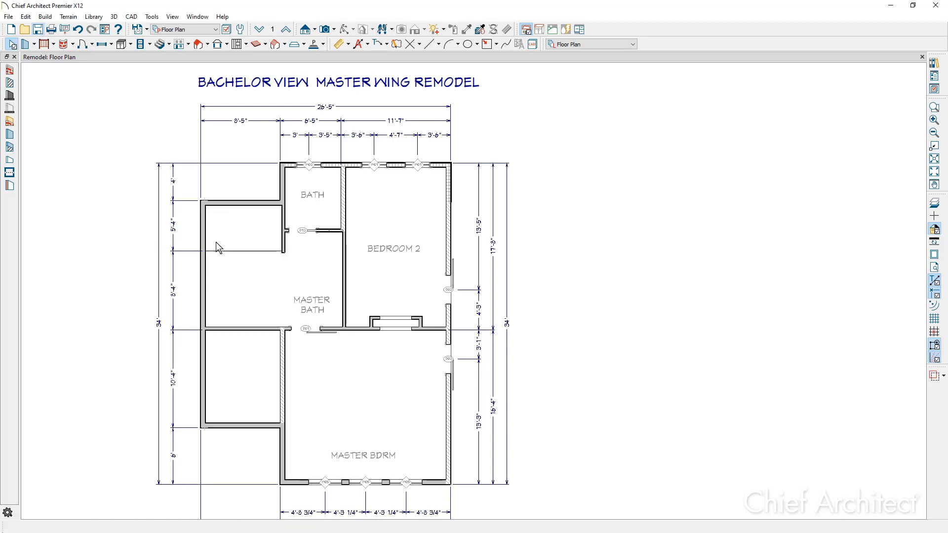
Step: Define the small room above the glass wall as room type Master Bath and name it Shower
click(263, 226)
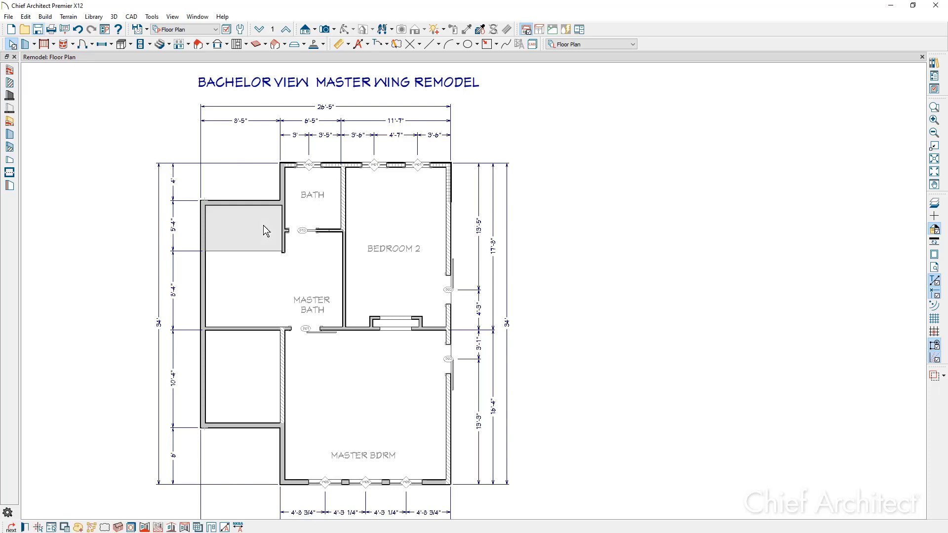
double_click(264, 226)
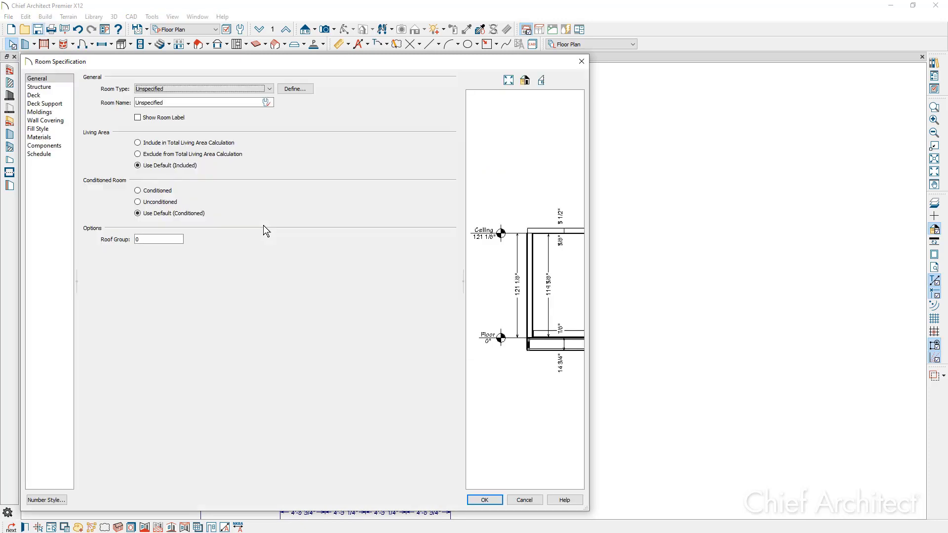
click(271, 89)
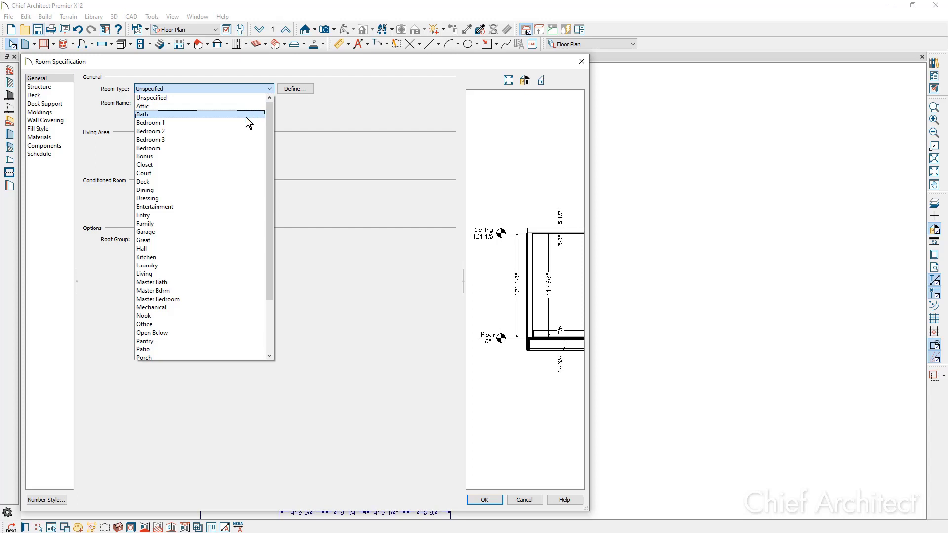
click(208, 283)
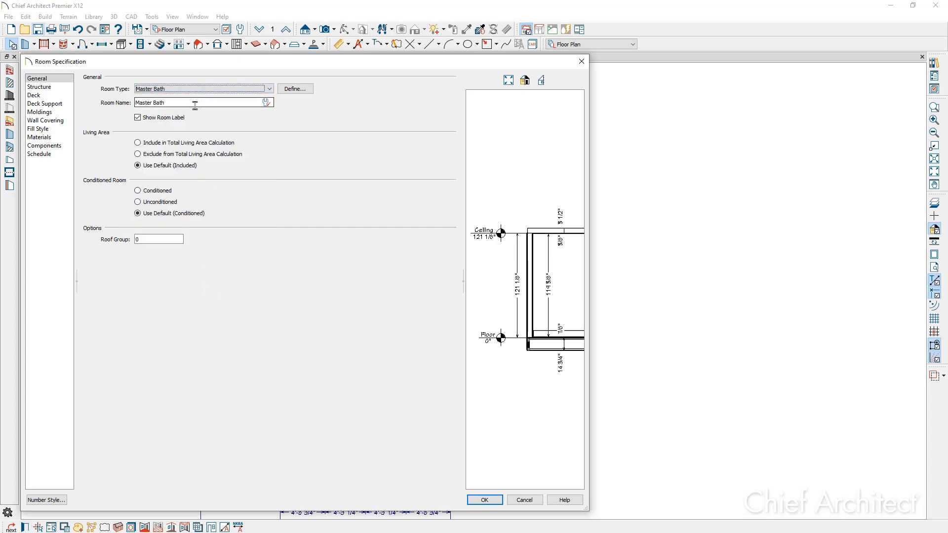
drag(195, 105, 119, 104)
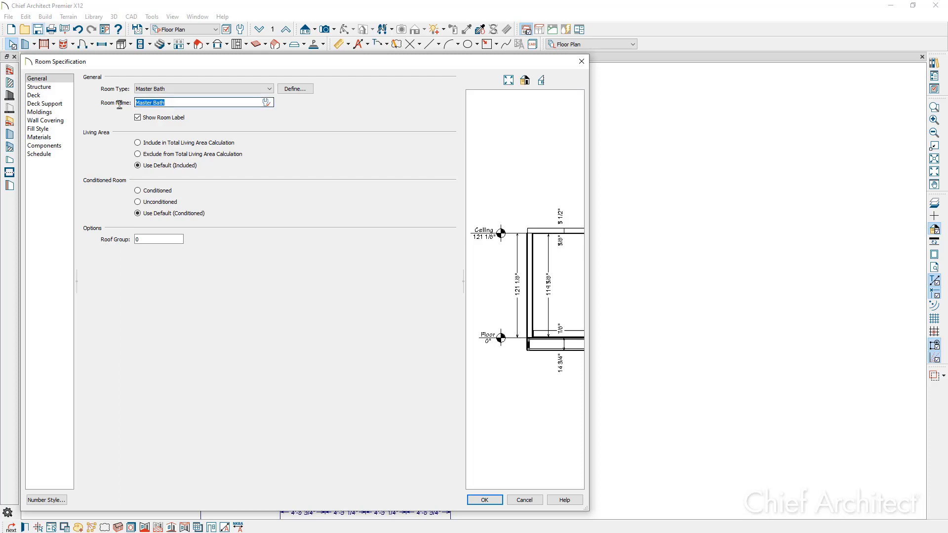
text(S)
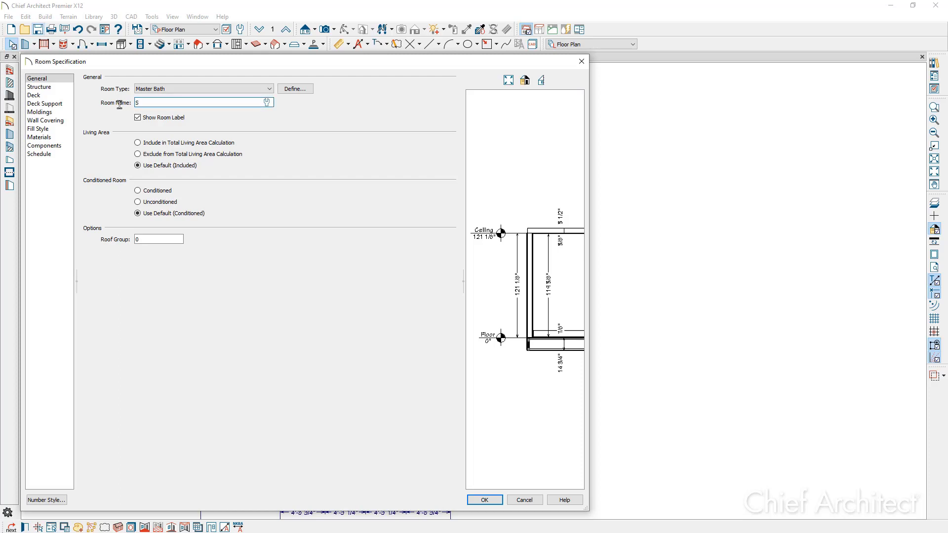
text(hower)
click(478, 501)
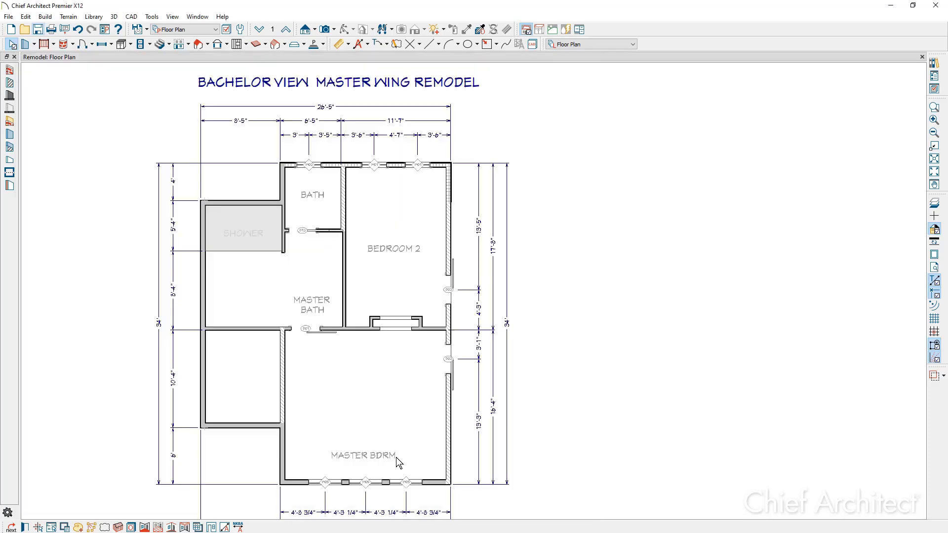
Step: Define the addition's lower room as room type Closet and name it Mstr Closet
double_click(258, 398)
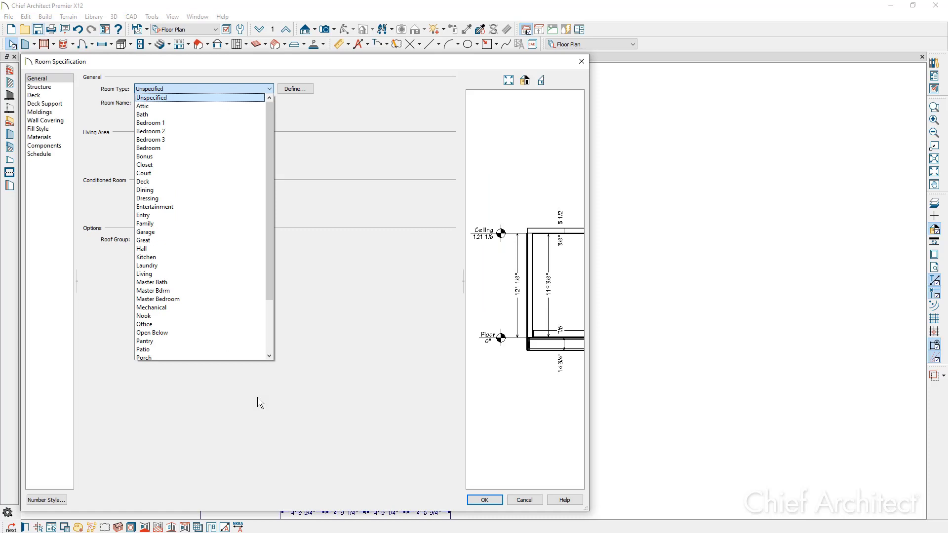
click(224, 165)
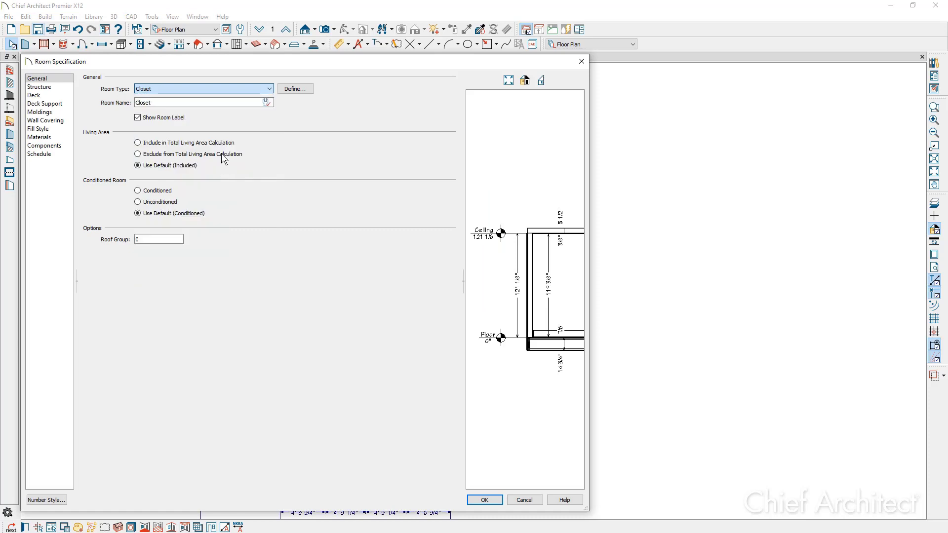
click(198, 103)
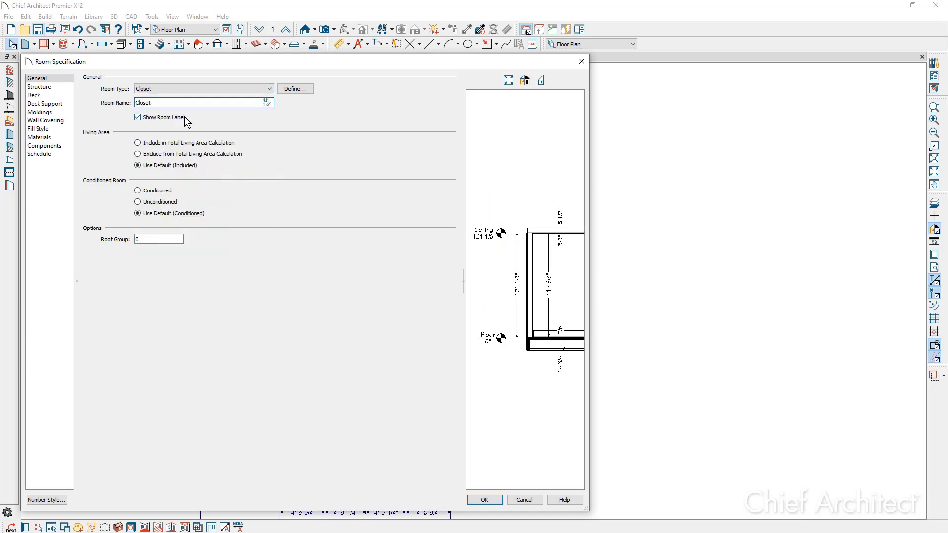
text(Mstr)
click(483, 500)
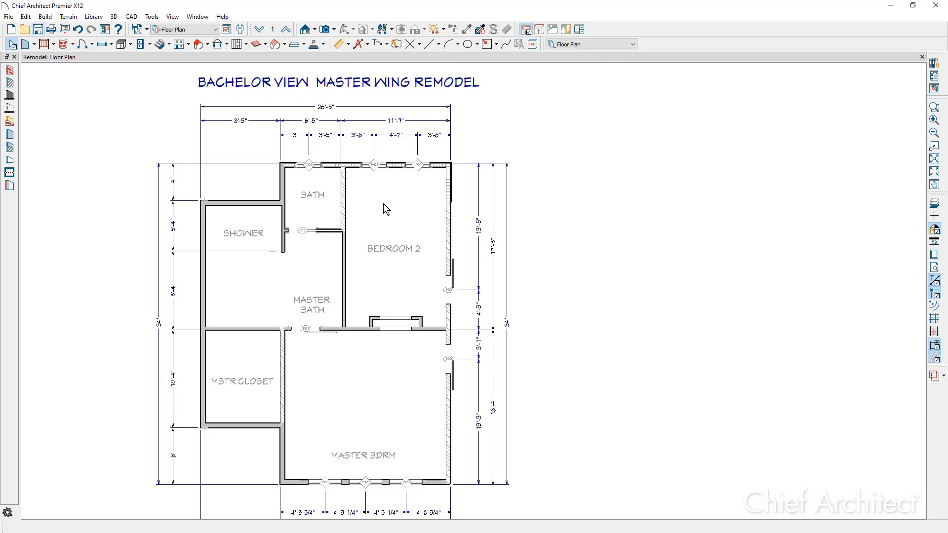
Step: Copy the bath window once into the shower's upper wall and twice into the master closet's outer wall
click(310, 166)
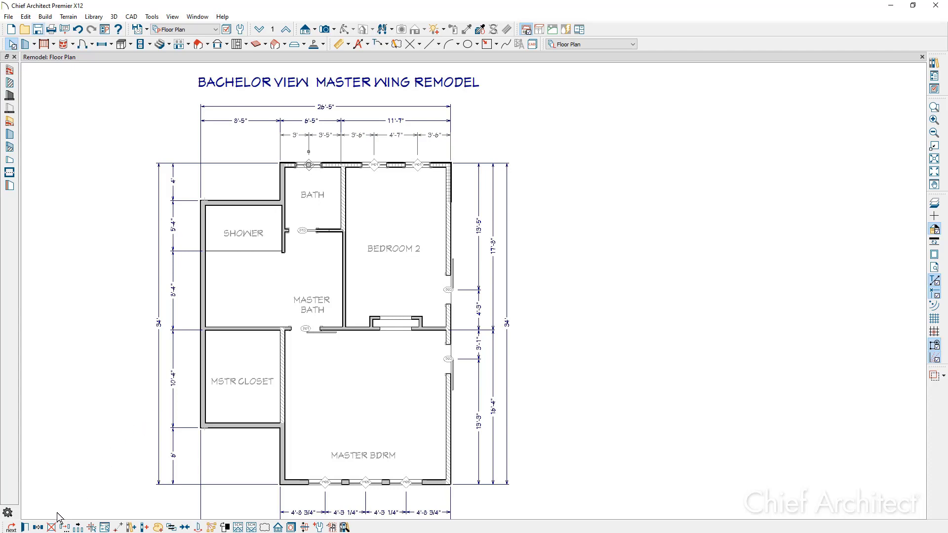
click(39, 527)
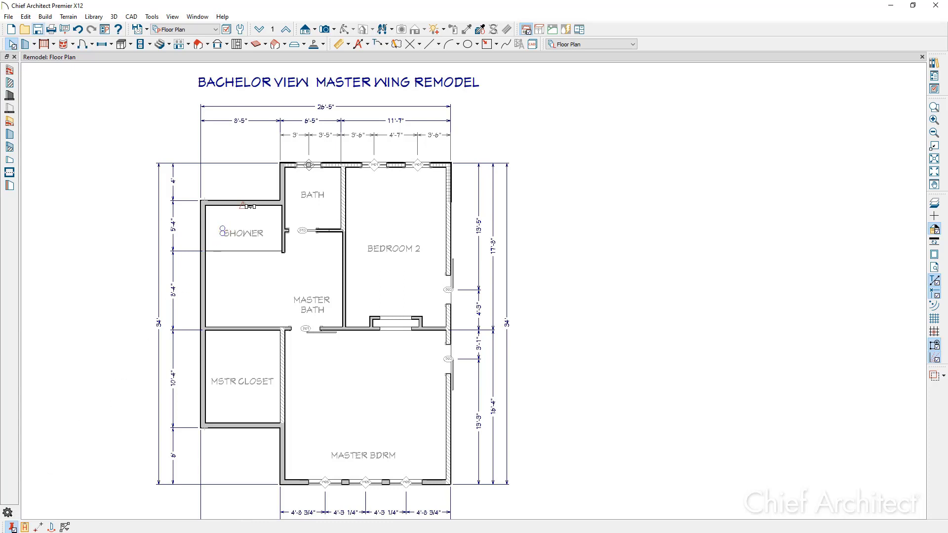
click(243, 204)
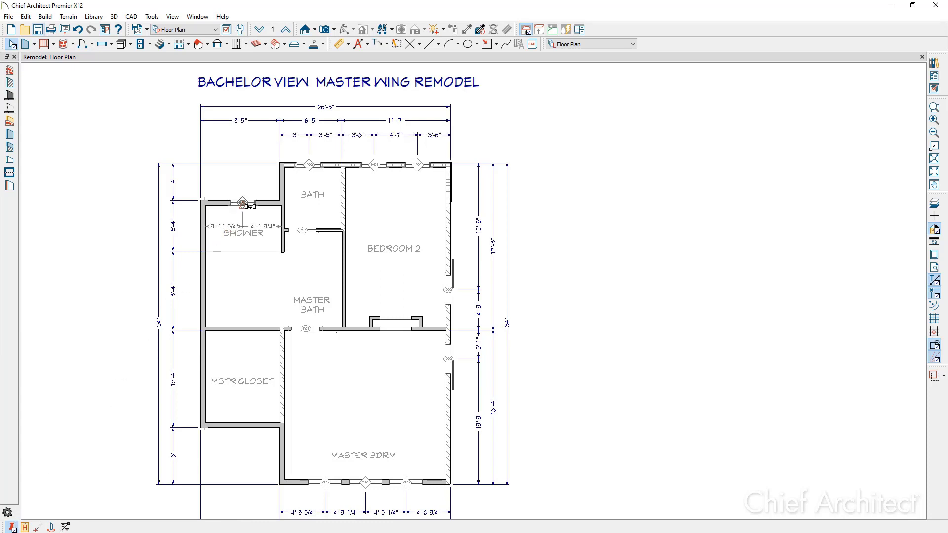
click(202, 360)
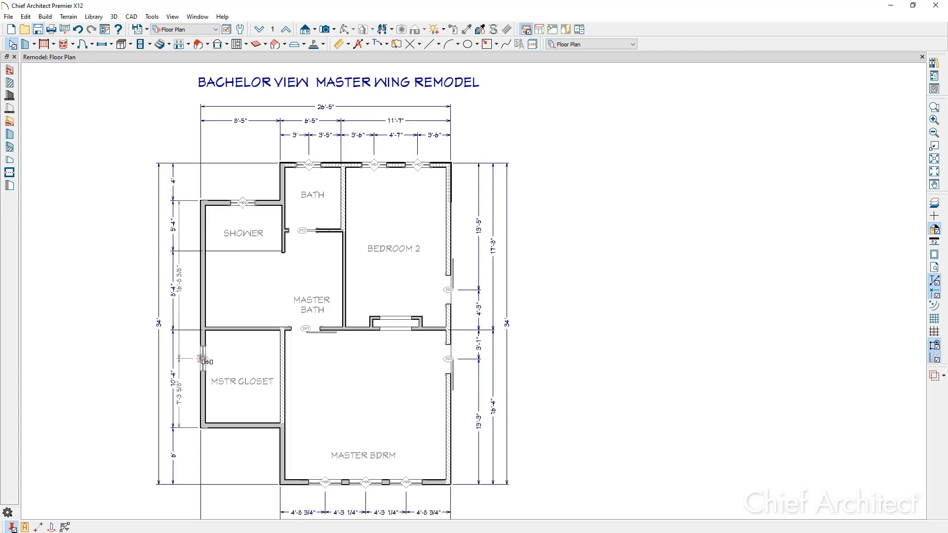
click(203, 391)
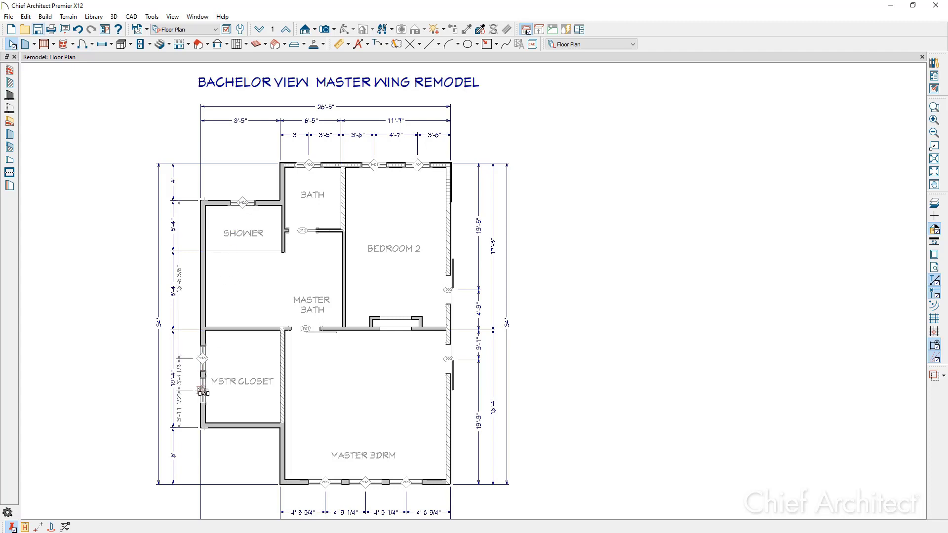
key(Escape)
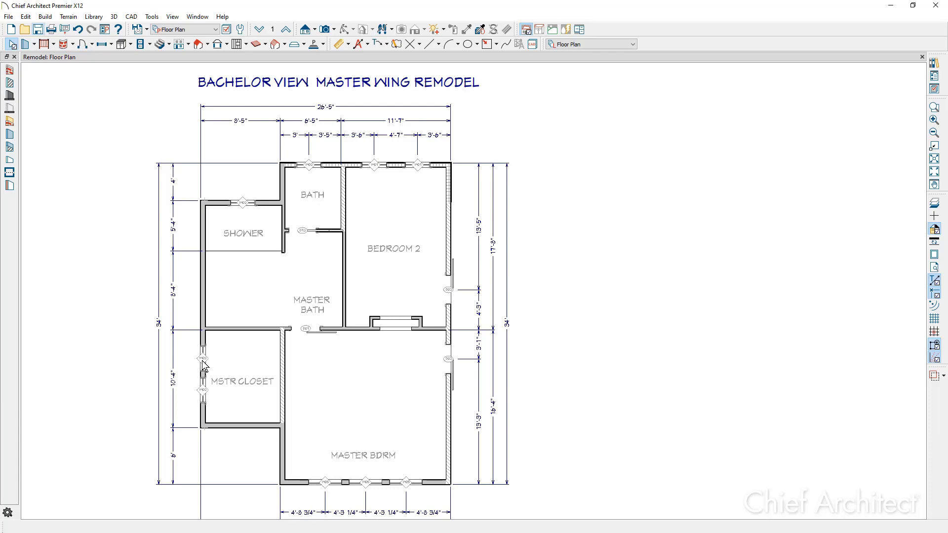
Step: Center the pair of windows on the master closet's outer wall within the closet
click(204, 389)
click(204, 394)
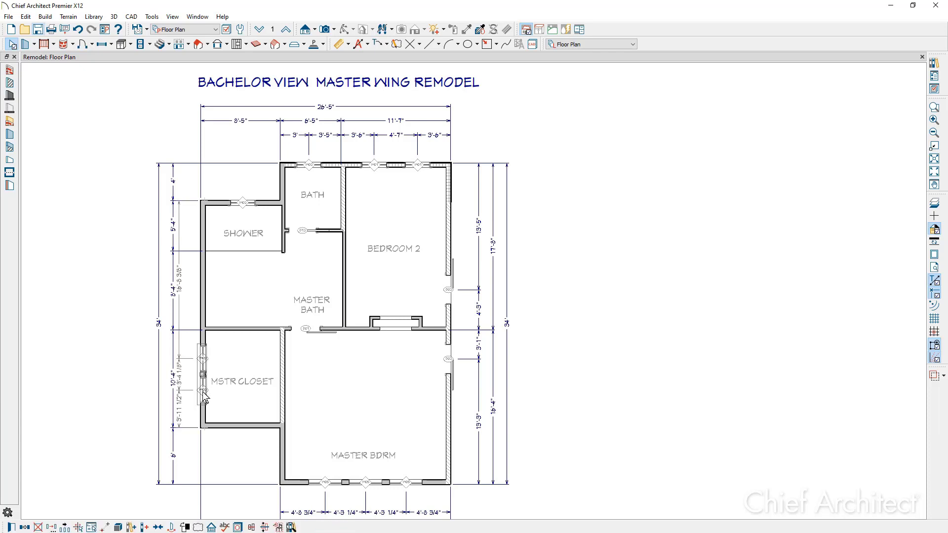
click(158, 528)
click(250, 374)
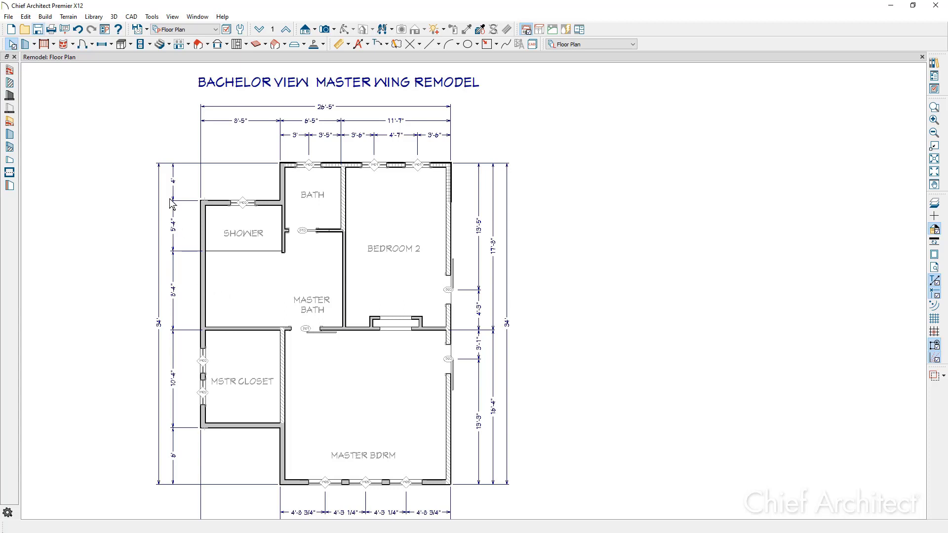
Step: Place a window in the master bath's outer wall between the shower and closet, and set its width to 44 inches
click(112, 46)
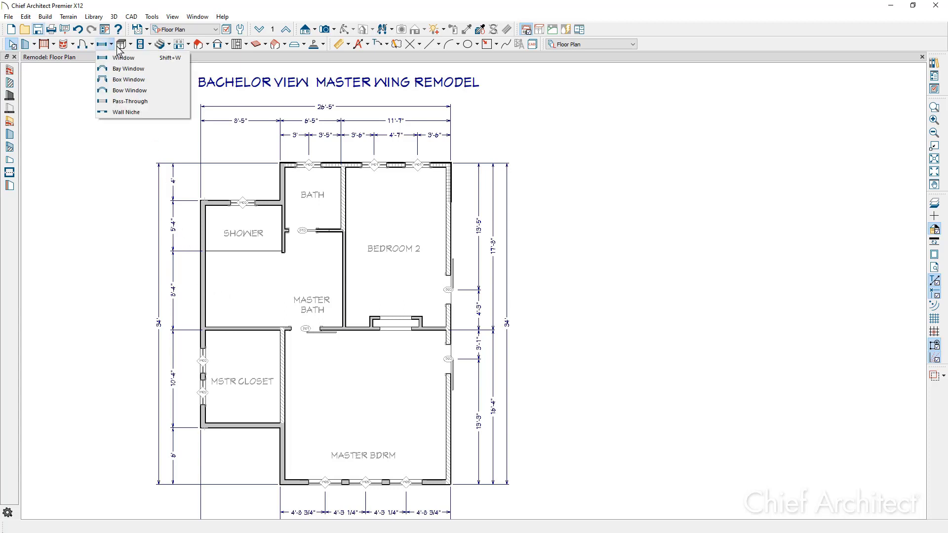
click(134, 64)
click(204, 287)
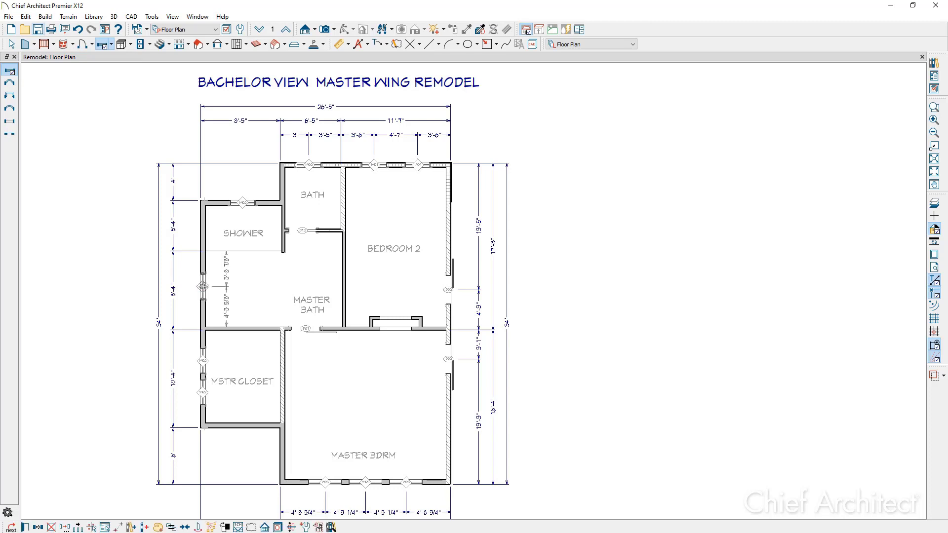
double_click(202, 287)
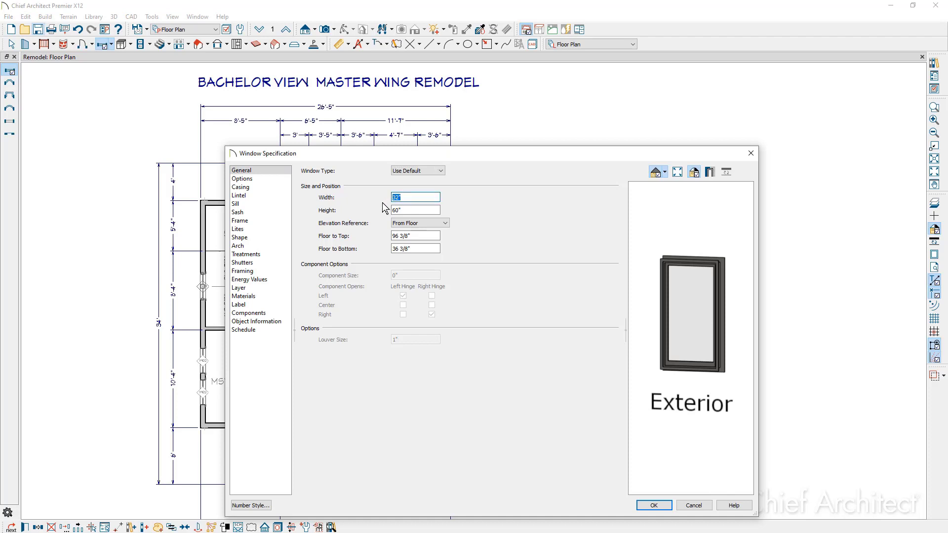
text(44)
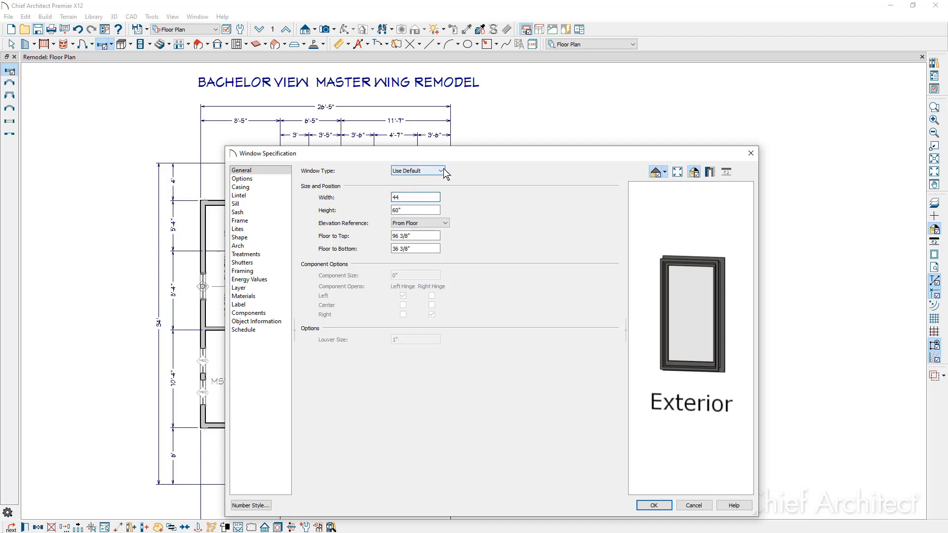
click(442, 171)
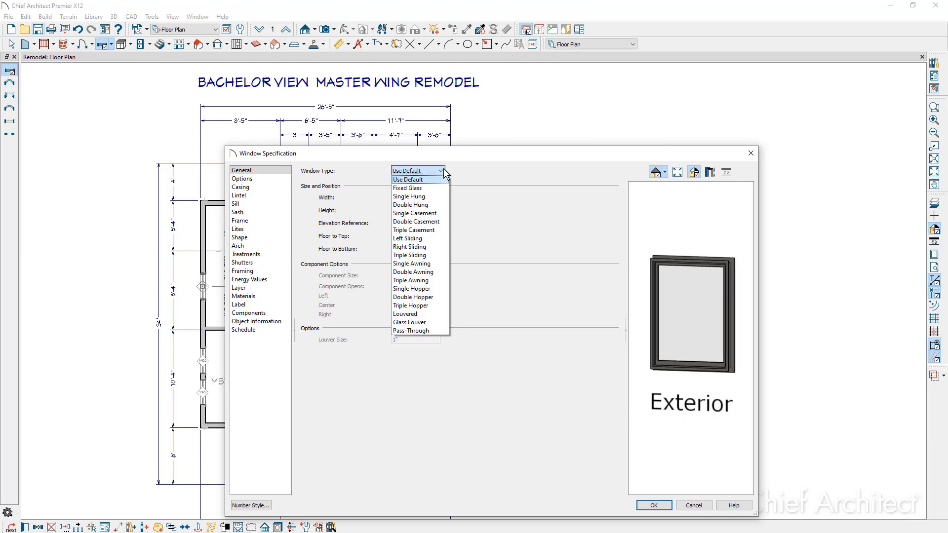
click(463, 171)
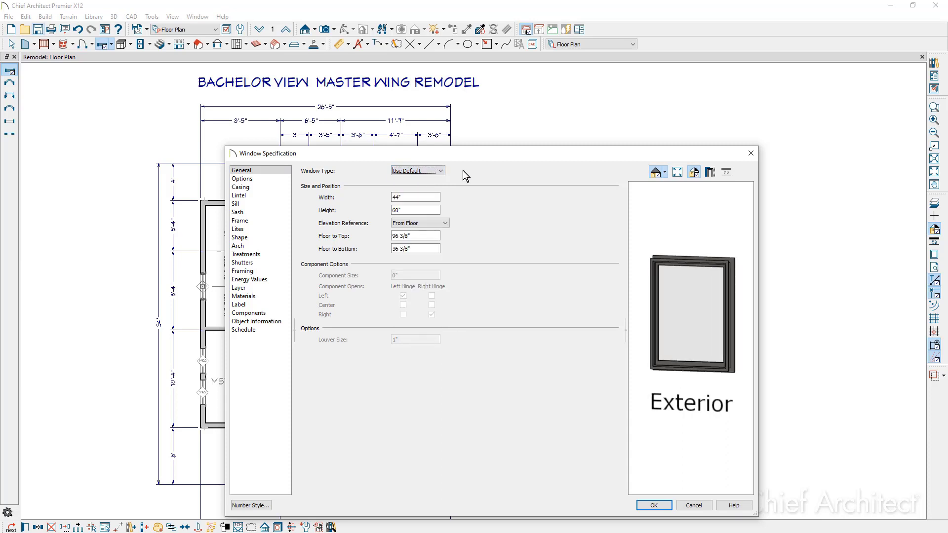
Step: Specify tempered glass for the new master bath window and apply its settings
click(275, 181)
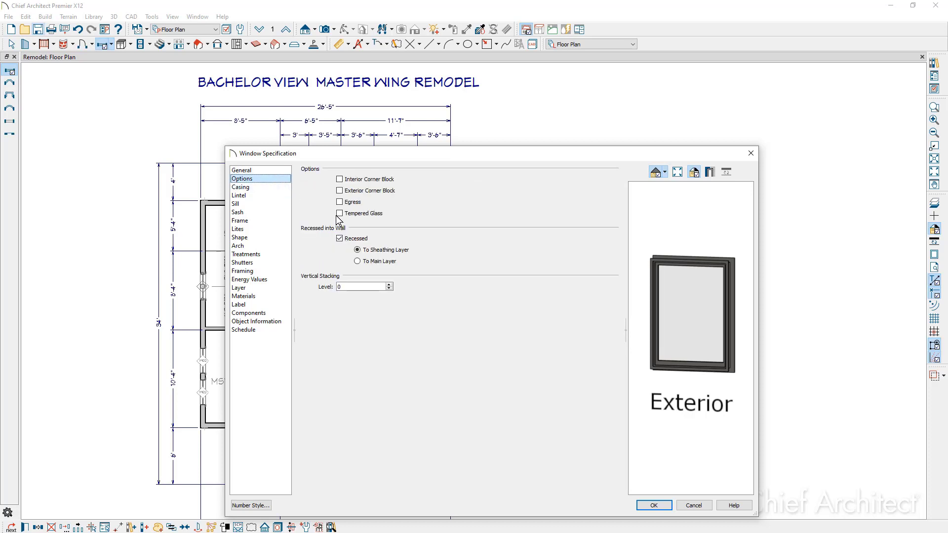
click(340, 214)
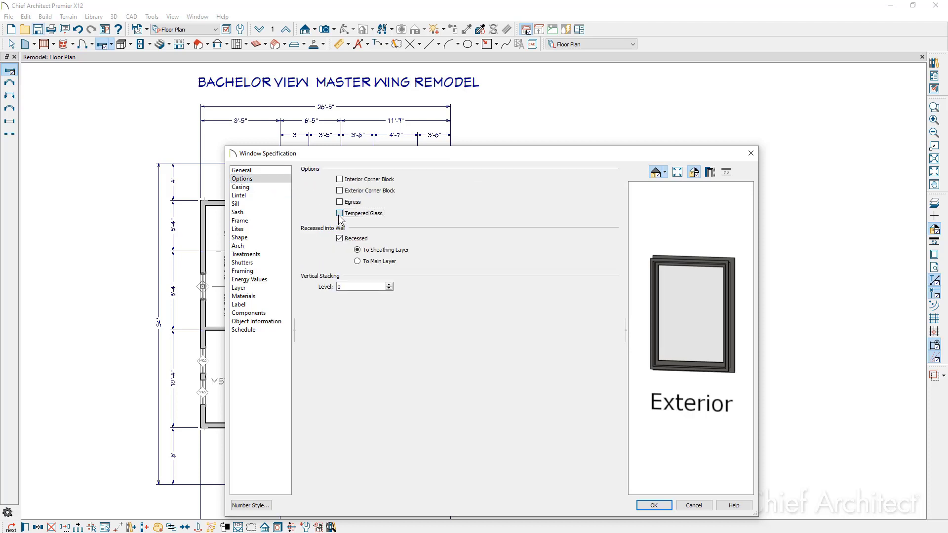
click(669, 509)
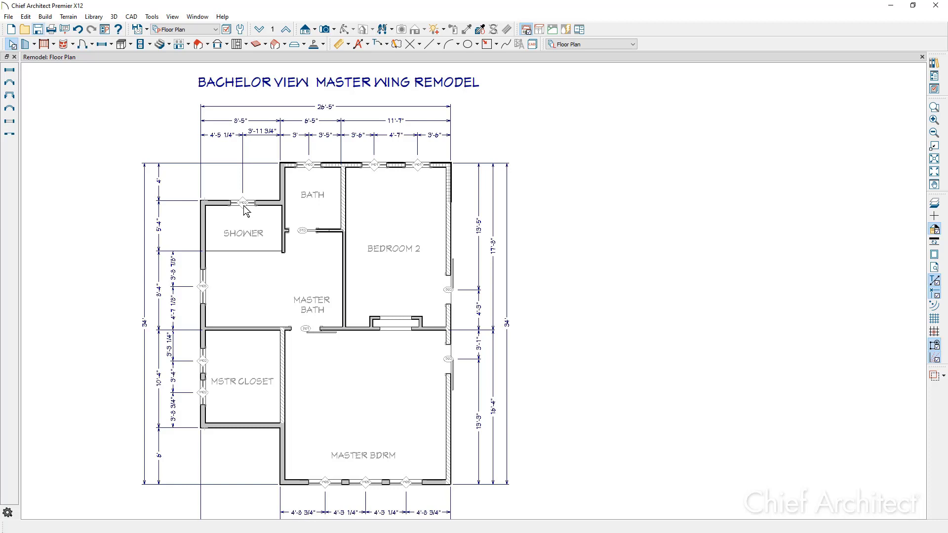
Step: Rename the small Bath room beside the shower as WC
double_click(321, 211)
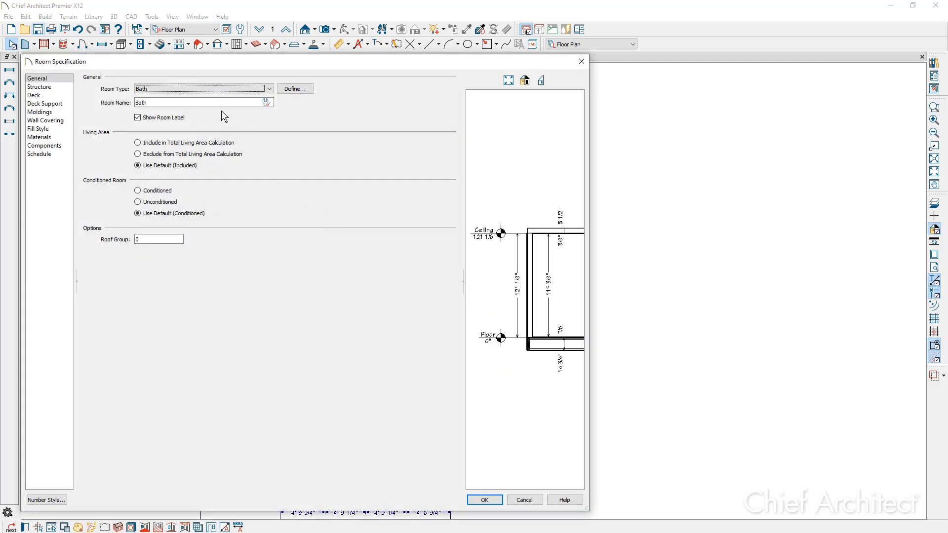
drag(215, 102, 107, 107)
text(W)
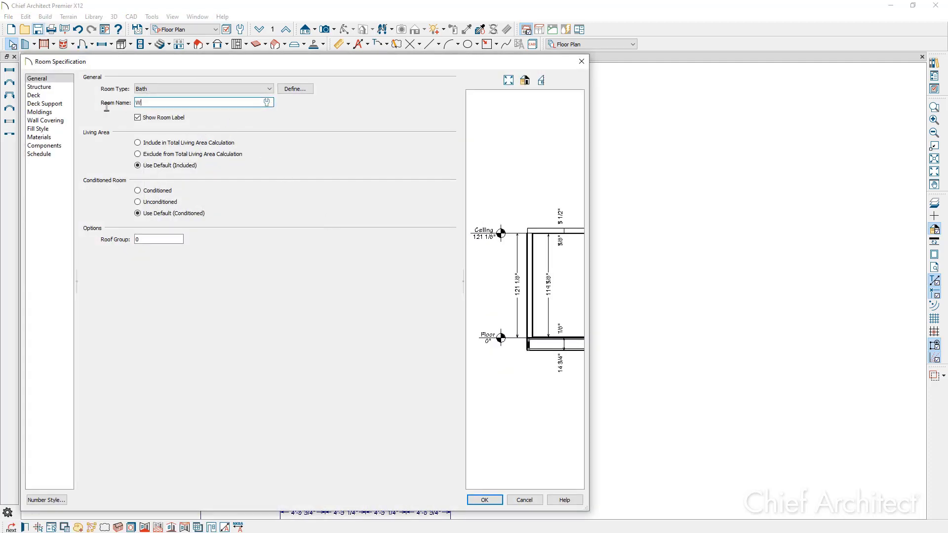
text(C)
click(485, 500)
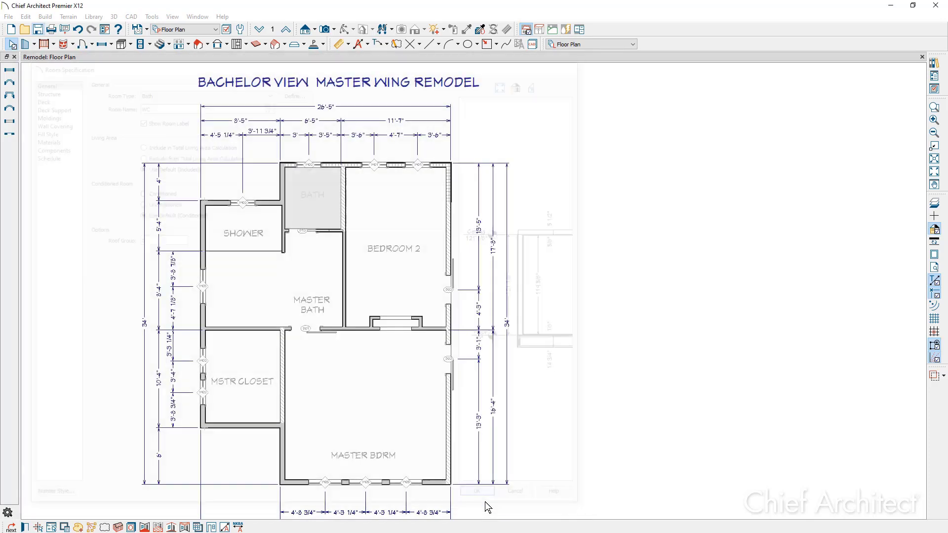
Step: Change the room type of Bedroom 2 to Office
click(397, 279)
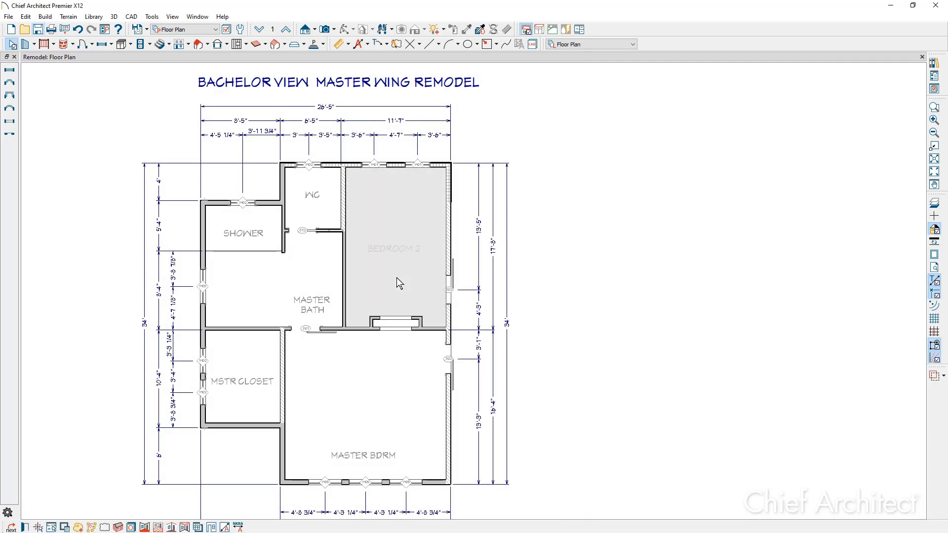
double_click(400, 282)
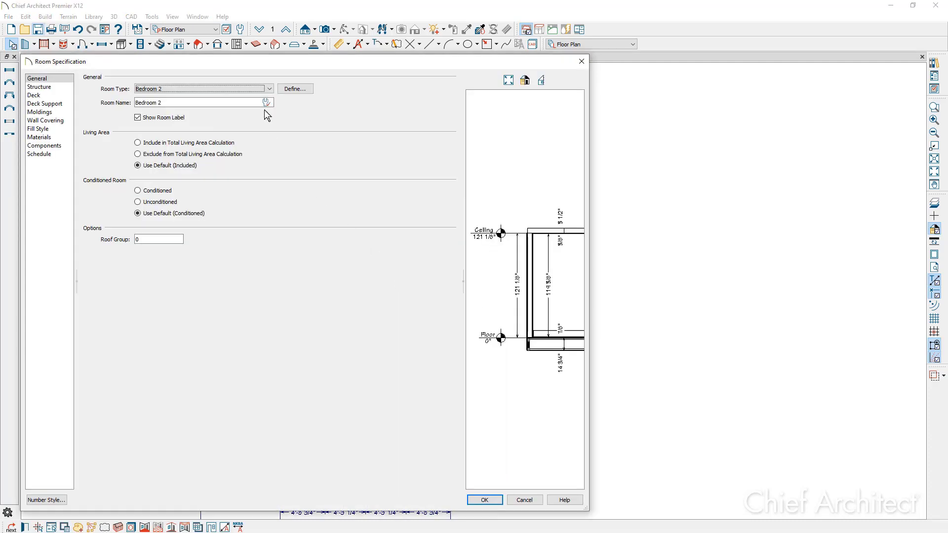
click(271, 89)
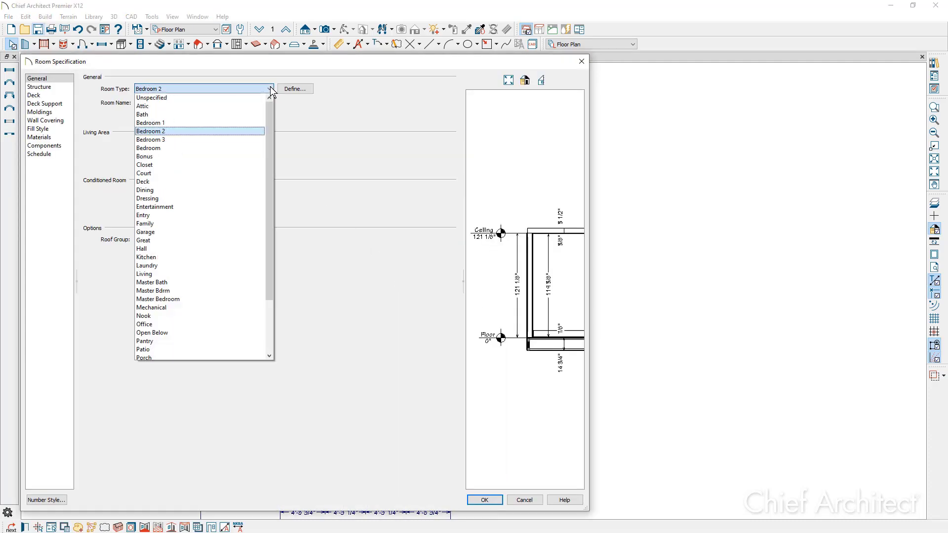
click(236, 327)
click(484, 500)
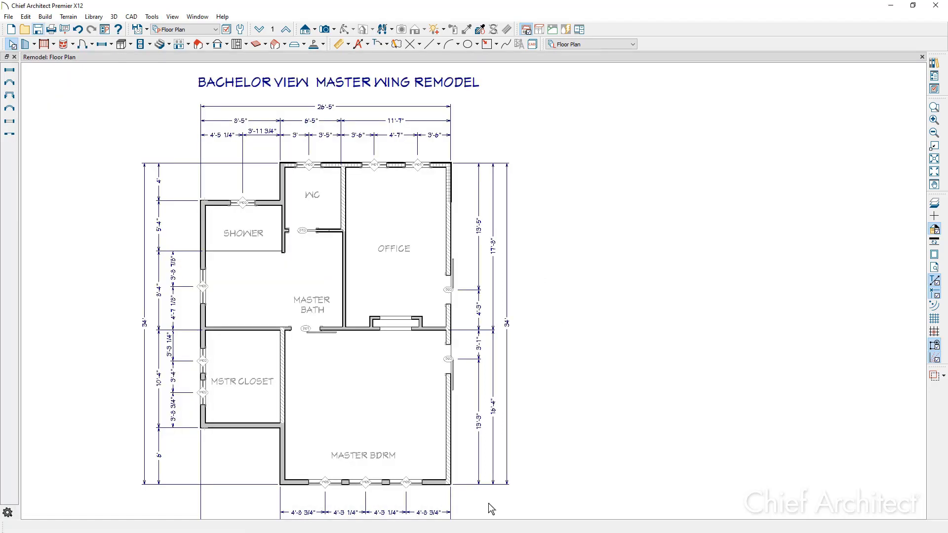
Step: Add a hinged door in the wall between the master bath and master closet, swinging into the closet
click(92, 44)
click(122, 57)
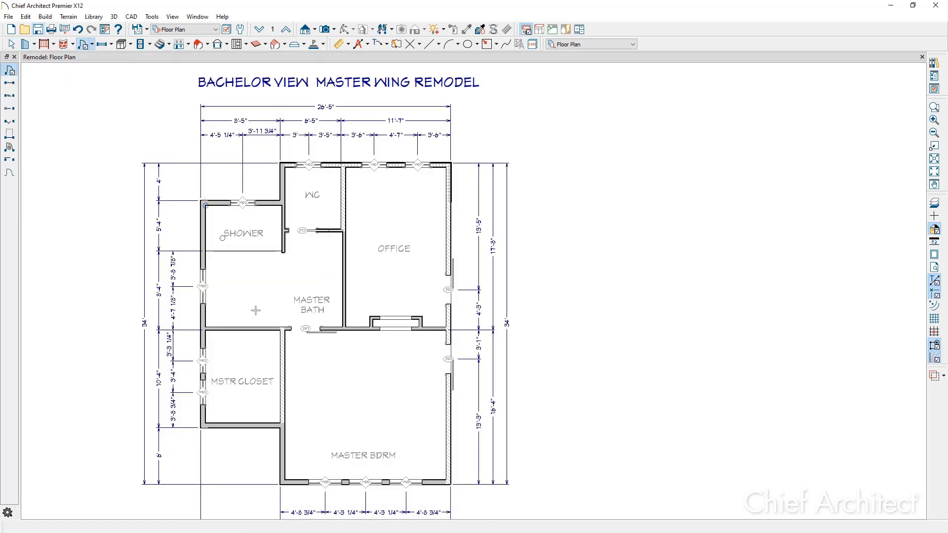
click(259, 322)
click(258, 337)
click(261, 322)
click(259, 332)
key(space)
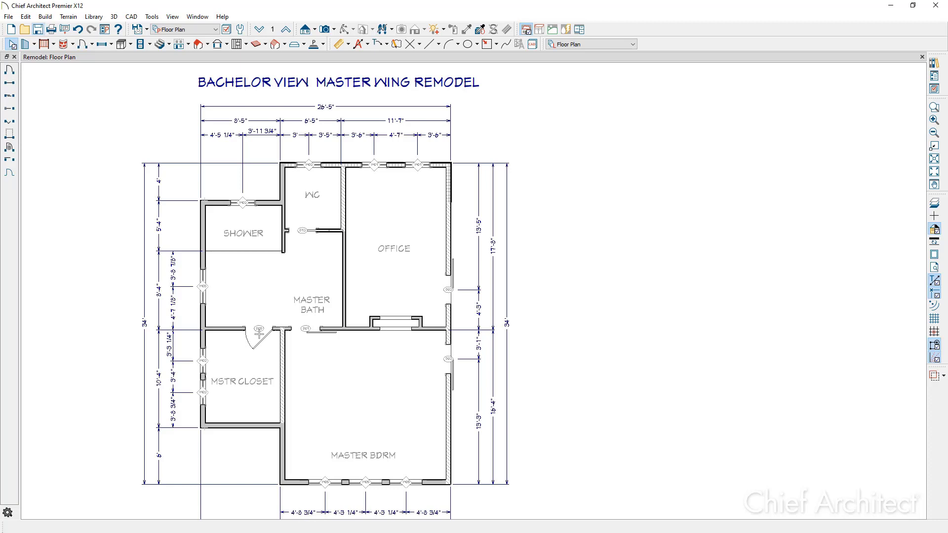
Step: Place a shower door in the glass wall below the shower, near the wall's inner end
click(92, 44)
click(140, 145)
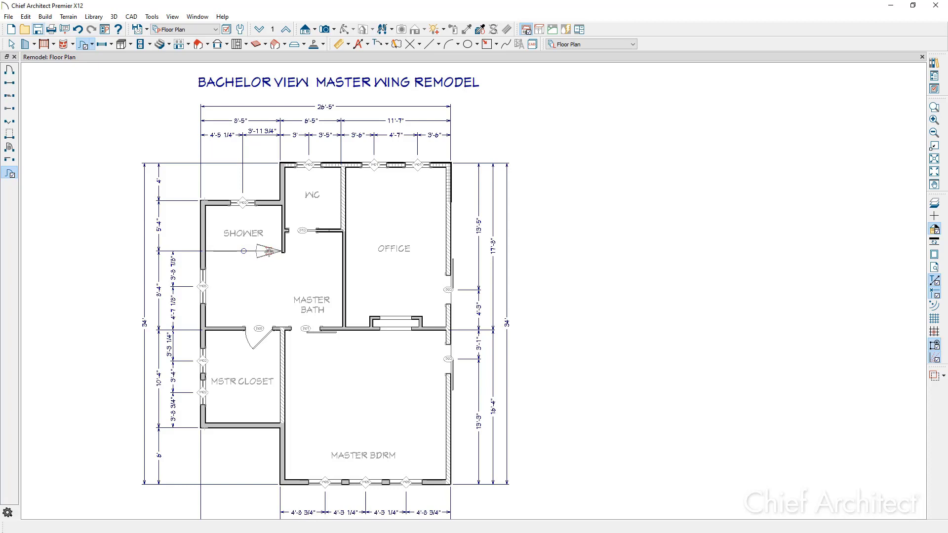
click(269, 252)
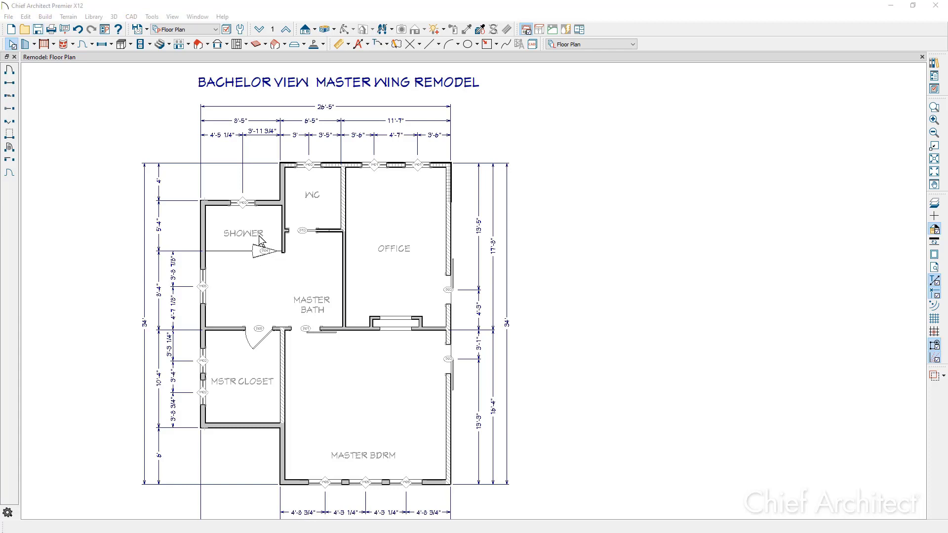
Step: Create a Perspective Floor Overview of the plan, viewed from above on the addition side
click(335, 30)
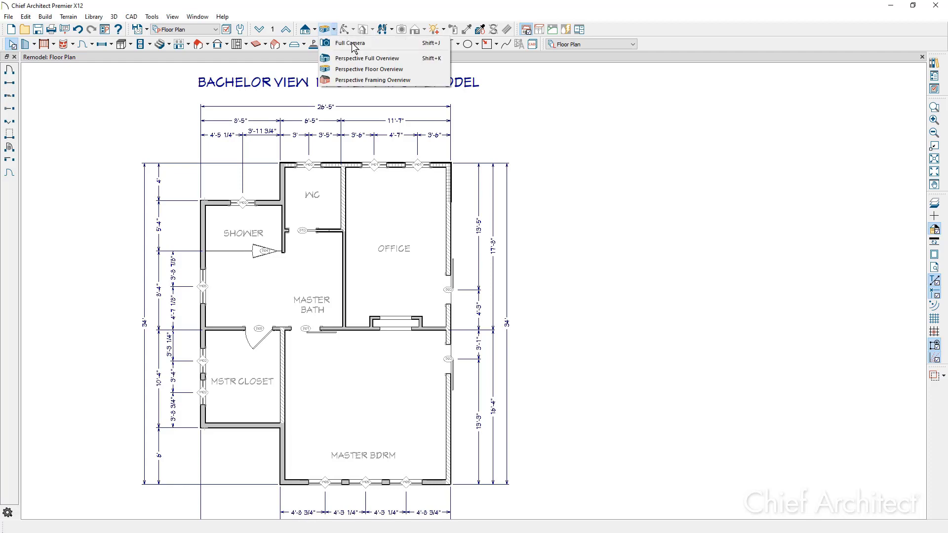
click(413, 68)
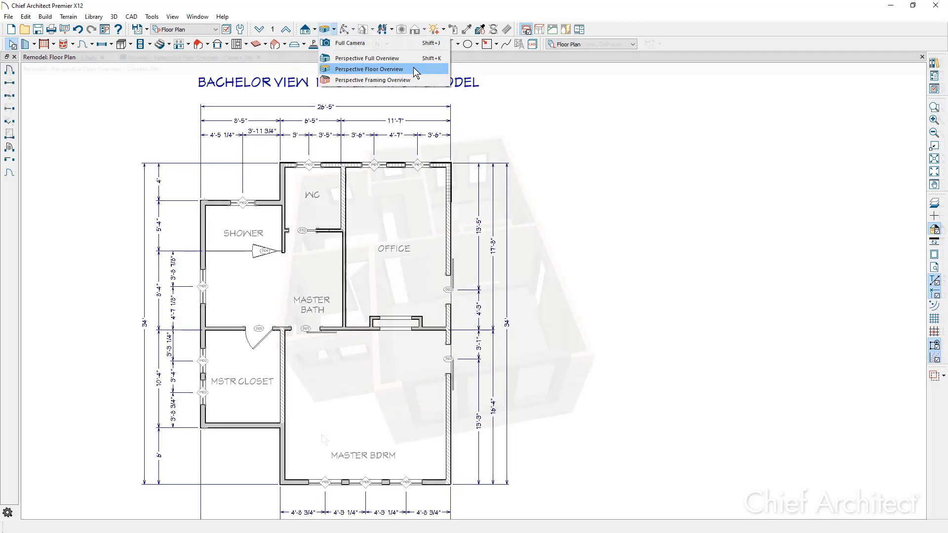
drag(330, 436, 439, 407)
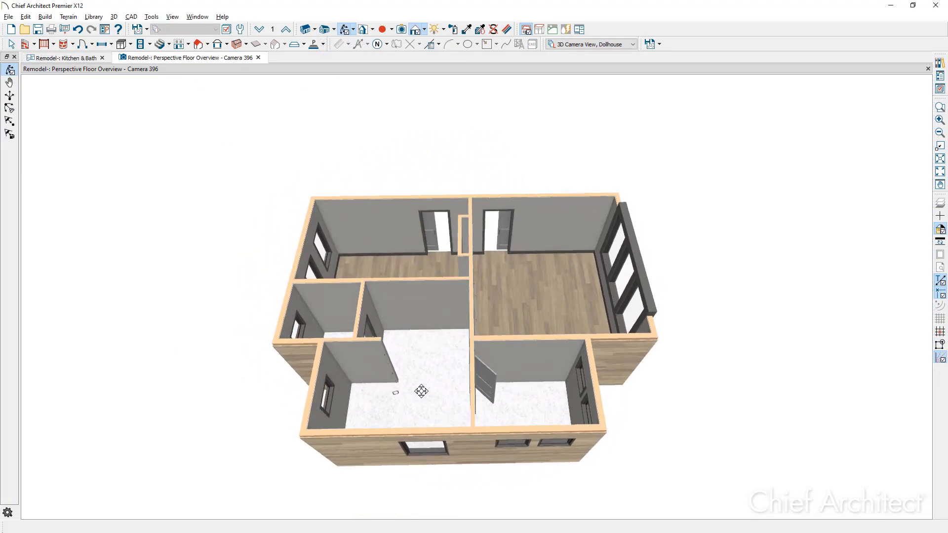
scroll(422, 392, up, 3)
key(space)
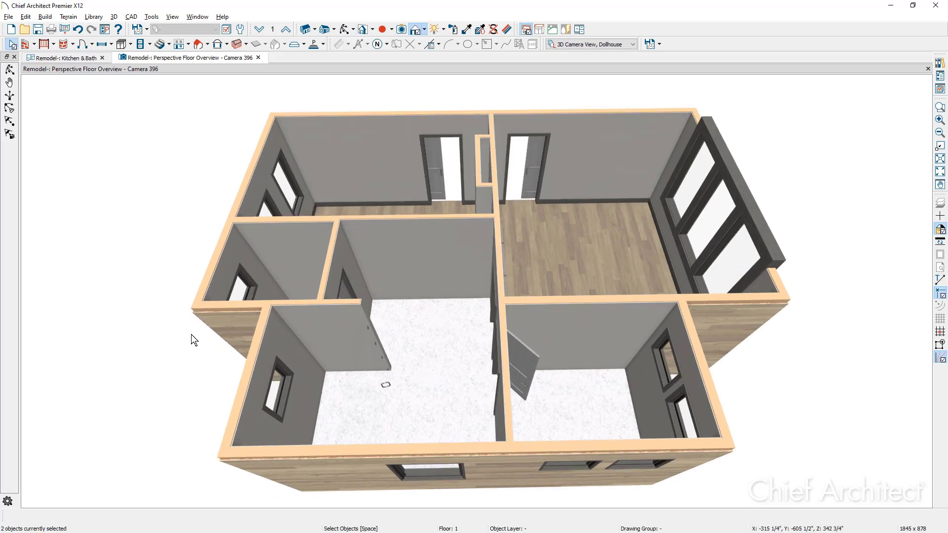
Step: Add the Rosedale library material as a wall covering to the WC and master bath together
click(296, 295)
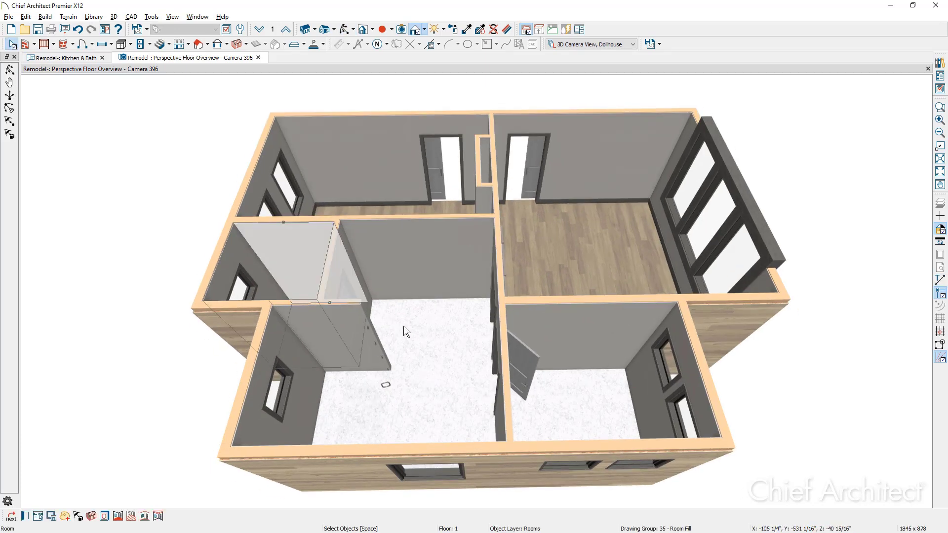
shift+click(424, 336)
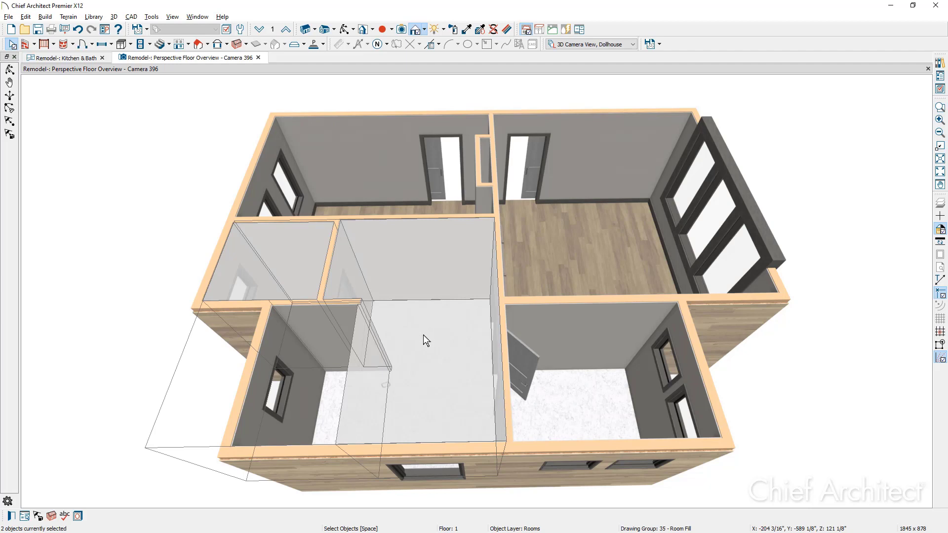
key(ctrl+e)
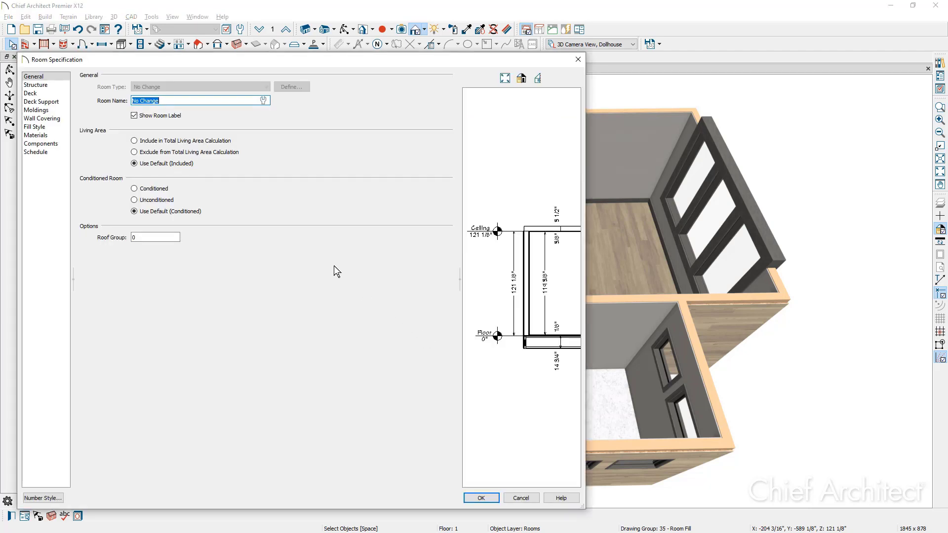
click(65, 120)
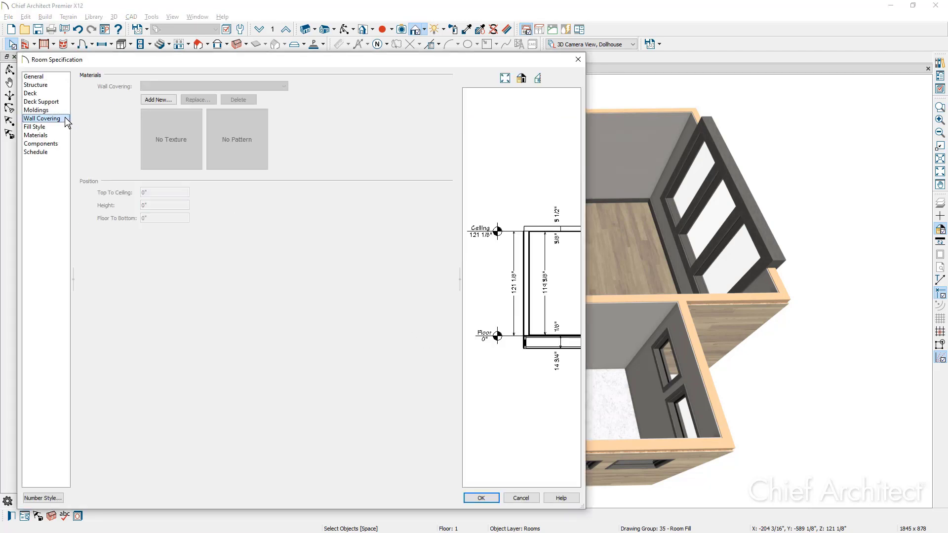
click(153, 101)
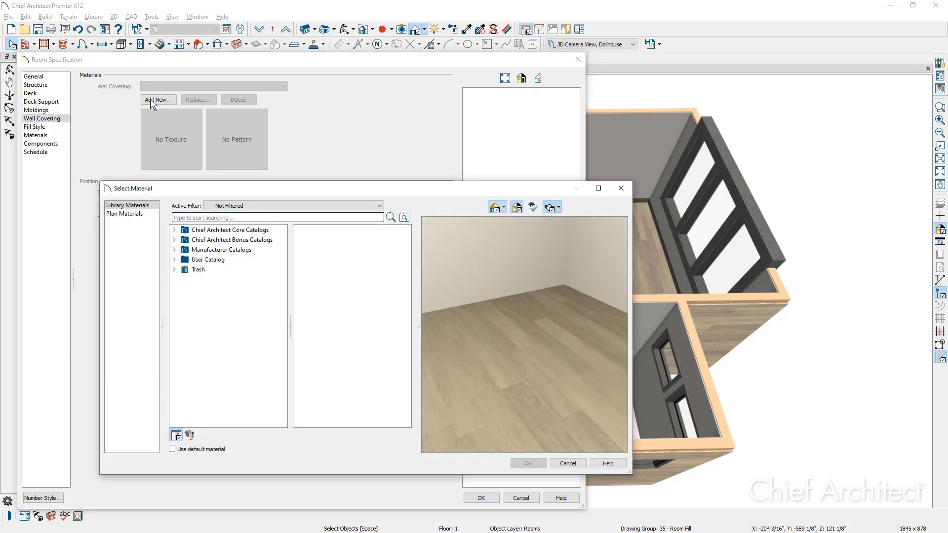
text(Rosedale)
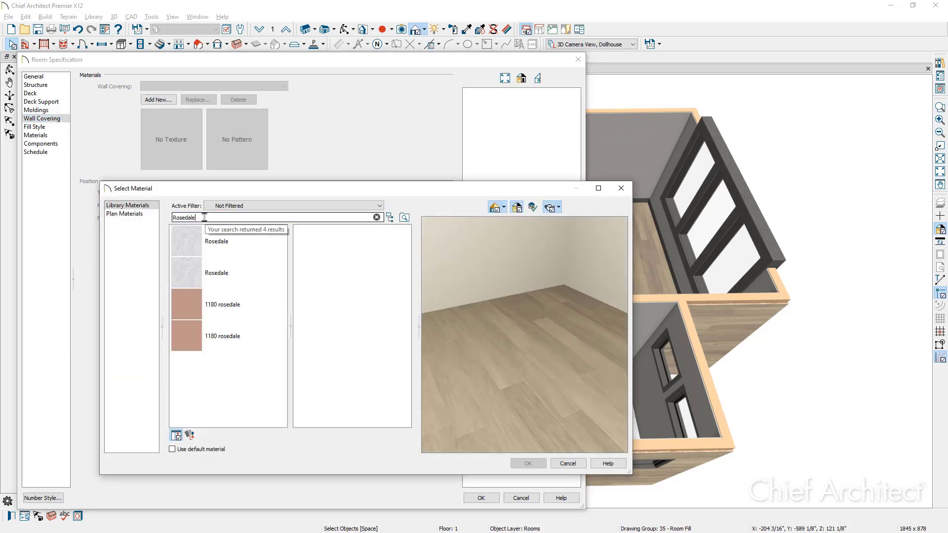
click(225, 251)
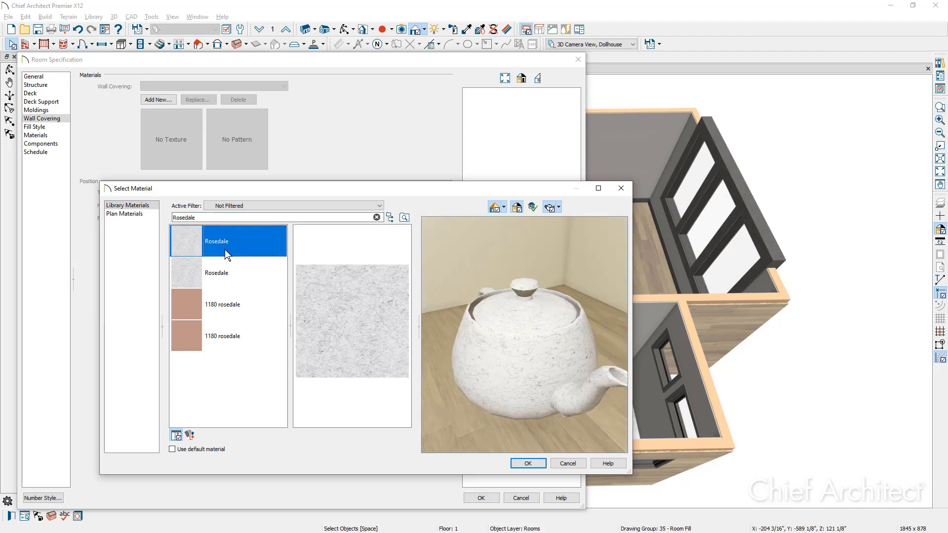
click(528, 463)
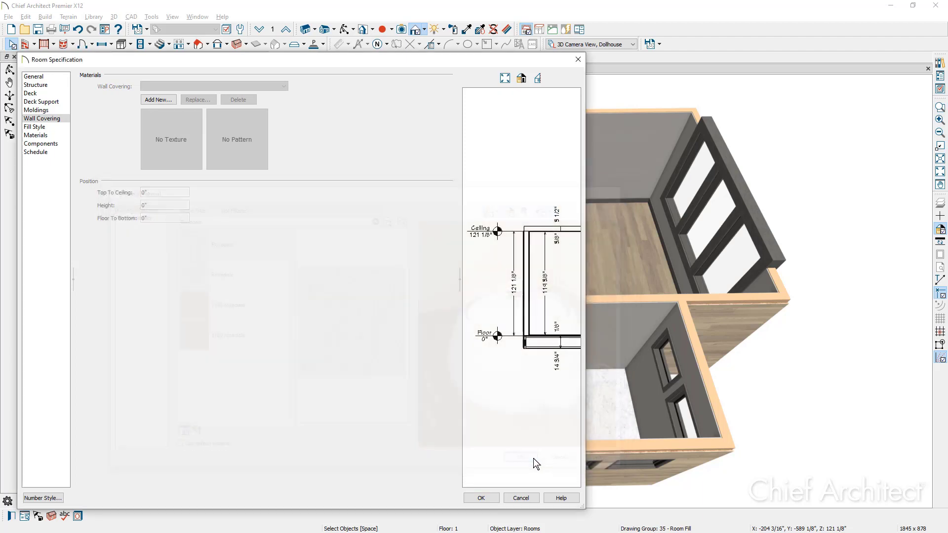
Step: Set the Rosedale wall covering's height to 54 inches and its floor-to-bottom distance to 0
double_click(185, 208)
text(5)
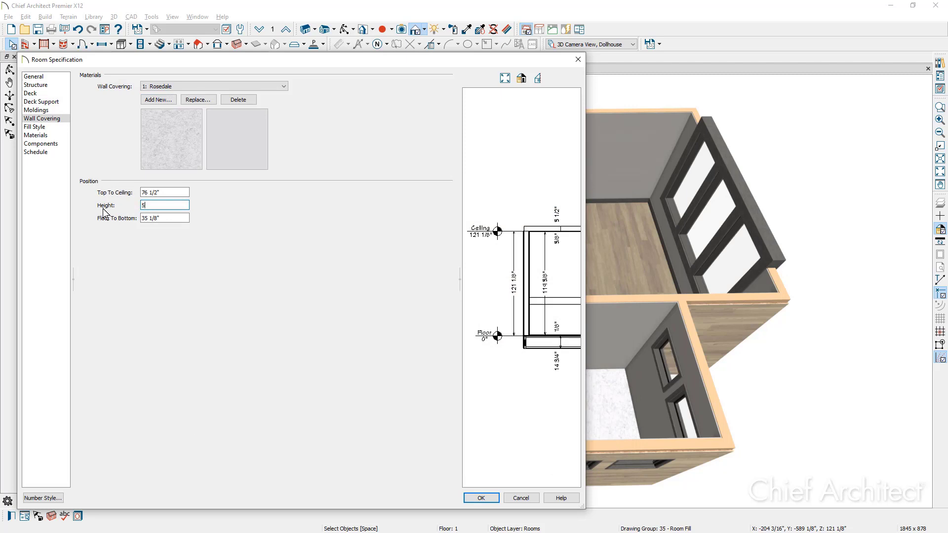
text(4)
double_click(149, 219)
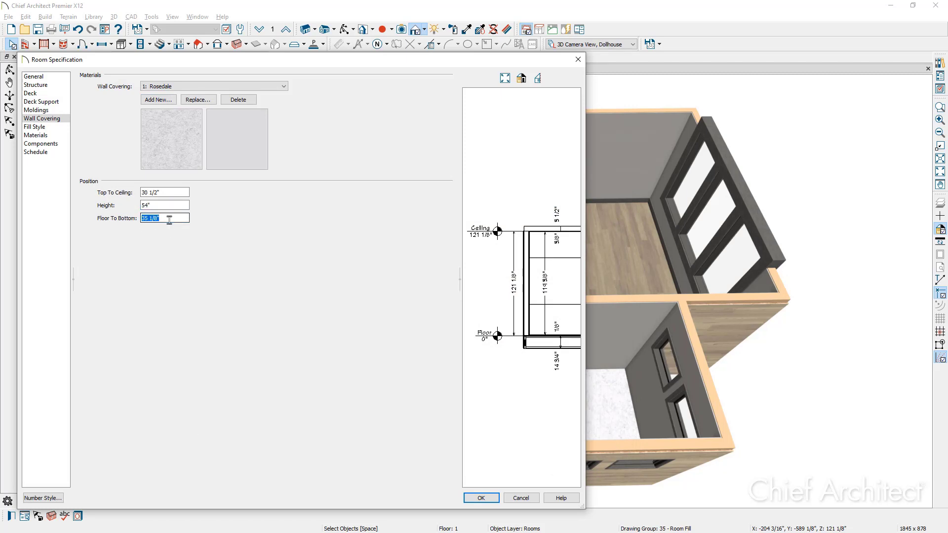
text(0)
key(Tab)
Step: Add the CA-001 base molding profile from the core library catalogs to the moldings of the WC and master bath
click(64, 111)
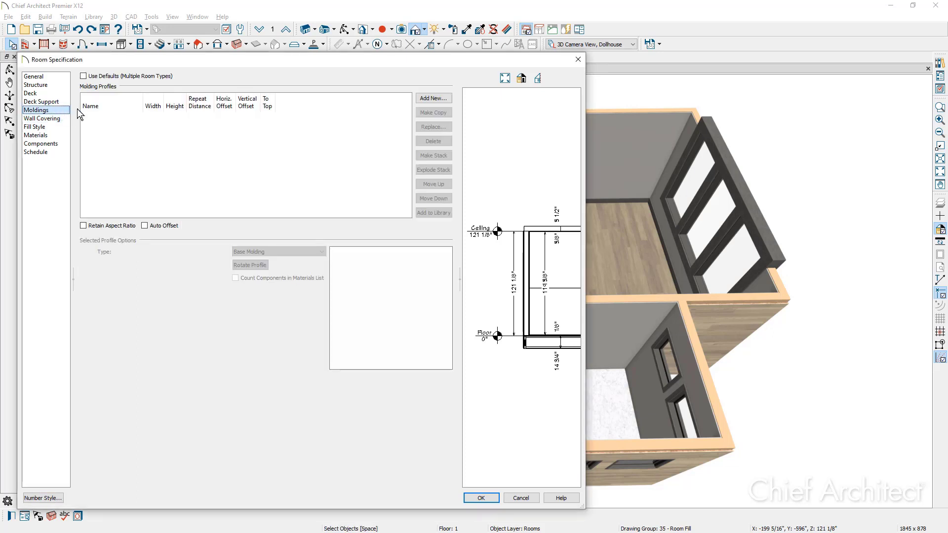
click(441, 100)
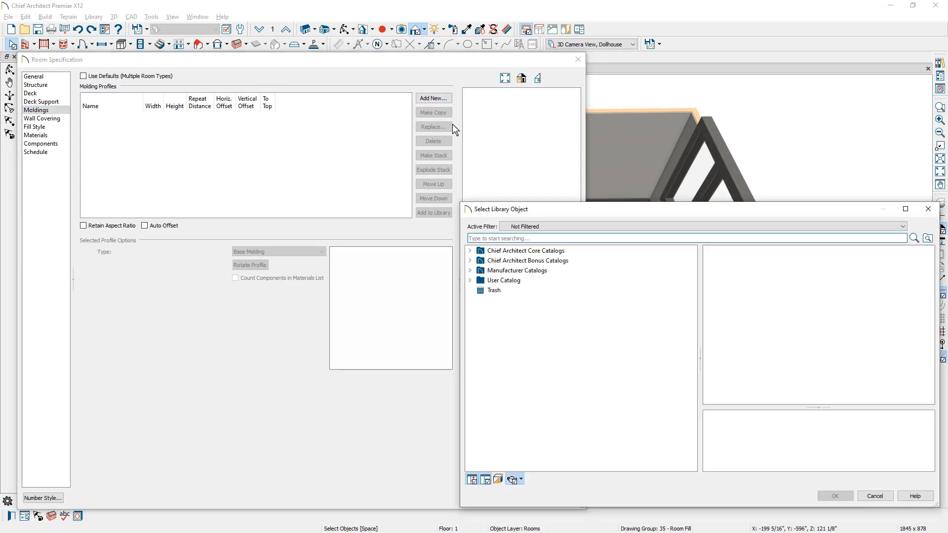
click(470, 251)
click(480, 261)
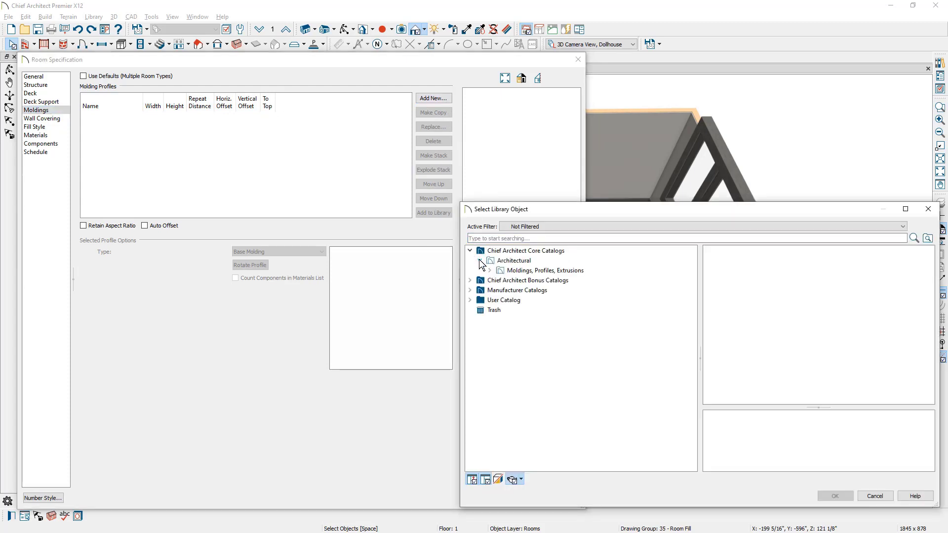
click(512, 271)
double_click(744, 271)
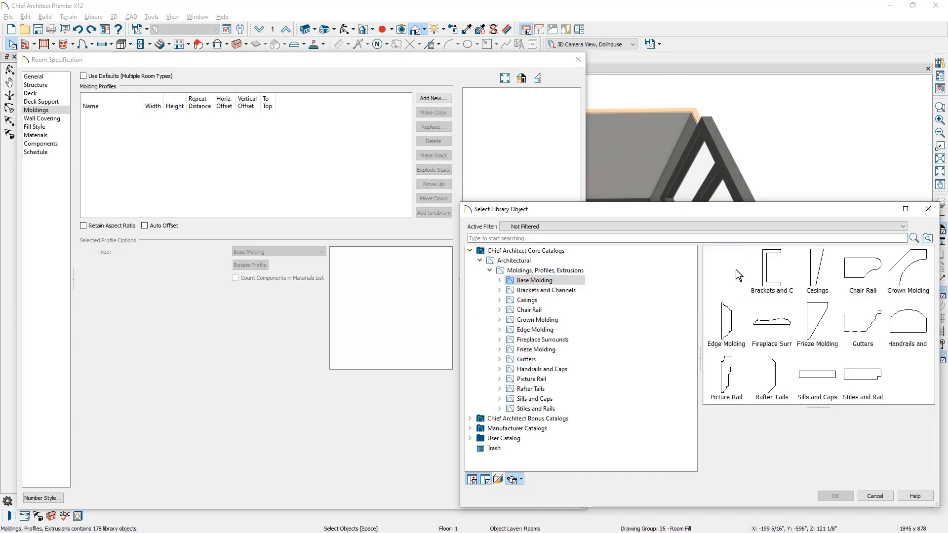
click(733, 273)
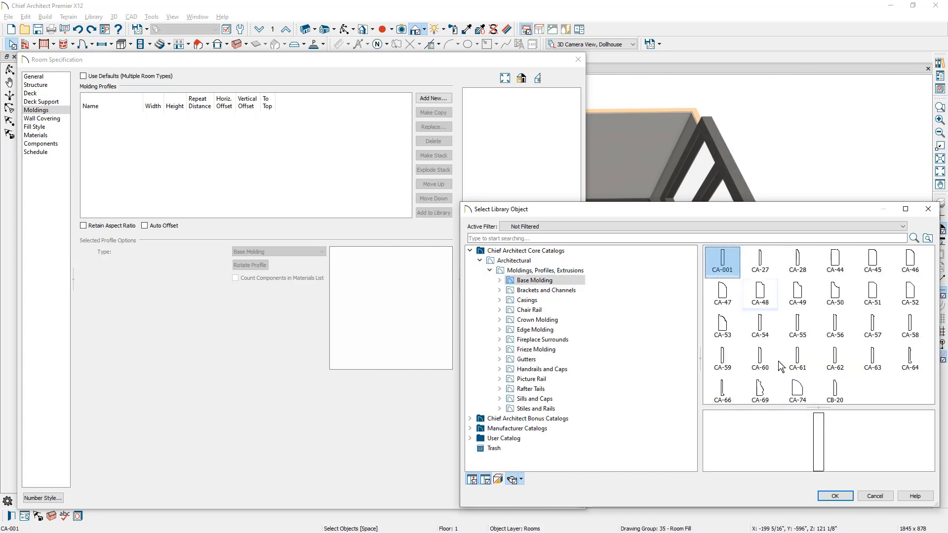
click(832, 496)
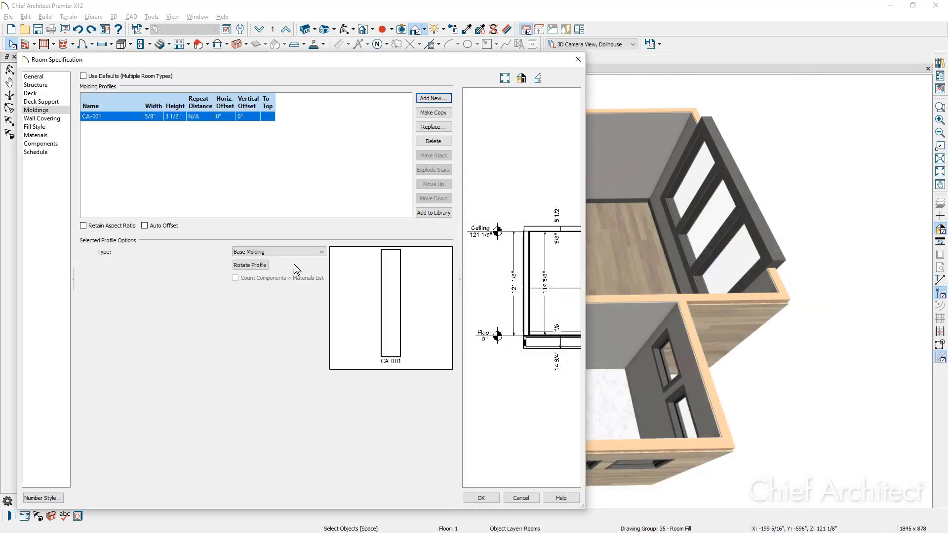
Step: Make the CA-001 molding a chair rail with a height of 7 1/8 inches and a vertical offset of 61 1/8 inches
click(292, 252)
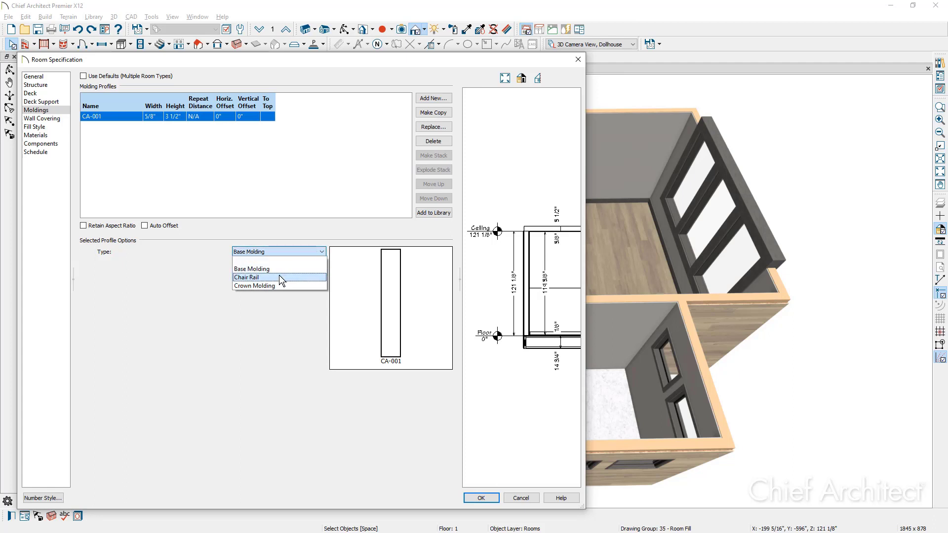
key(Escape)
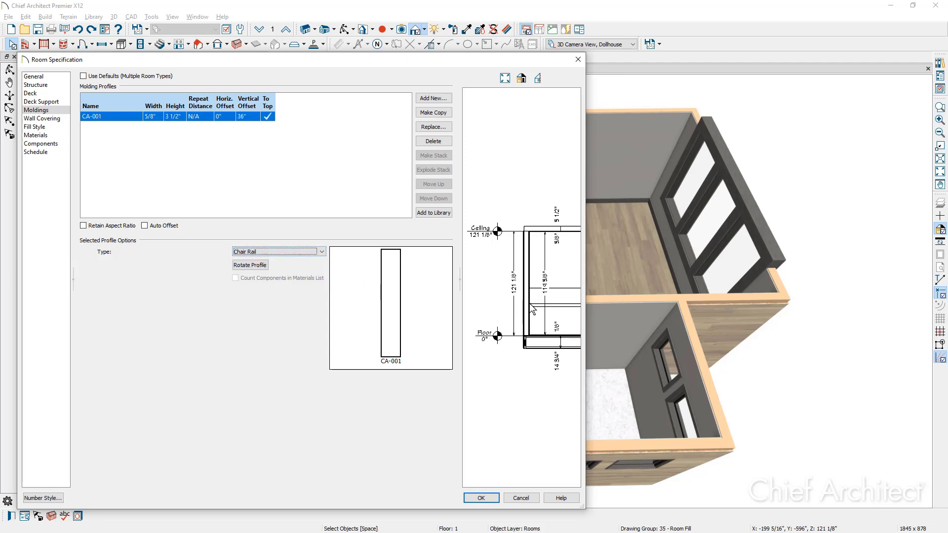
click(183, 120)
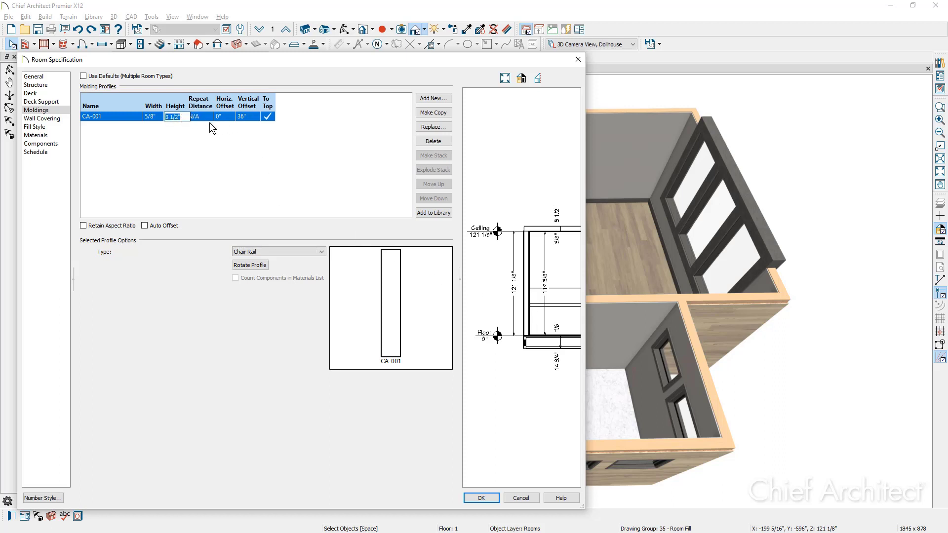
text(7)
click(257, 118)
text(61.125)
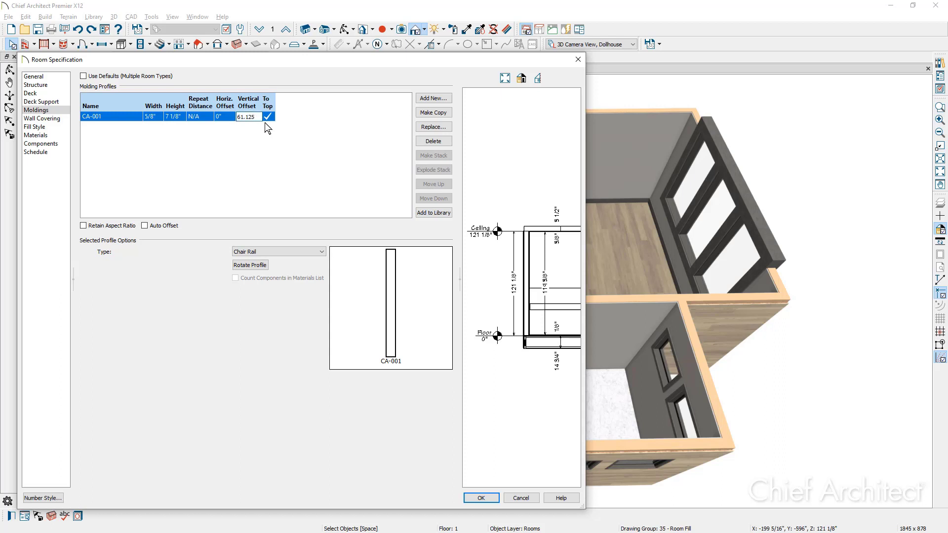
key(Tab)
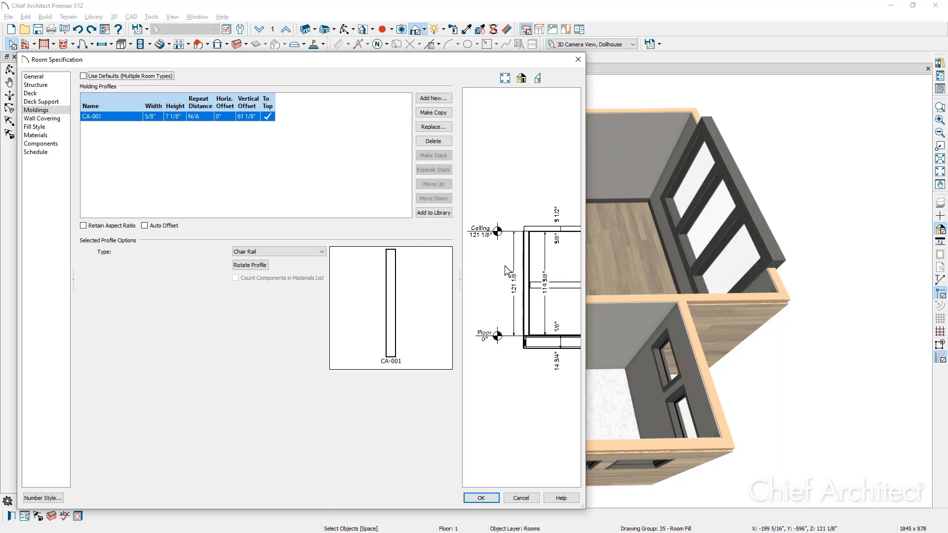
click(482, 499)
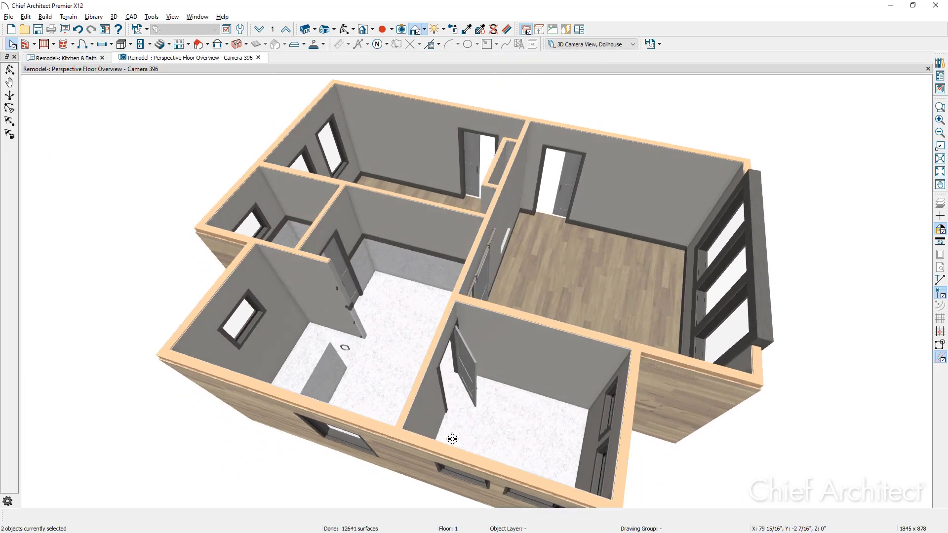
Step: Exclude the shower's glass wall from the room wall coverings and check that it also has no room moldings
middle_drag(452, 439, 364, 452)
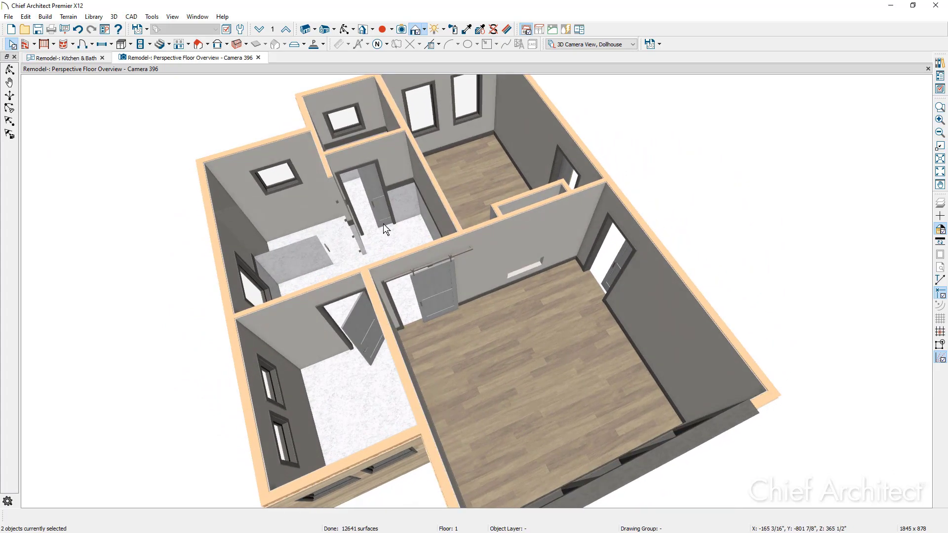
scroll(304, 236, up, 5)
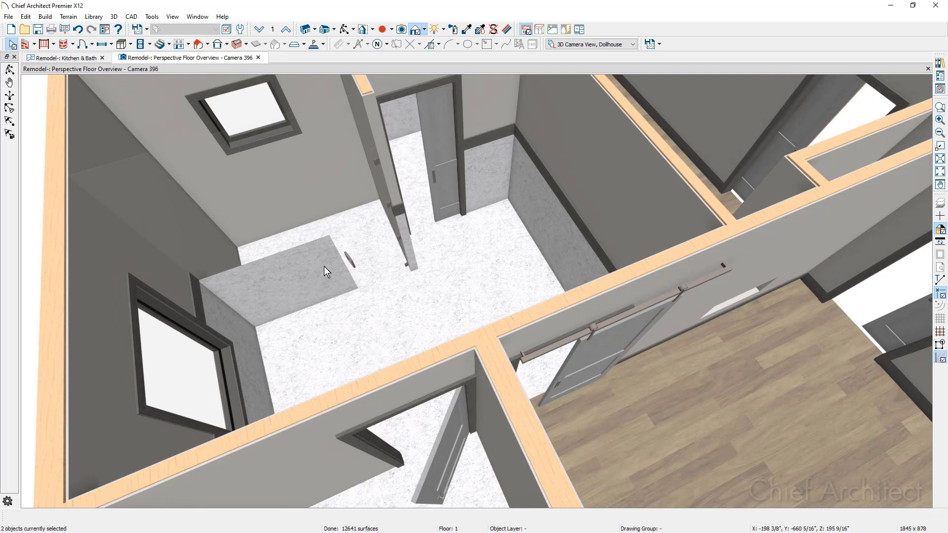
double_click(279, 233)
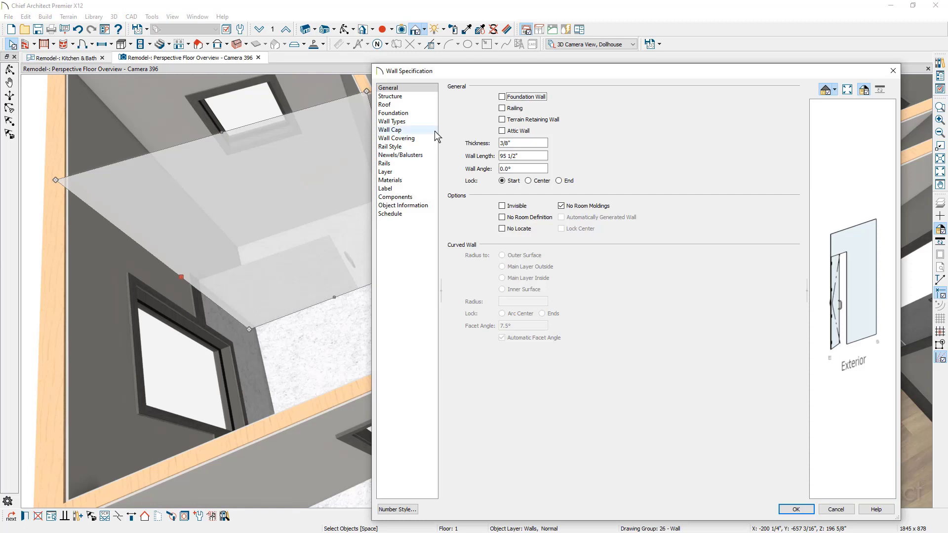
click(420, 139)
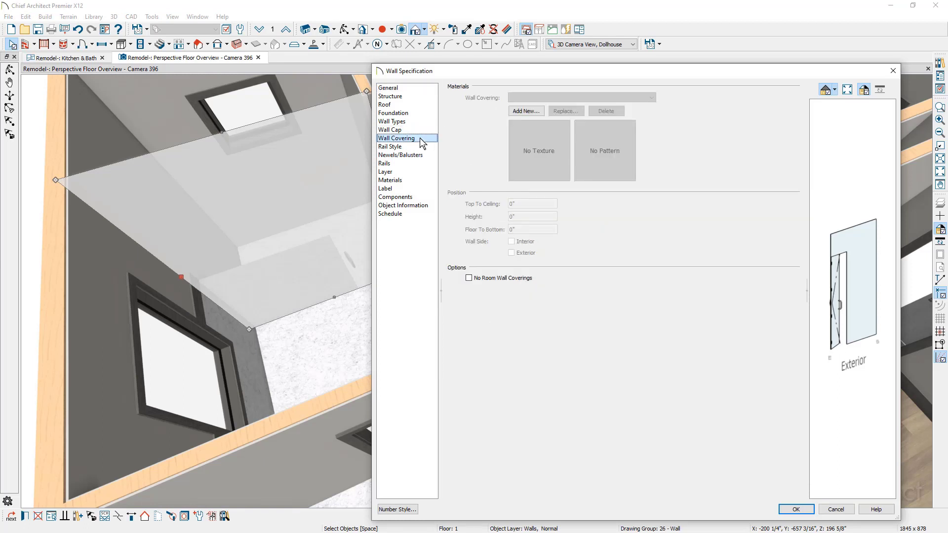
click(470, 279)
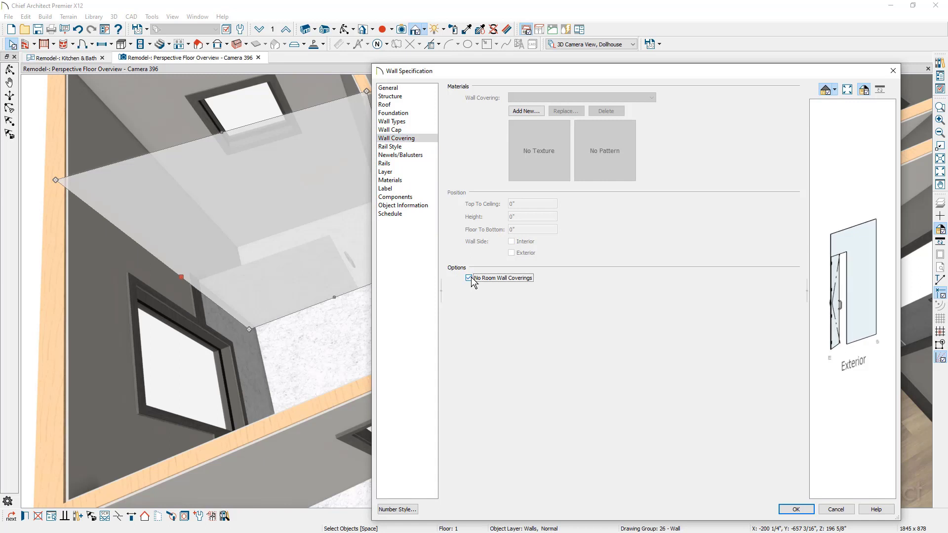
click(422, 138)
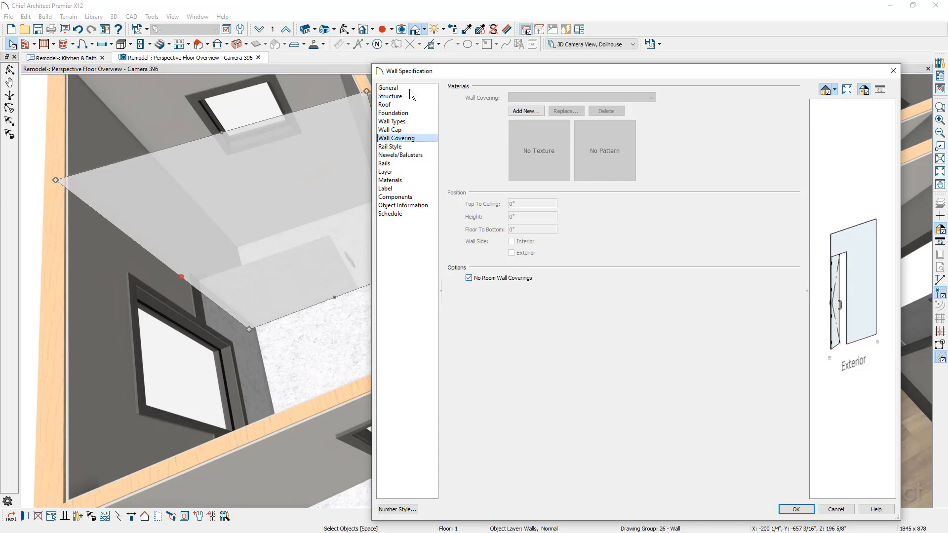
click(423, 88)
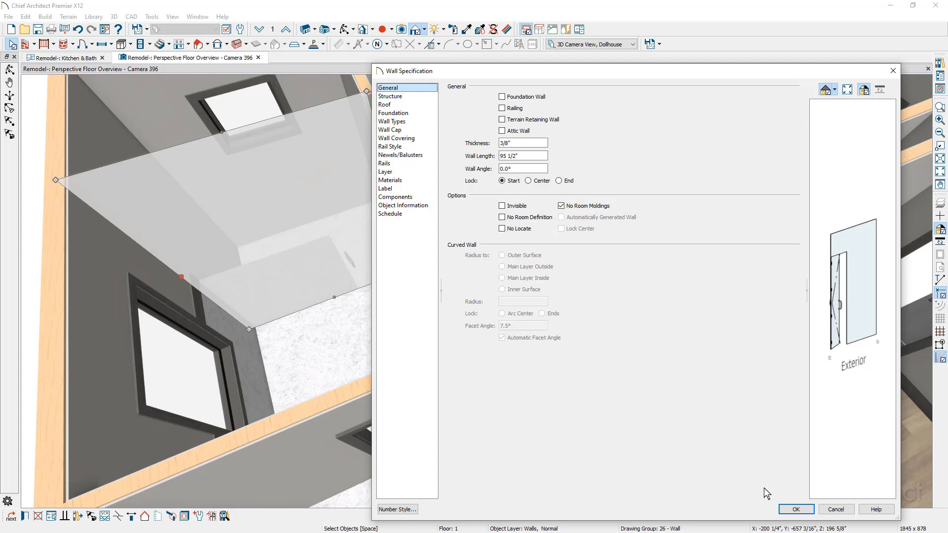
click(792, 509)
middle_drag(562, 294, 514, 318)
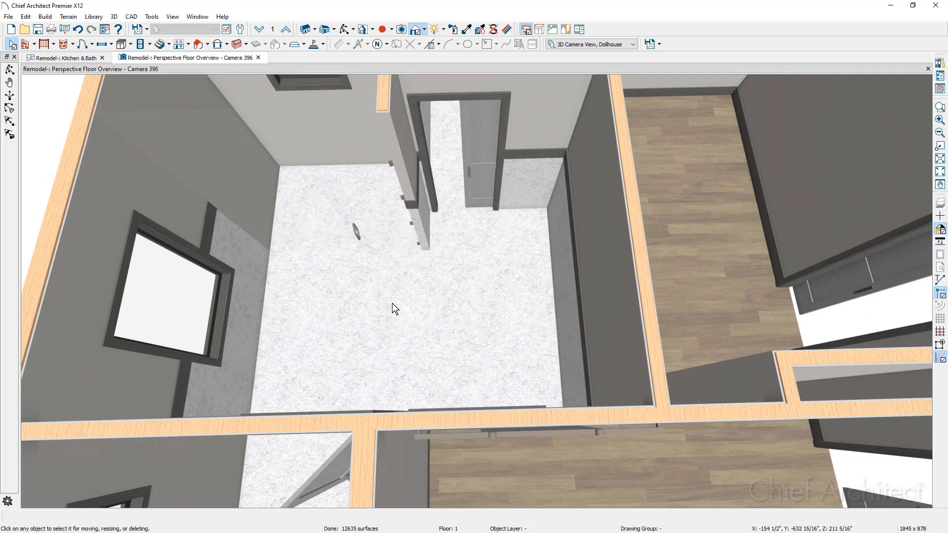
Step: Return to the floor plan and switch it to the Kitchen & Bath plan view
key(space)
click(97, 59)
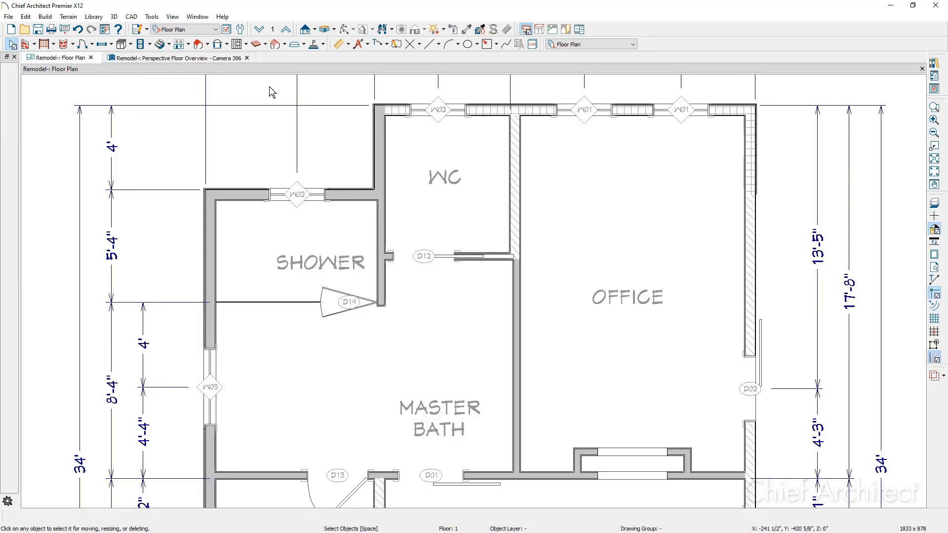
click(217, 29)
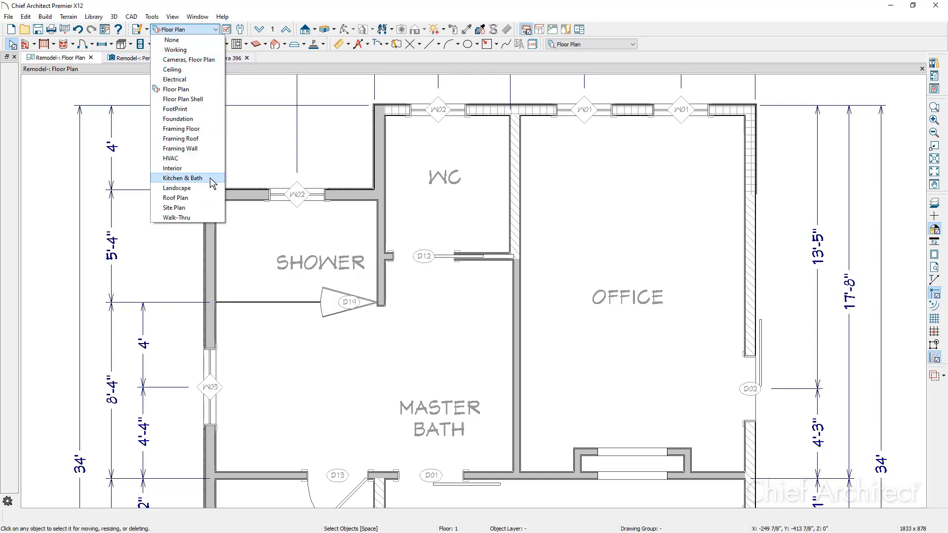
click(210, 180)
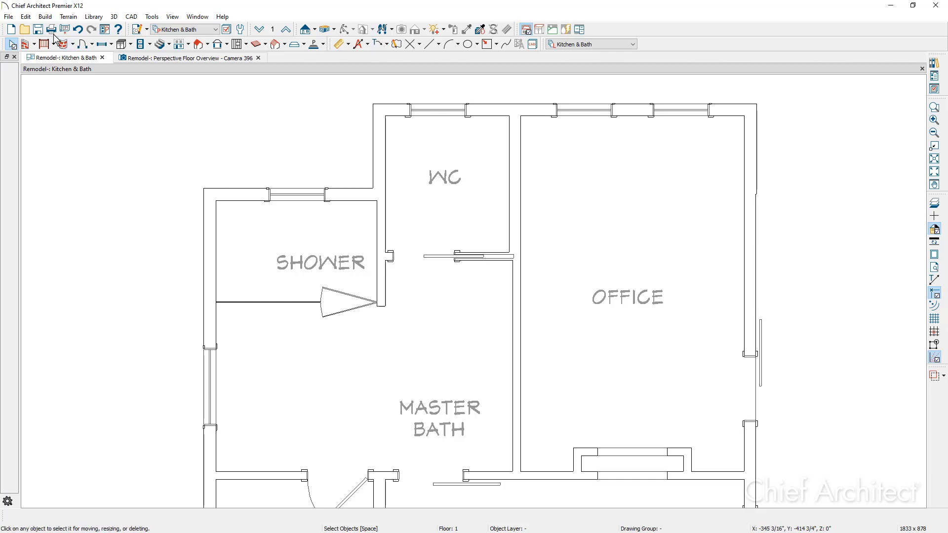
Step: Draw a floor material region 24 inches wide and about 198 inches long from the master bath's sliding door opening into the WC
click(48, 19)
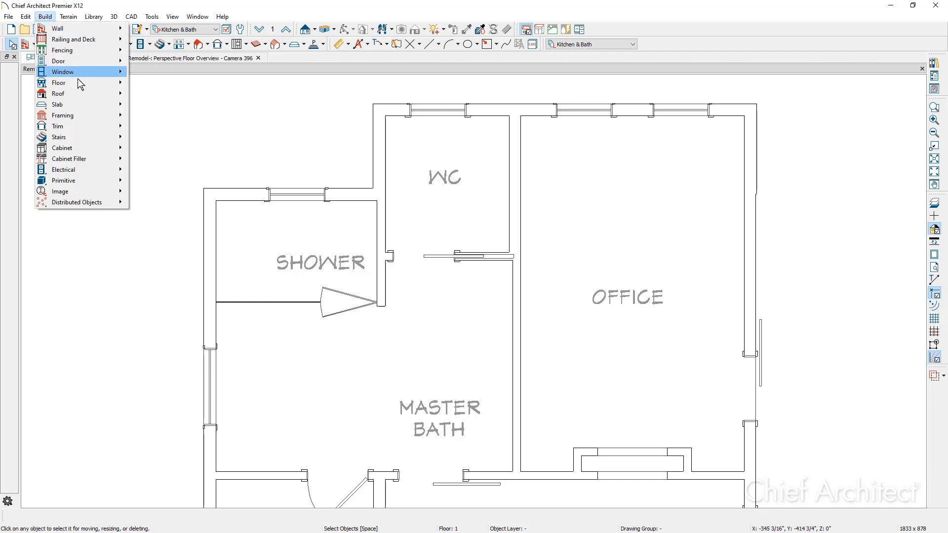
mouse_move(80, 82)
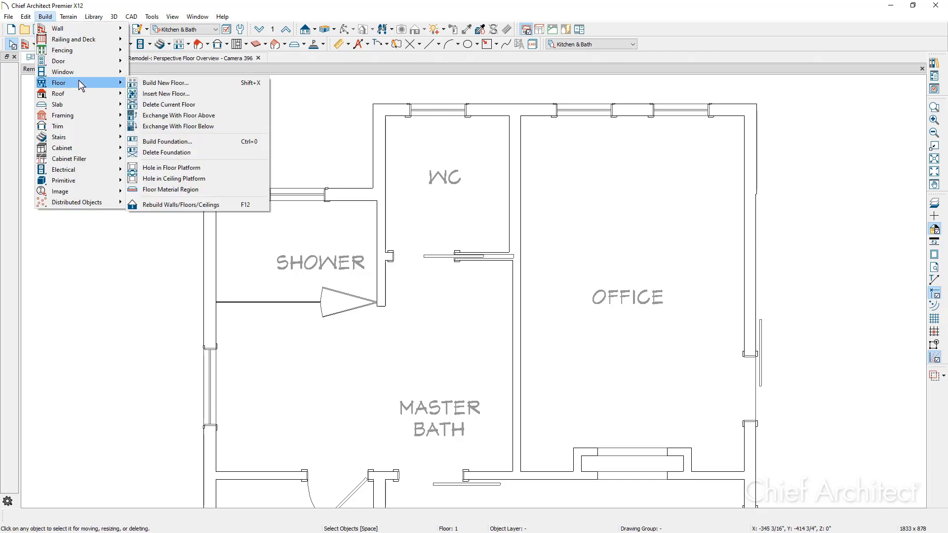
click(218, 193)
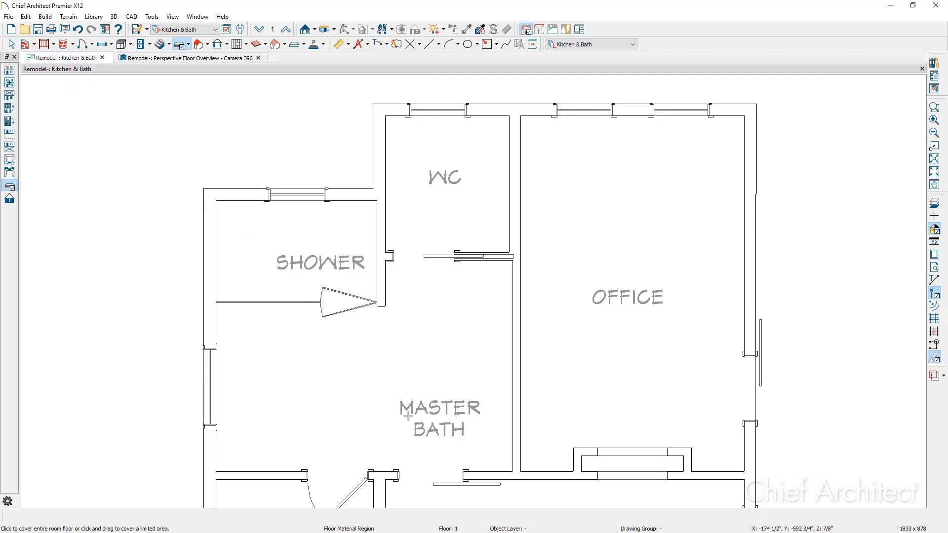
drag(419, 478, 465, 129)
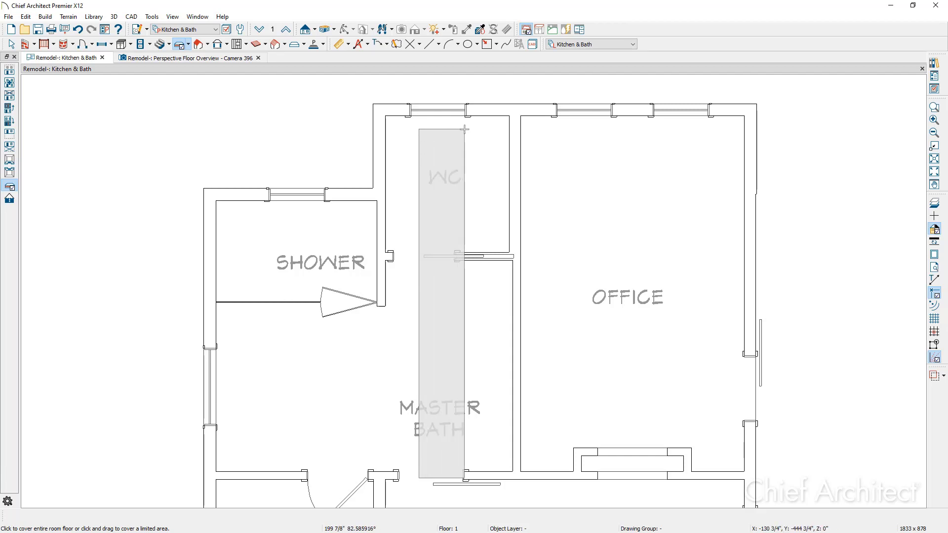
key(Tab)
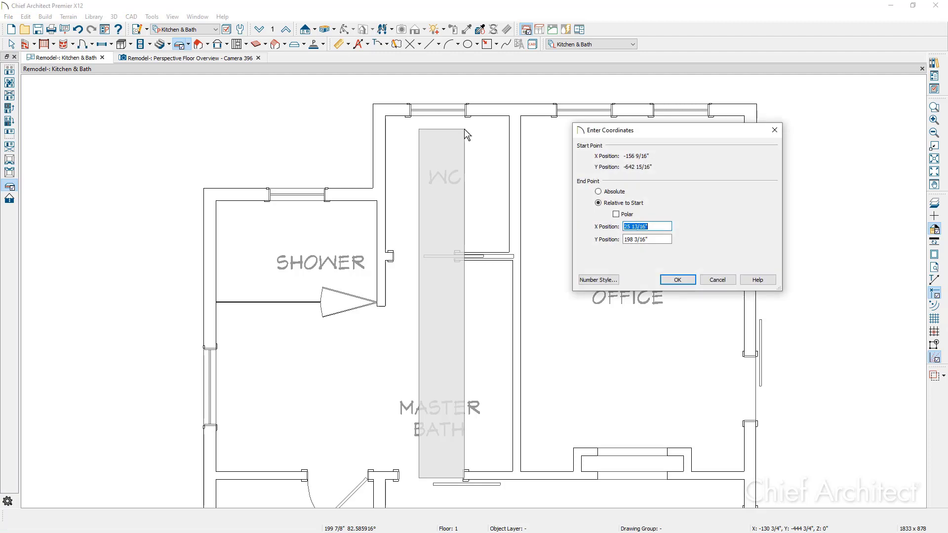
text(24)
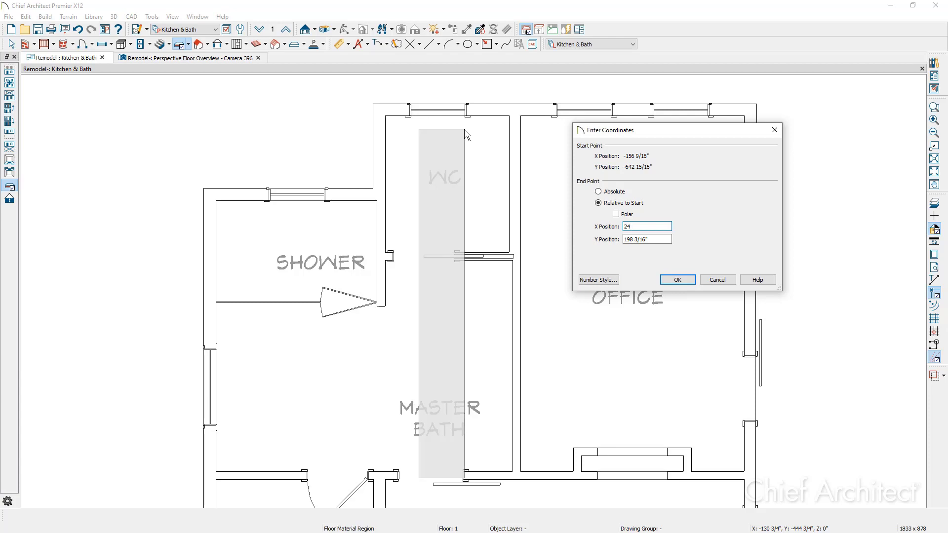
key(Return)
Step: Center the floor material region on the master bath's sliding door opening
click(447, 300)
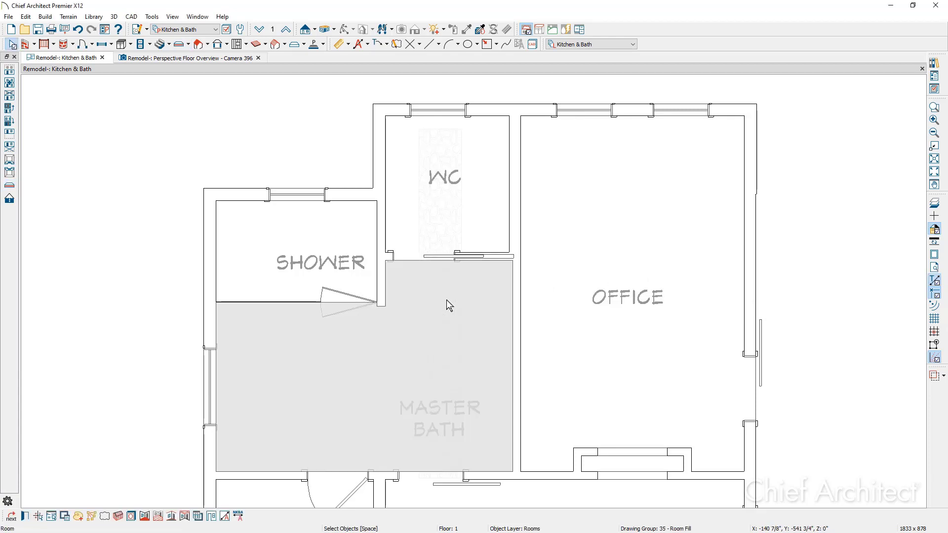
click(446, 301)
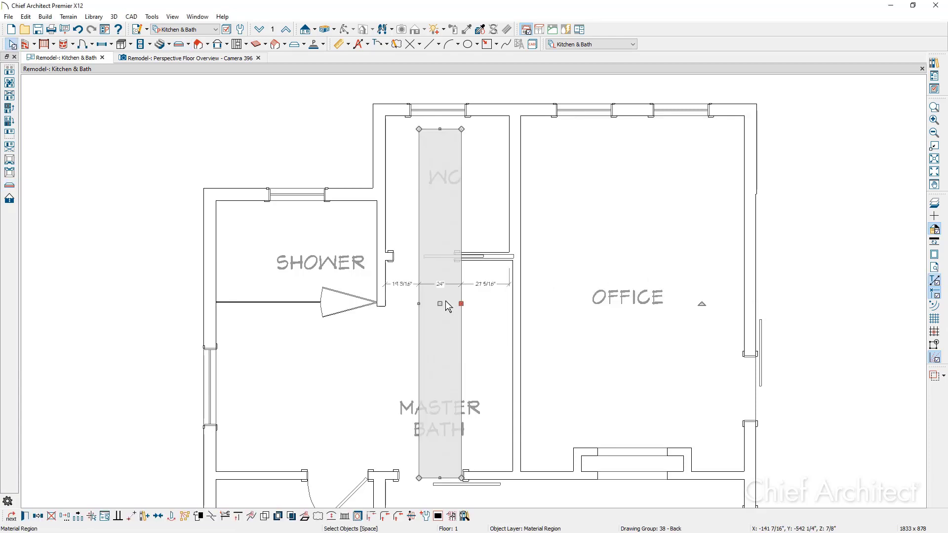
click(174, 498)
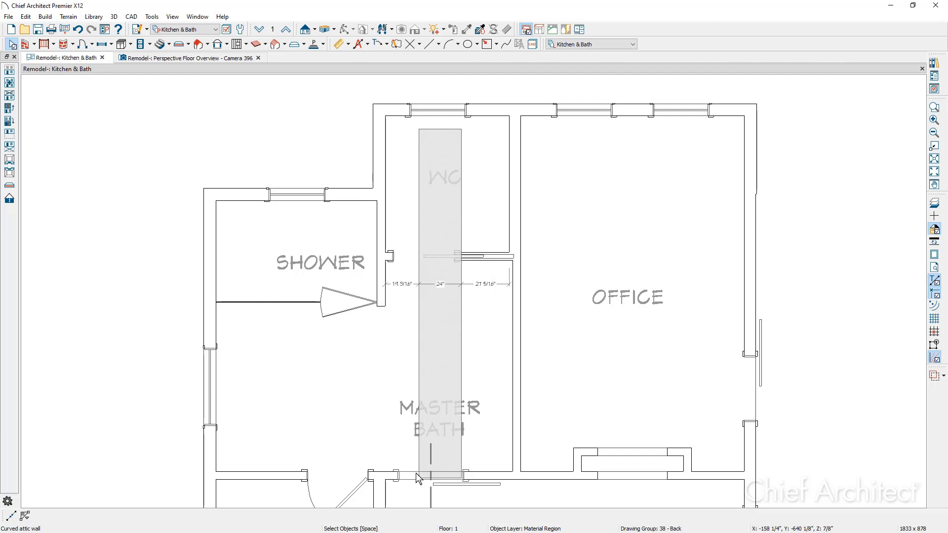
click(416, 473)
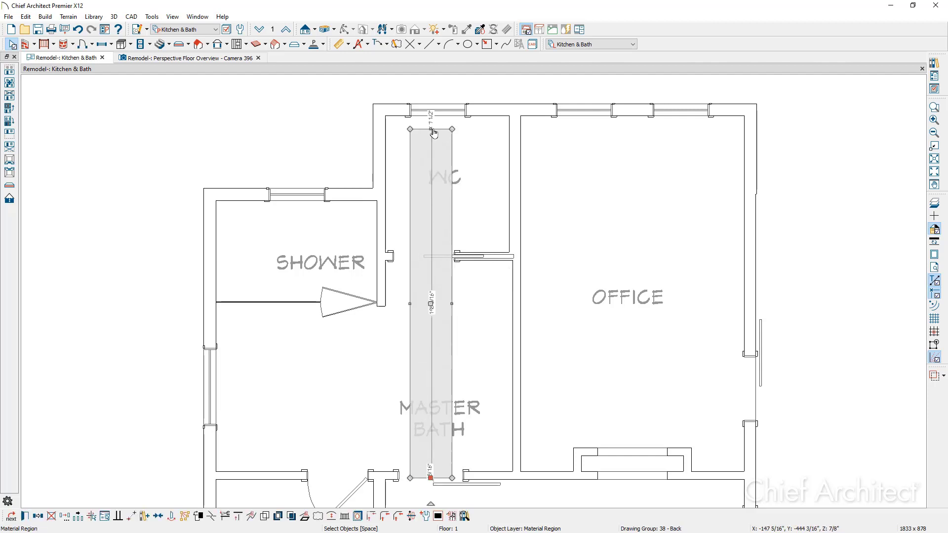
Step: Set the gap between the floor material region's WC end and the WC's window wall to 12 inches
click(417, 124)
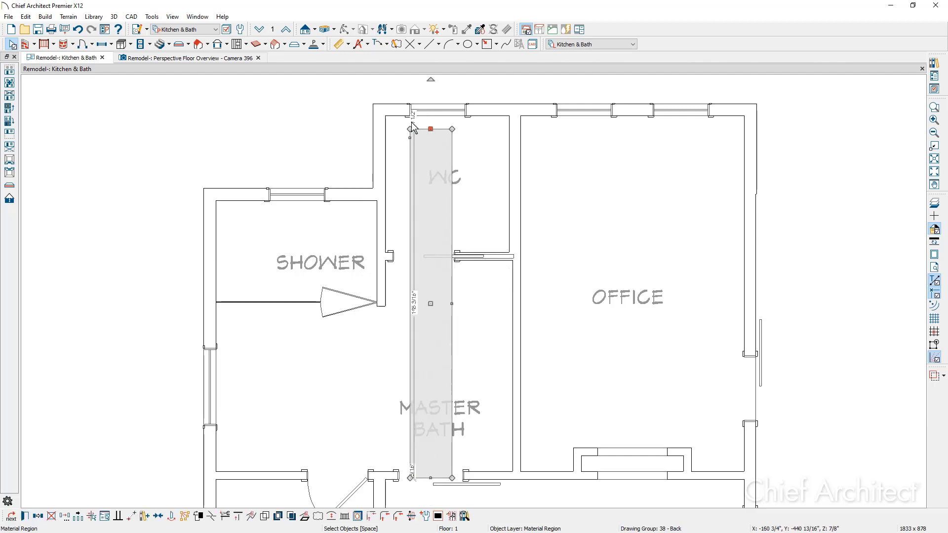
click(413, 121)
text(12)
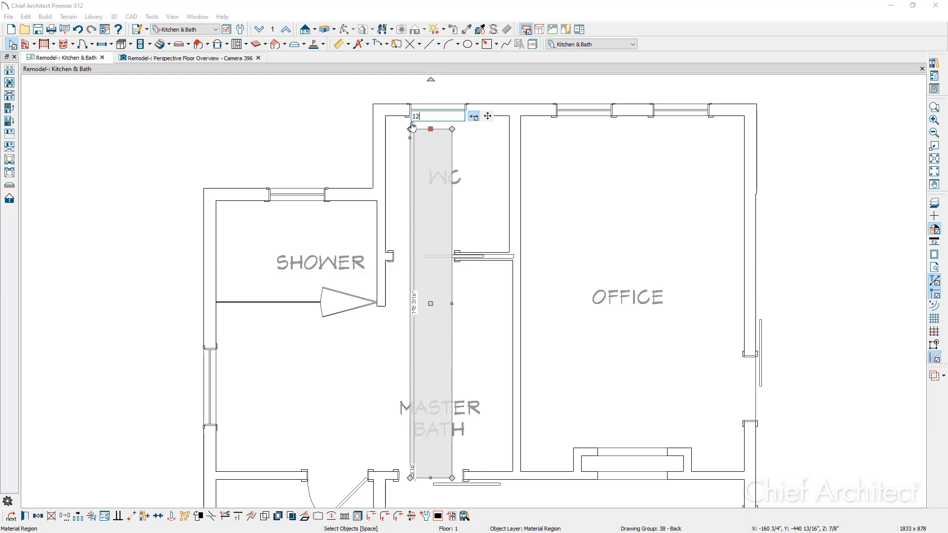
key(Return)
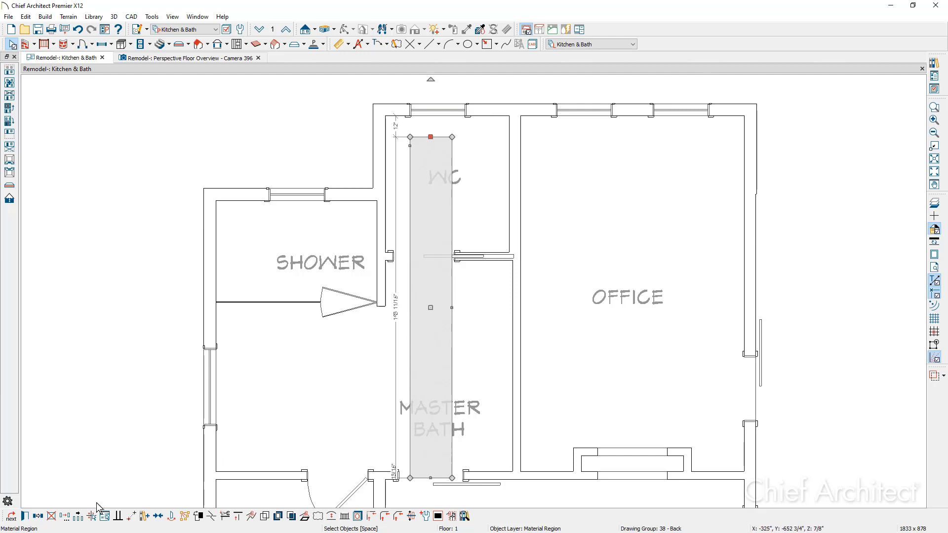
Step: Copy the floor material region across toward the shower and center the copy on the closet door
click(38, 516)
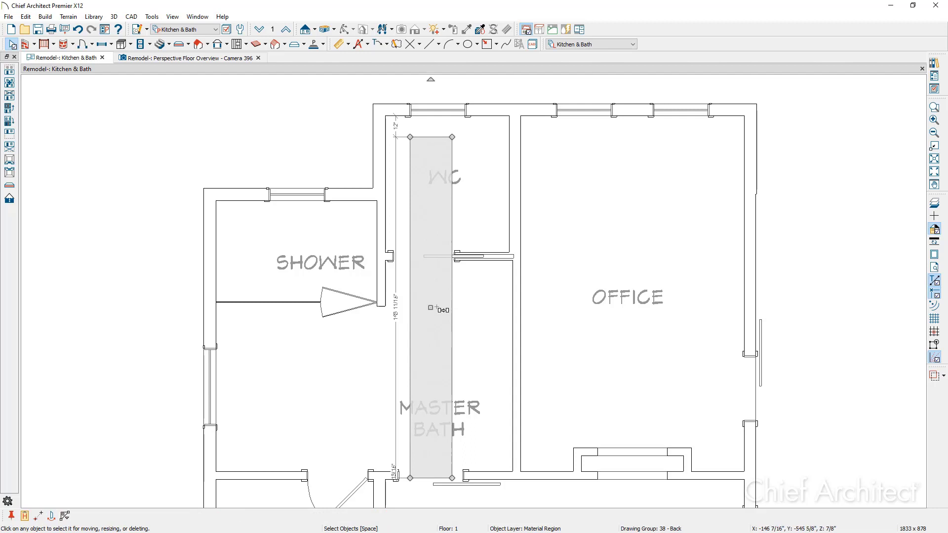
drag(429, 307, 341, 308)
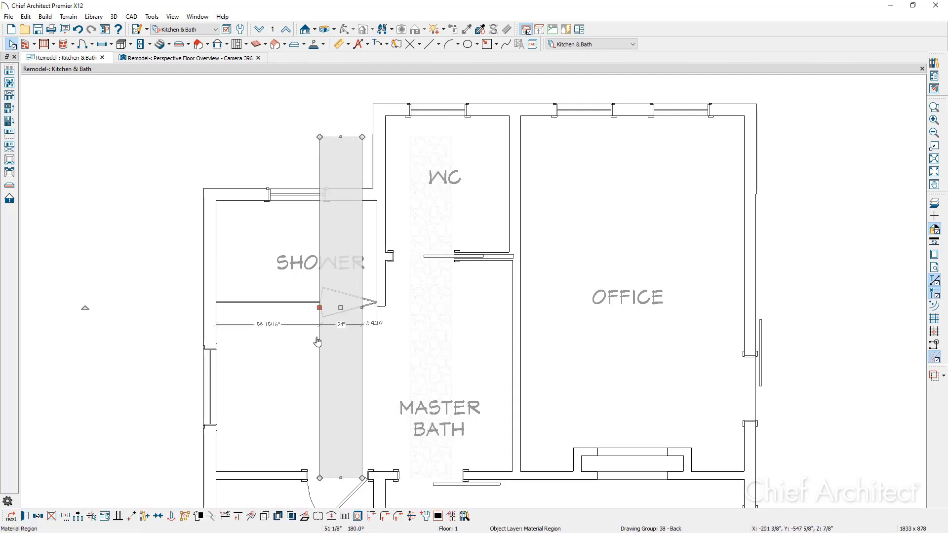
click(159, 517)
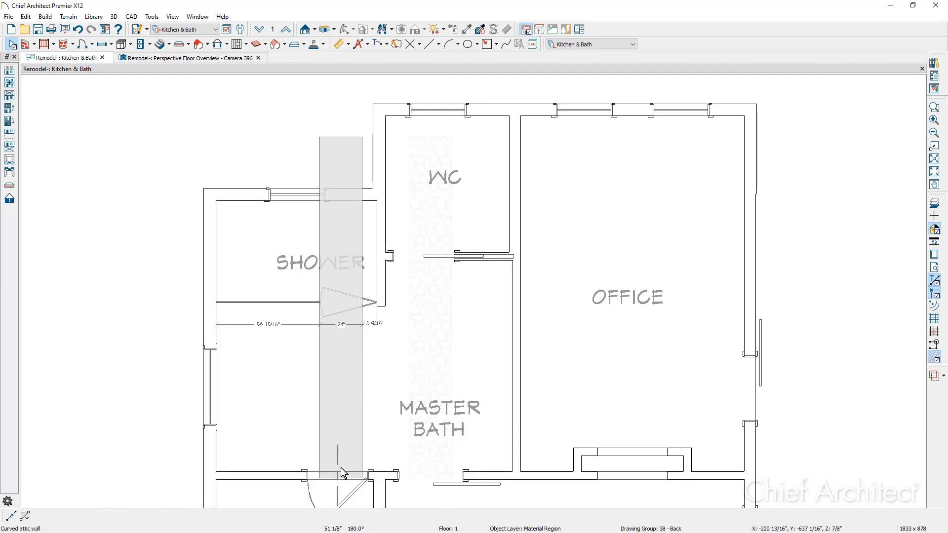
click(346, 491)
Step: Shorten the copied region's shower end so it sits 12 inches from the shower's window wall
drag(338, 137, 330, 211)
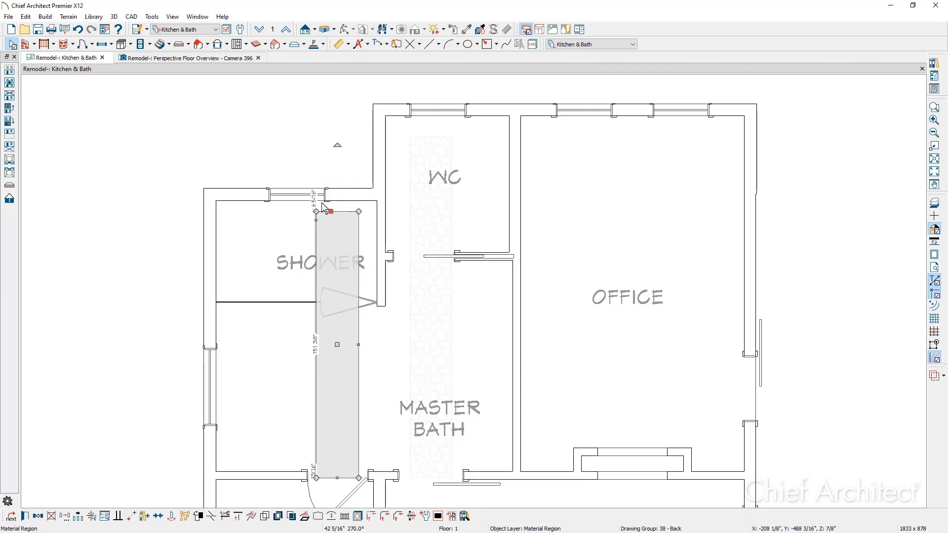
click(317, 206)
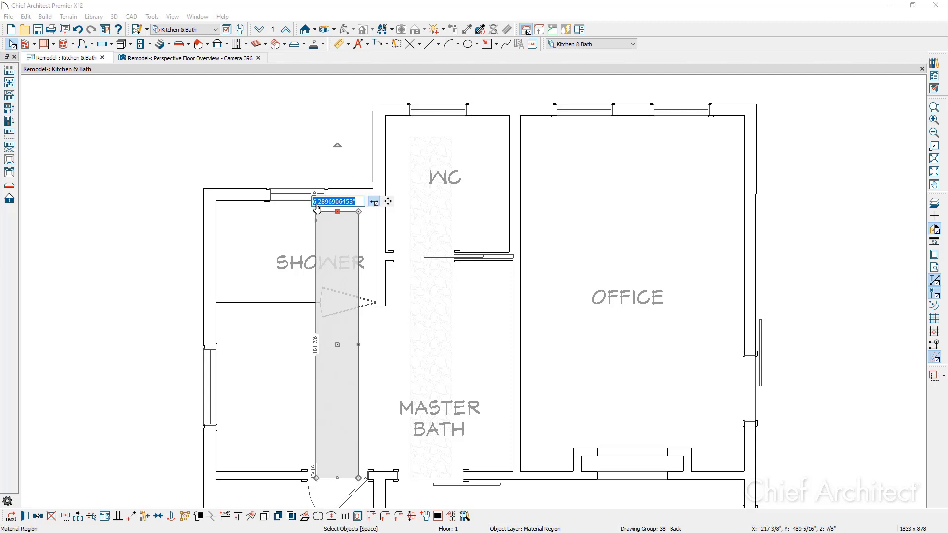
text(12)
key(Return)
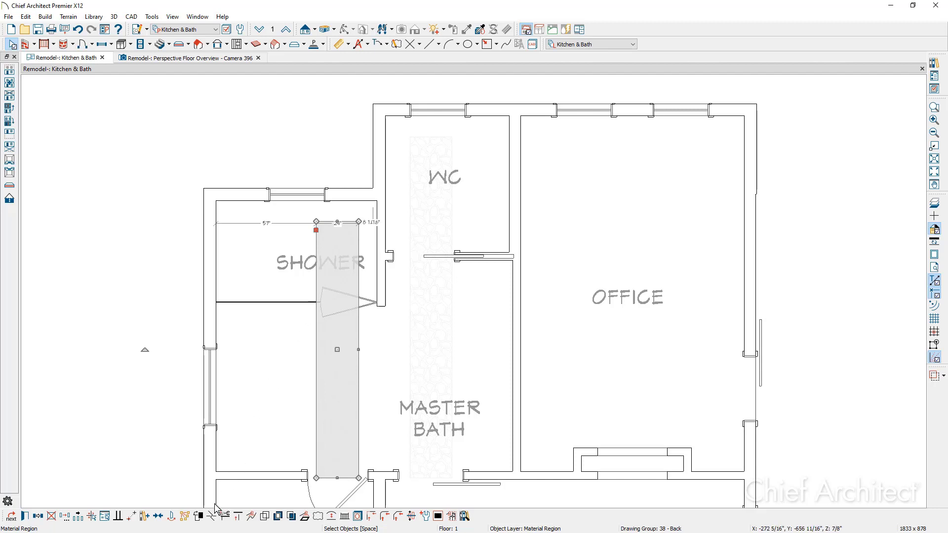
Step: Break the copied region's long edge inside the shower and extend the upper part to 12 inches from the shower's far side wall
key(Escape)
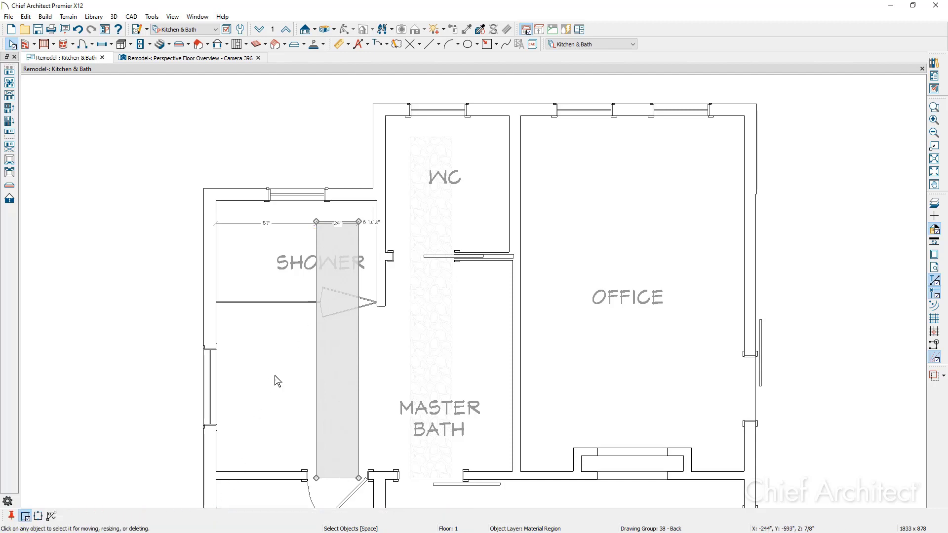
click(318, 289)
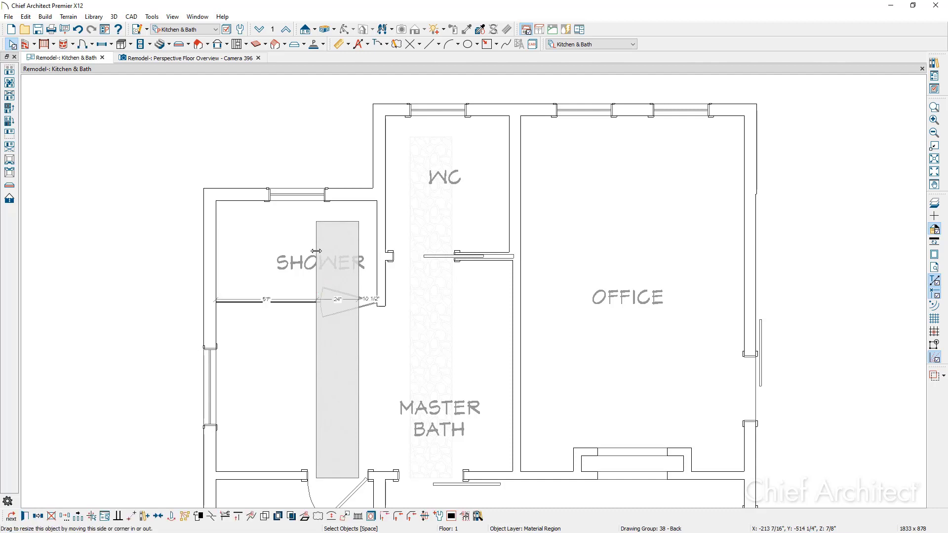
drag(317, 252, 246, 251)
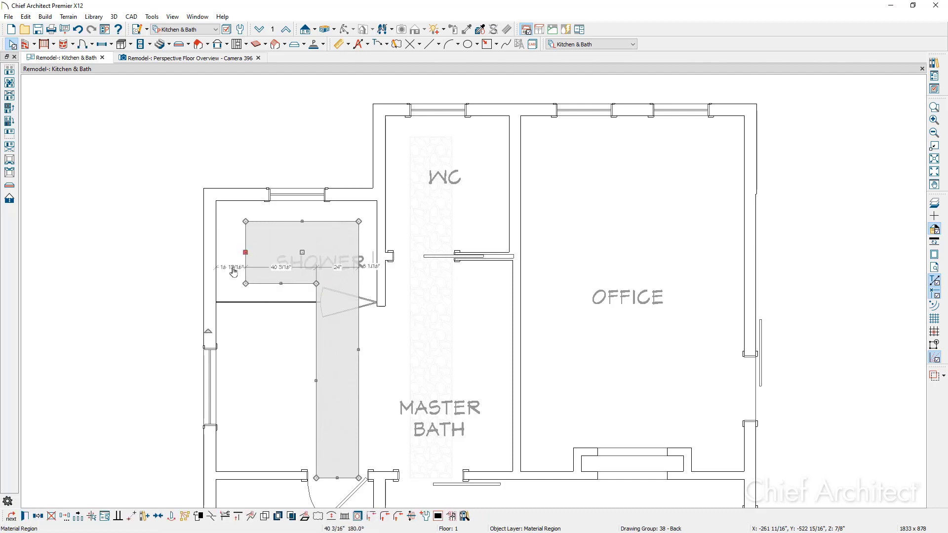
click(234, 268)
text(12)
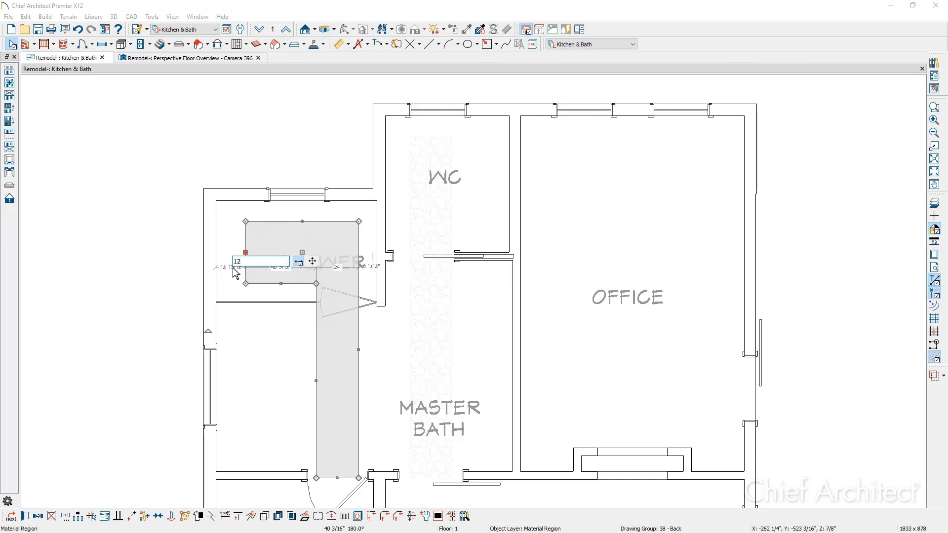
key(Return)
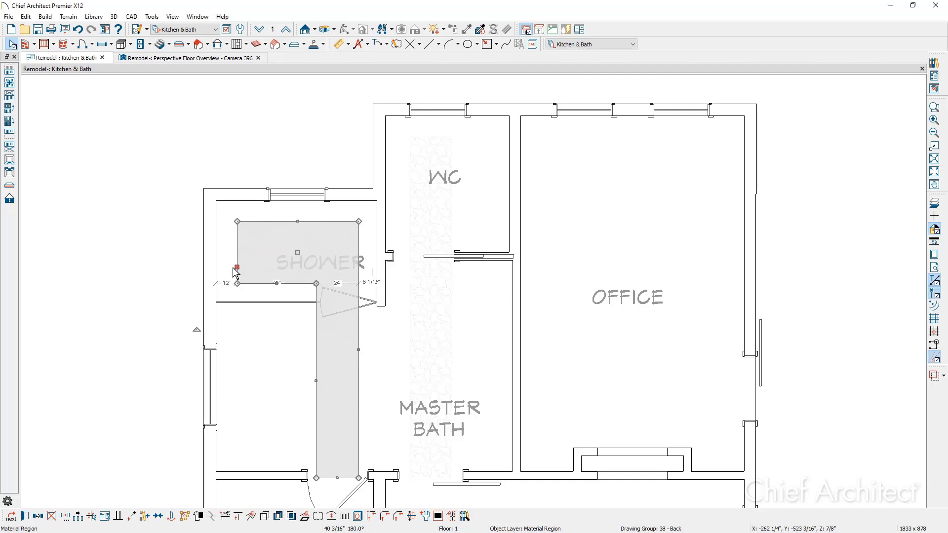
Step: Add an end-to-end dimension between the shower's glass wall and the nearest edge of the material region
click(251, 286)
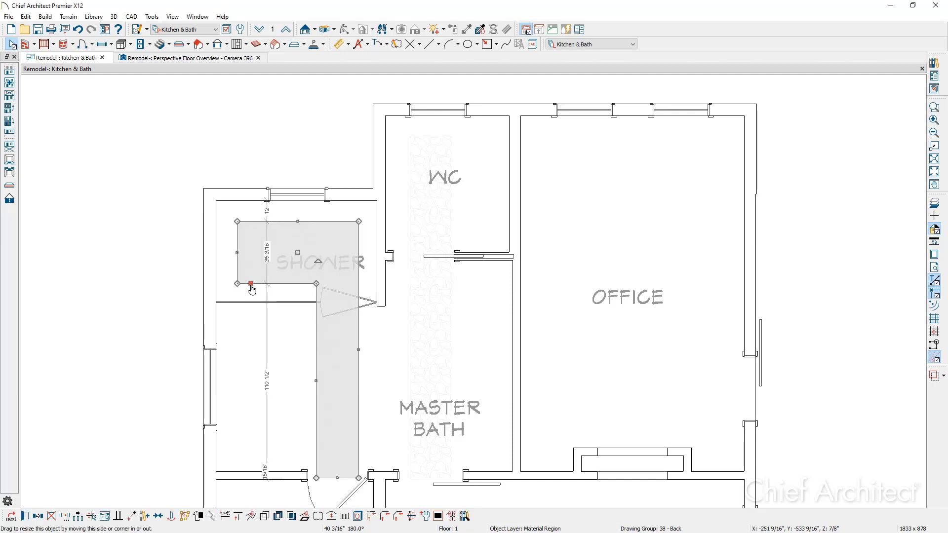
scroll(251, 290, up, 4)
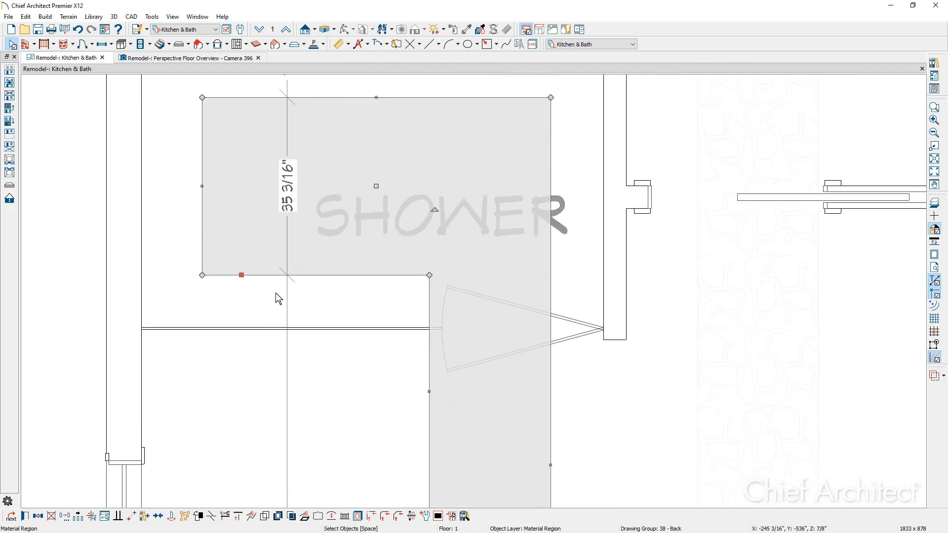
click(349, 45)
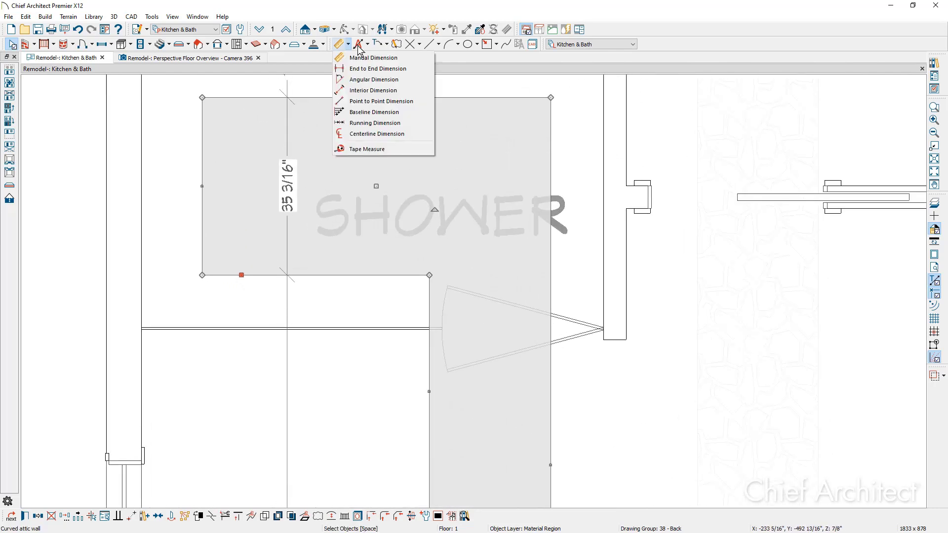
click(398, 71)
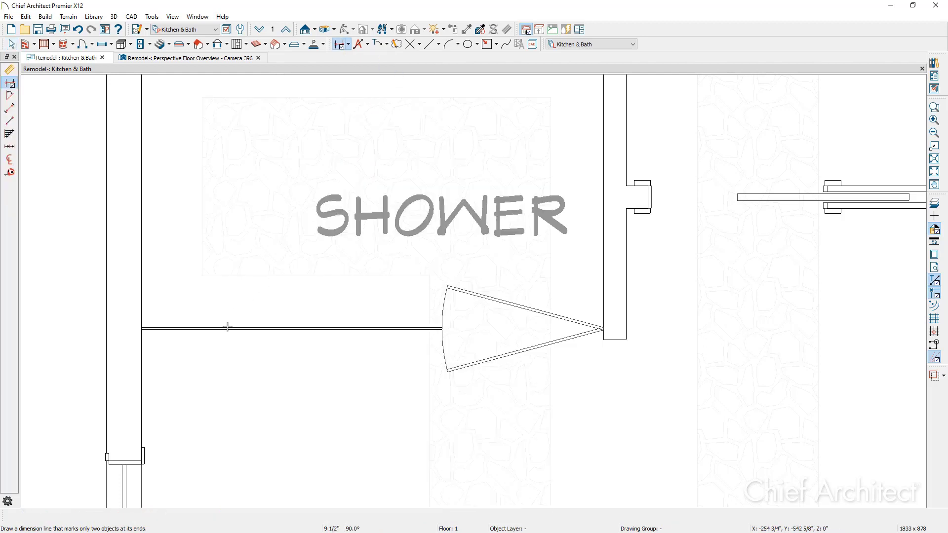
drag(227, 329, 230, 278)
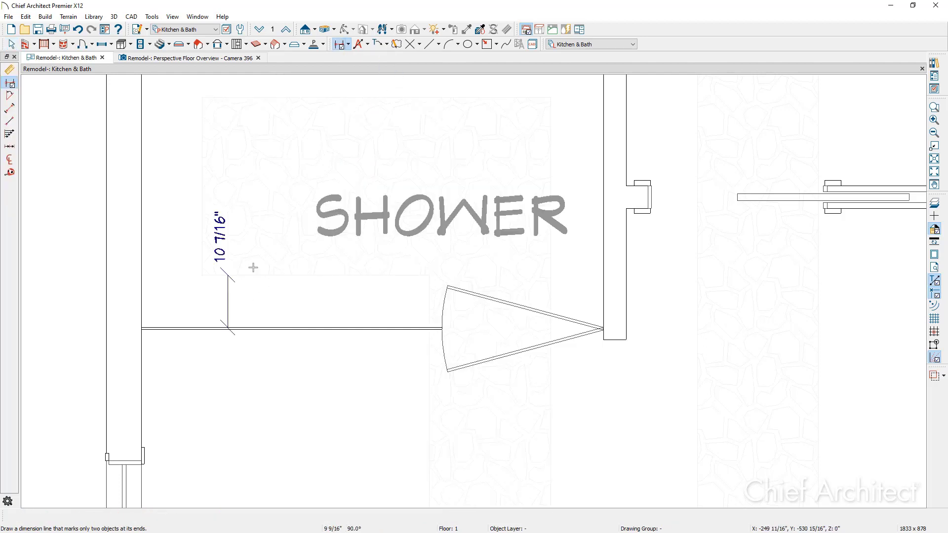
Step: Set the gap between the material region's edge and the shower's glass wall to 12 inches
click(250, 271)
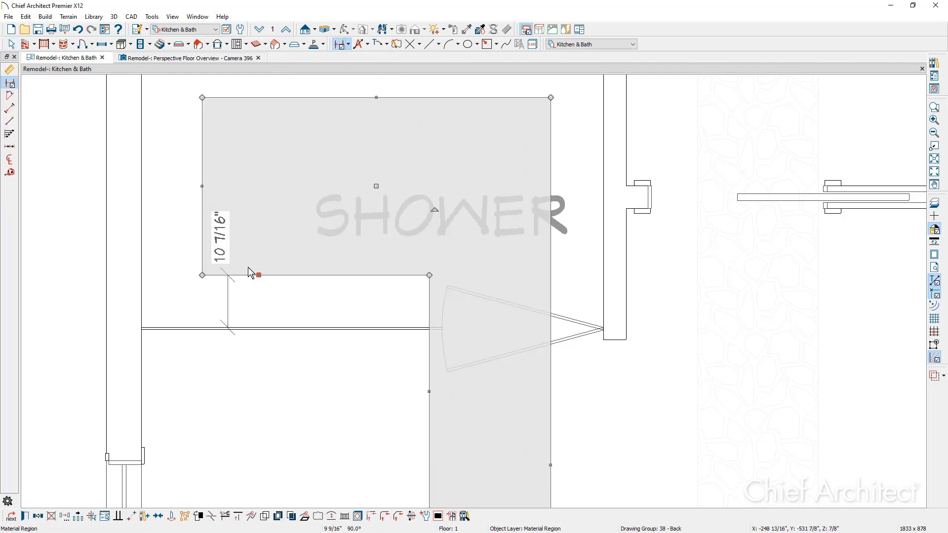
click(225, 248)
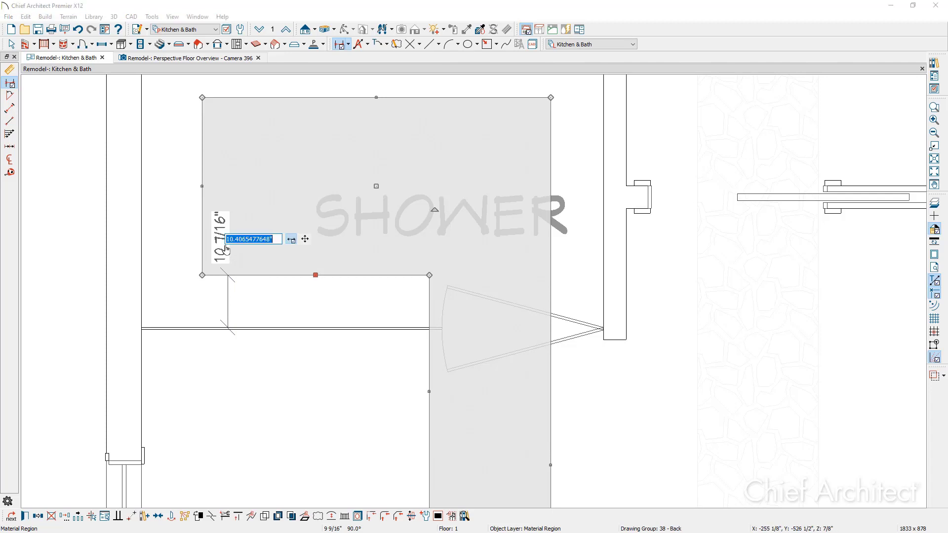
text(12)
key(Return)
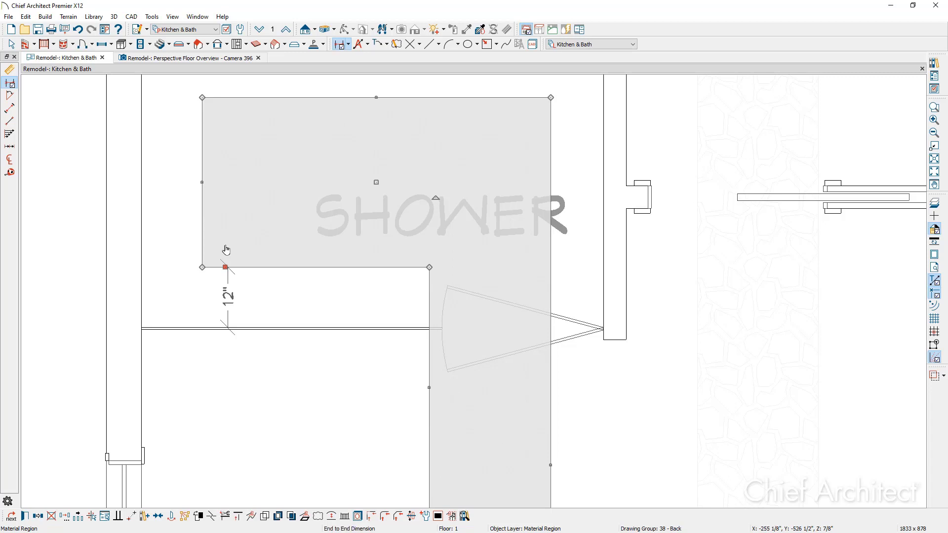
click(228, 308)
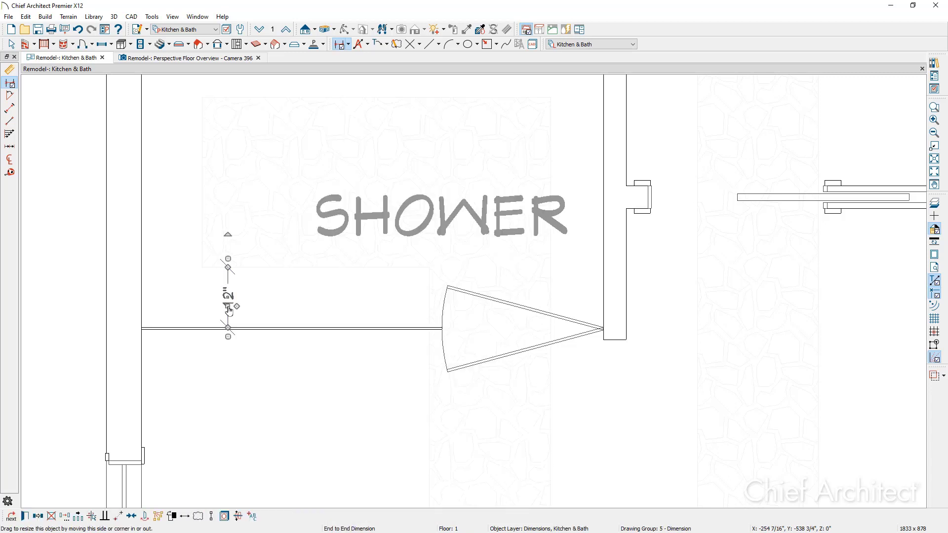
key(Escape)
Step: Extend the material region about 111 inches through the closet doorway toward the closet's far window wall
scroll(224, 297, down, 3)
middle_drag(205, 345, 345, 123)
click(411, 145)
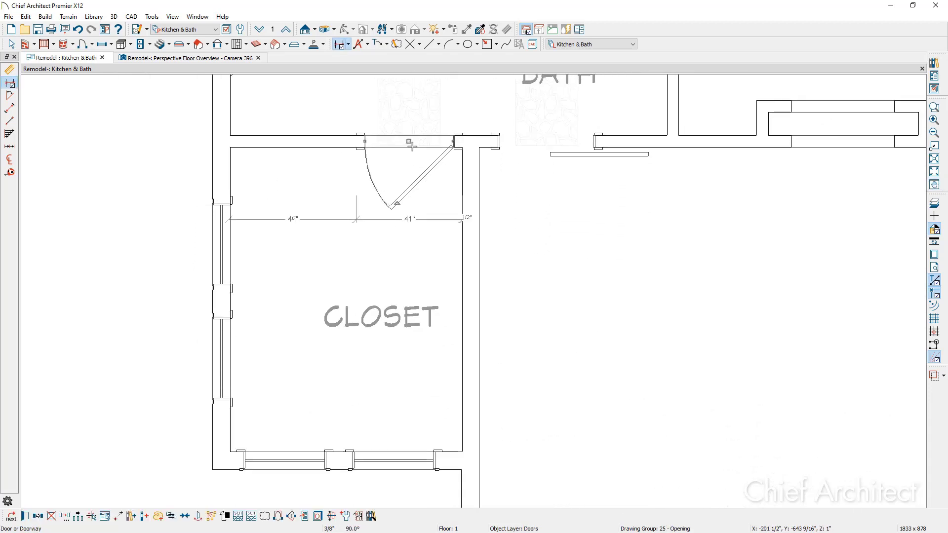
click(413, 123)
click(413, 123)
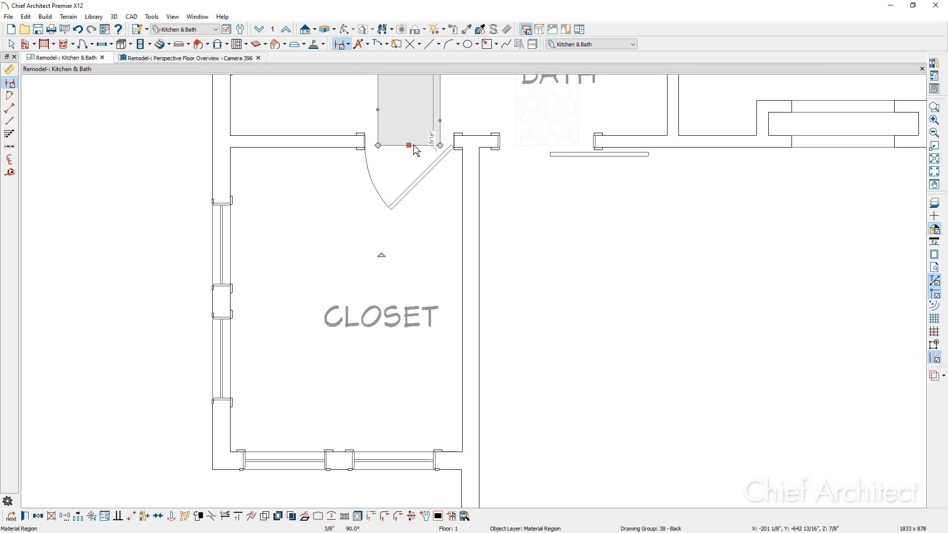
drag(409, 145, 401, 431)
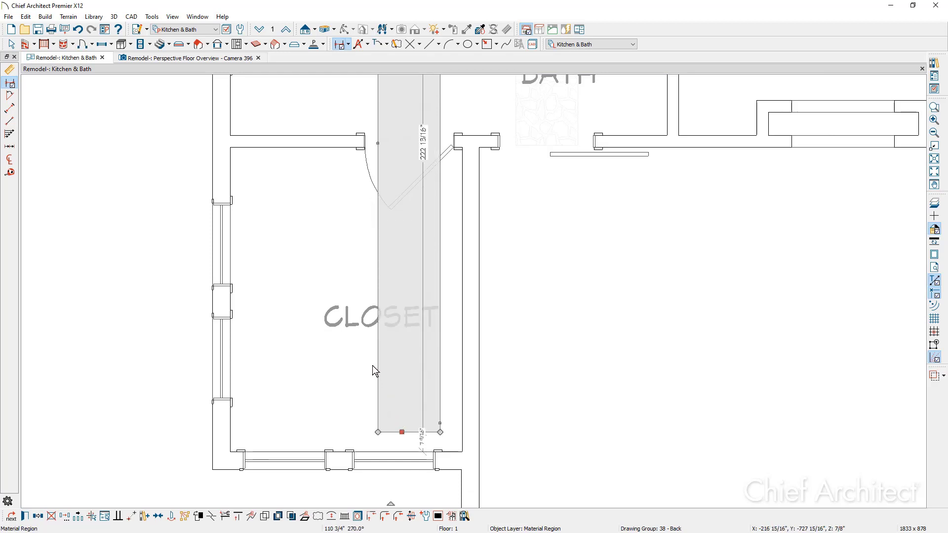
Step: Break the region's long edge just inside the closet and widen the closet part to 12 inches from the closet's side window wall
click(212, 516)
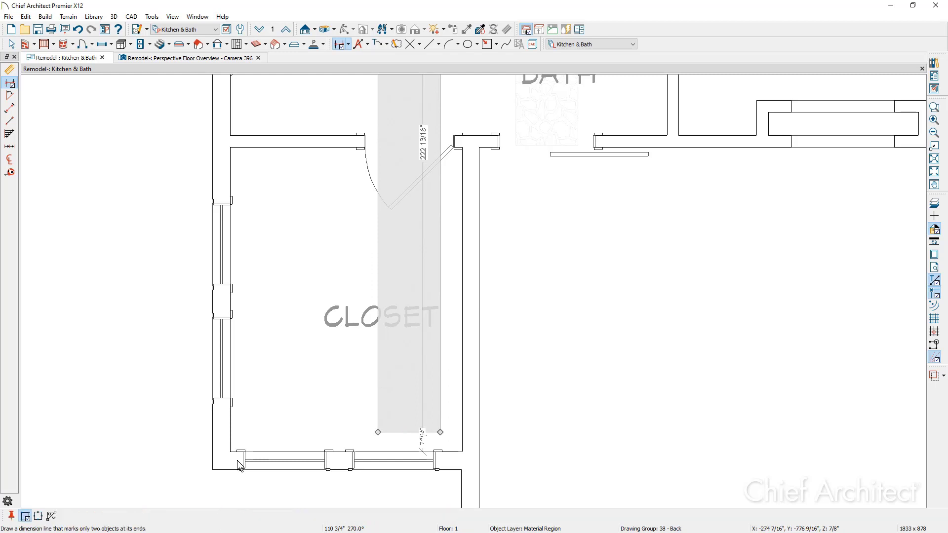
click(377, 190)
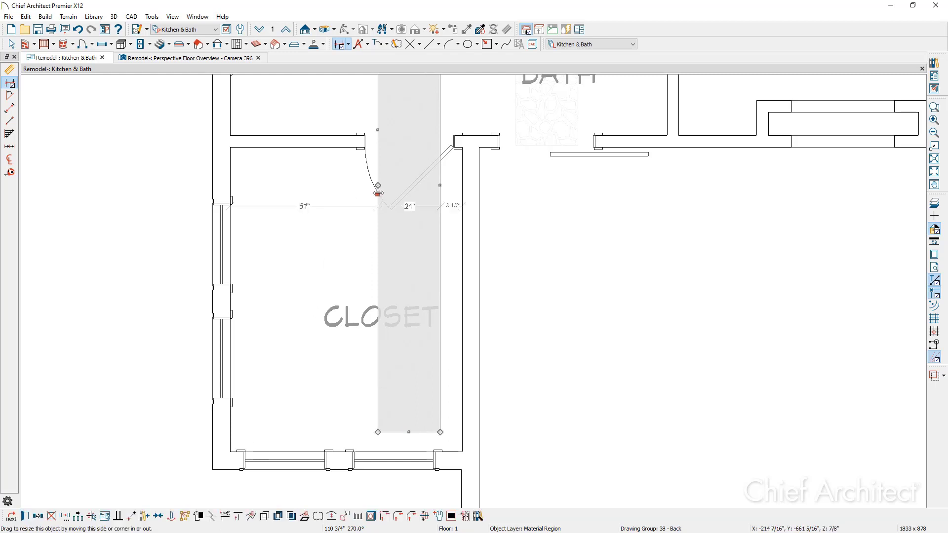
drag(378, 192, 265, 197)
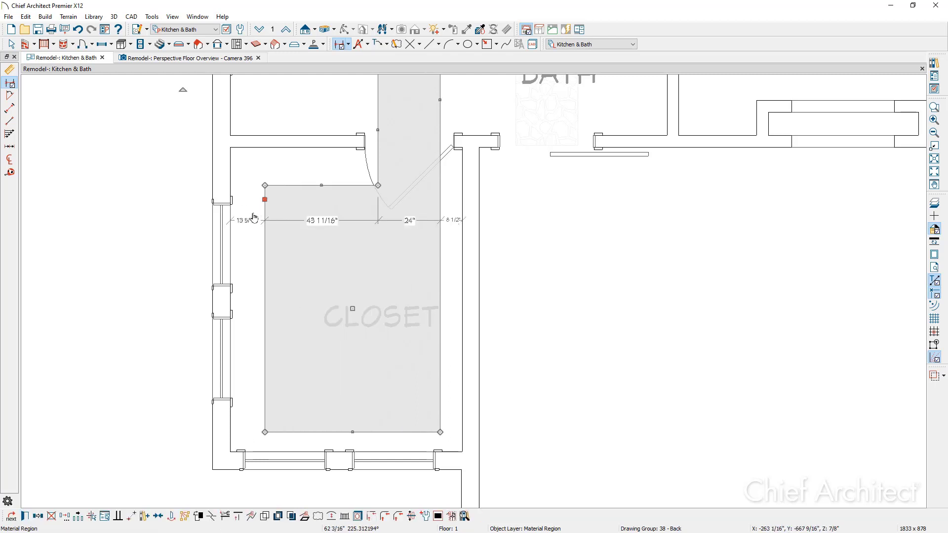
click(253, 218)
text(13)
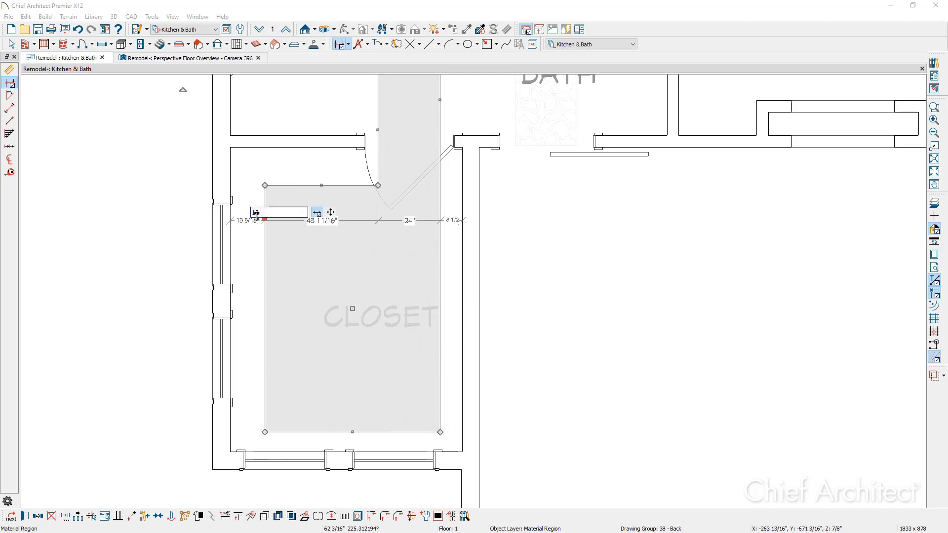
key(Return)
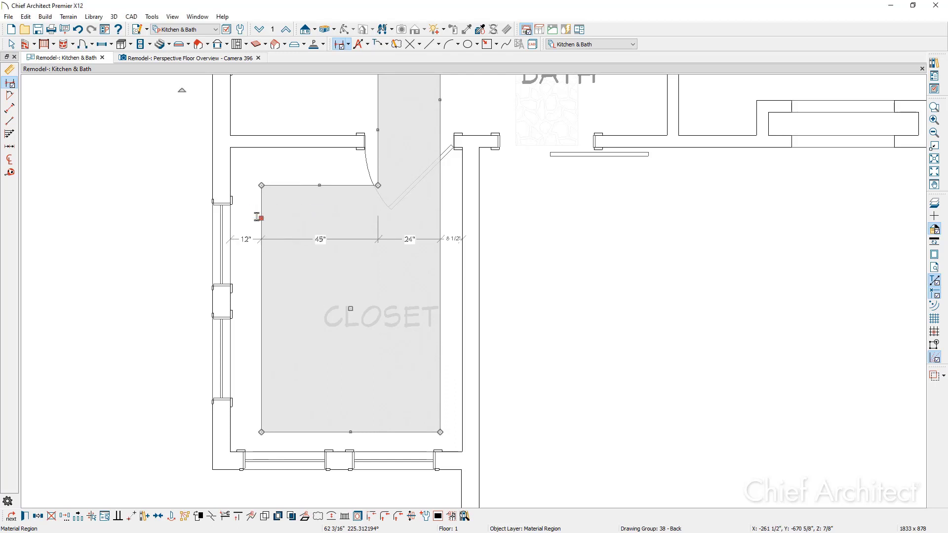
Step: Inspect the floor material regions in the master bath, shower, WC and closet in the 3D perspective floor overview
click(221, 61)
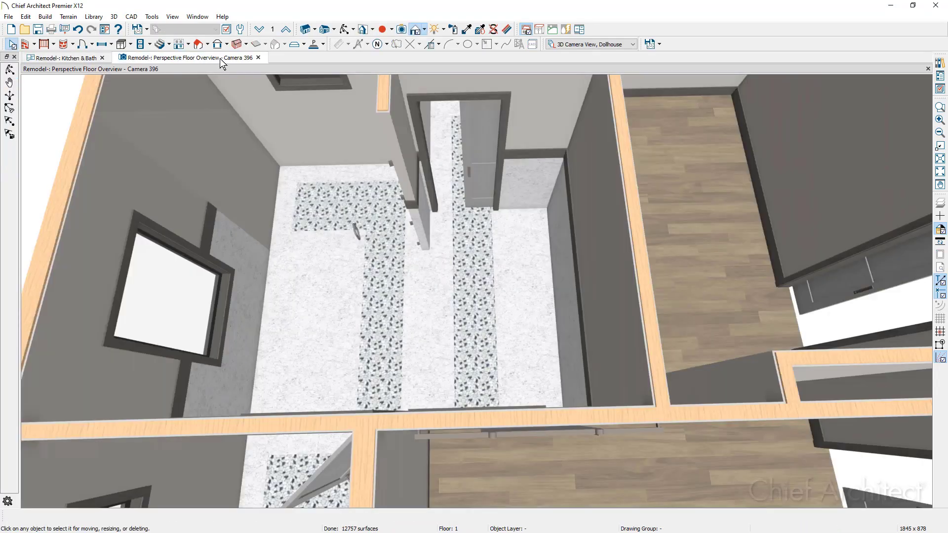
drag(513, 303, 416, 349)
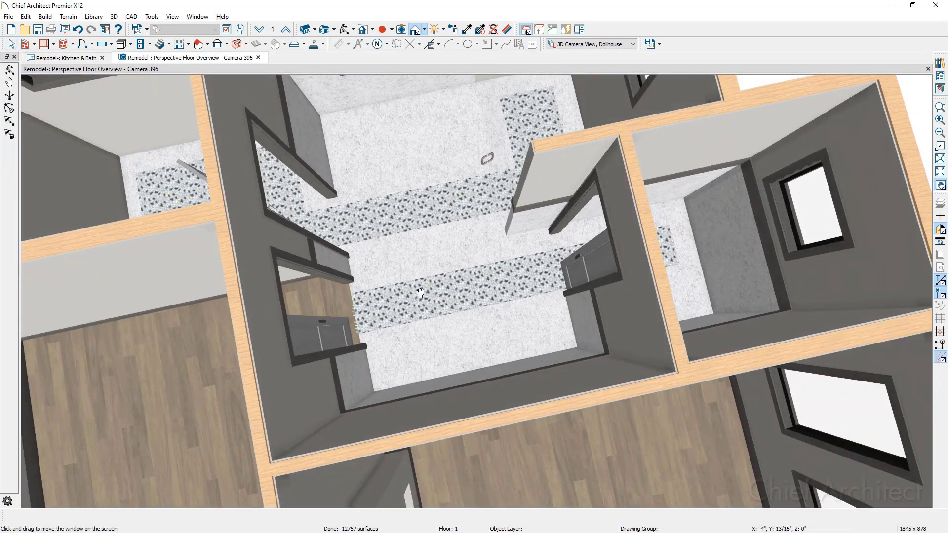
middle_drag(415, 349, 481, 364)
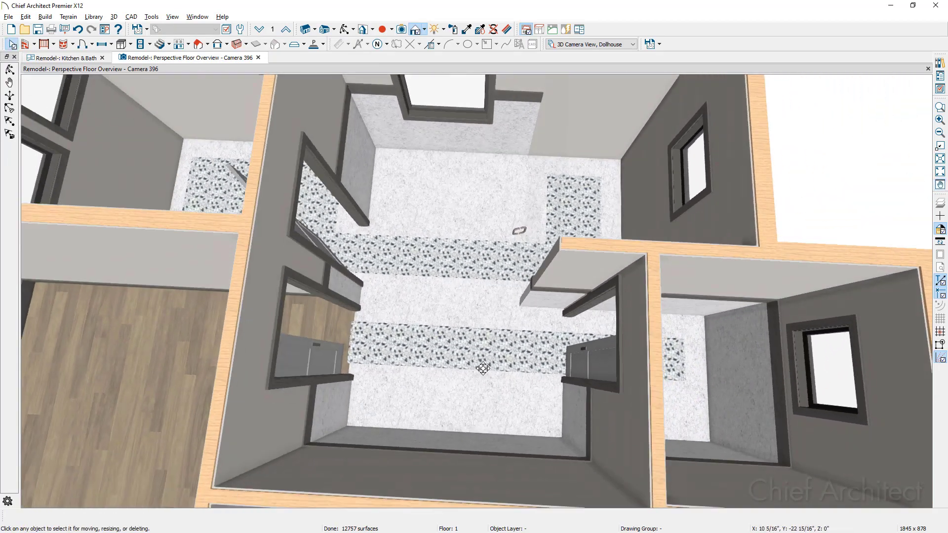
key(alt)
key(alt)
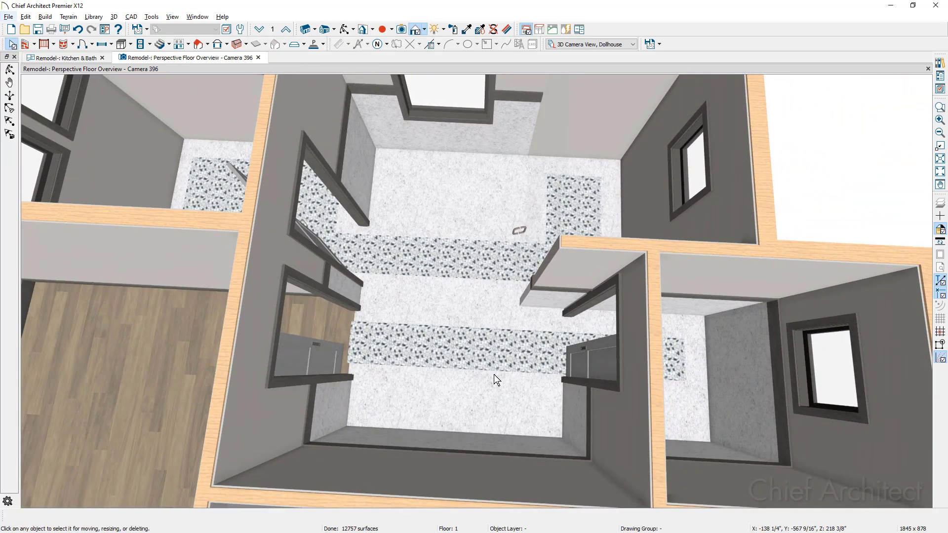
Step: Check the master bath floor from the opposite side, and create a wall elevation of the master bath wall shared with the office
middle_drag(649, 347, 519, 388)
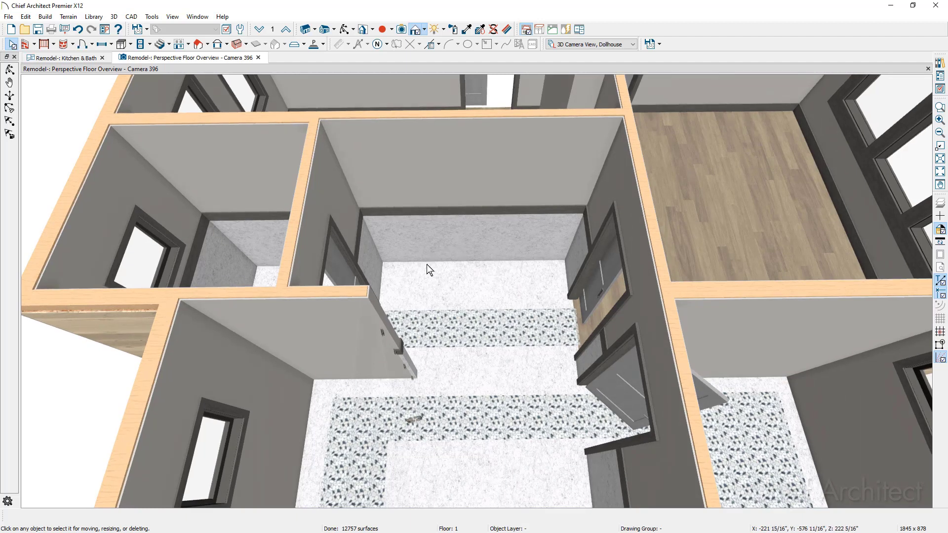
click(79, 57)
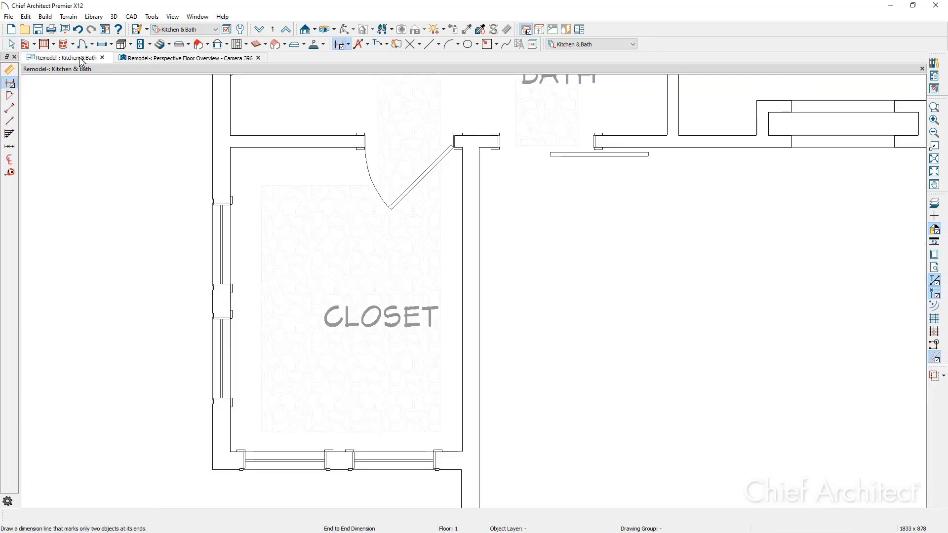
click(315, 30)
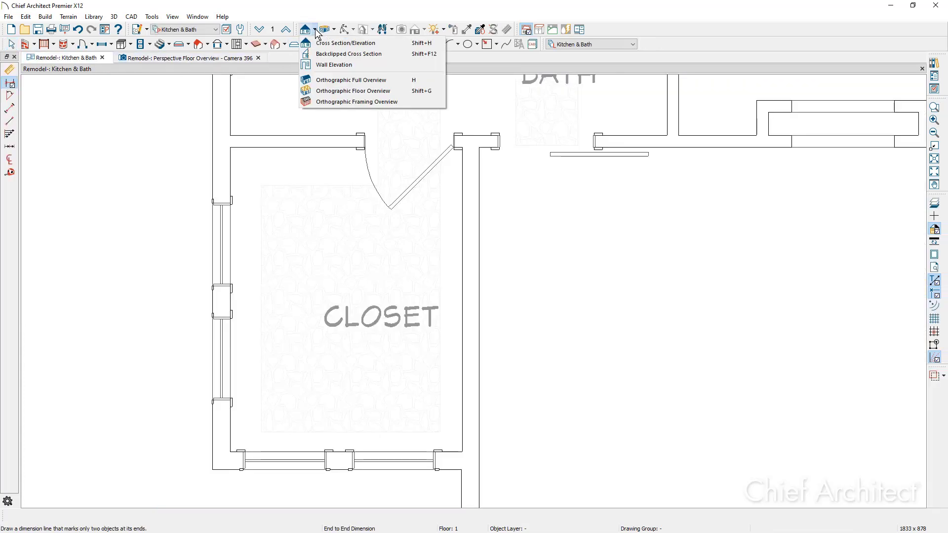
click(359, 65)
middle_drag(453, 161, 402, 466)
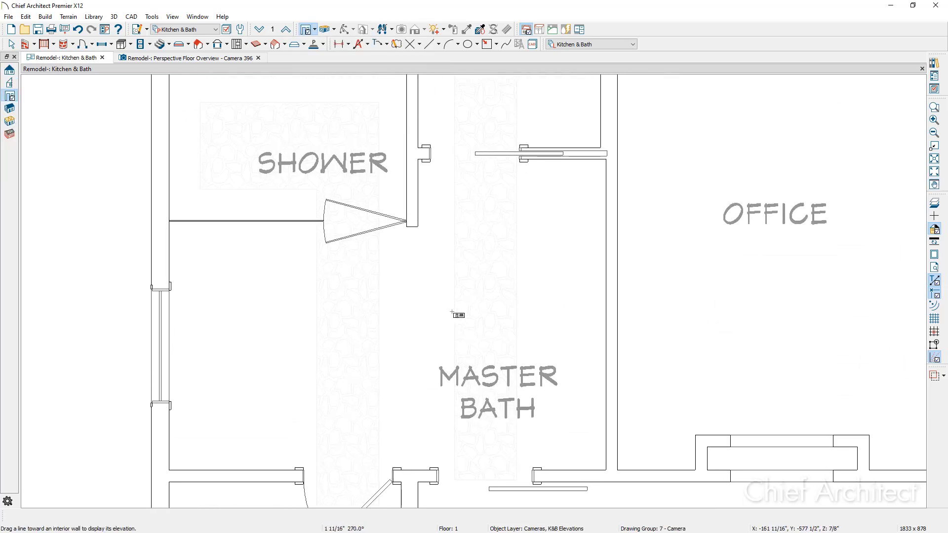
drag(487, 312, 636, 317)
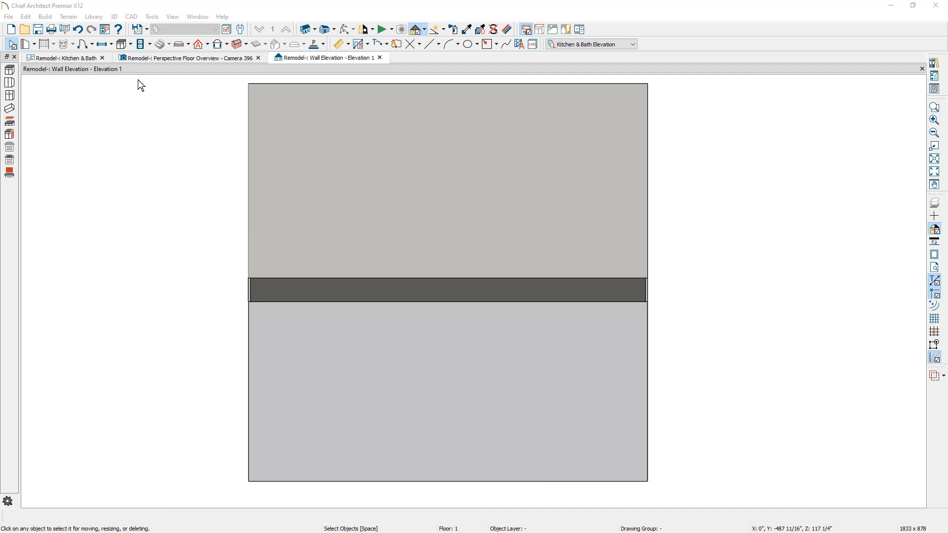
Step: Place a base cabinet against the master bath wall and widen it to 60 inches
click(131, 44)
click(149, 58)
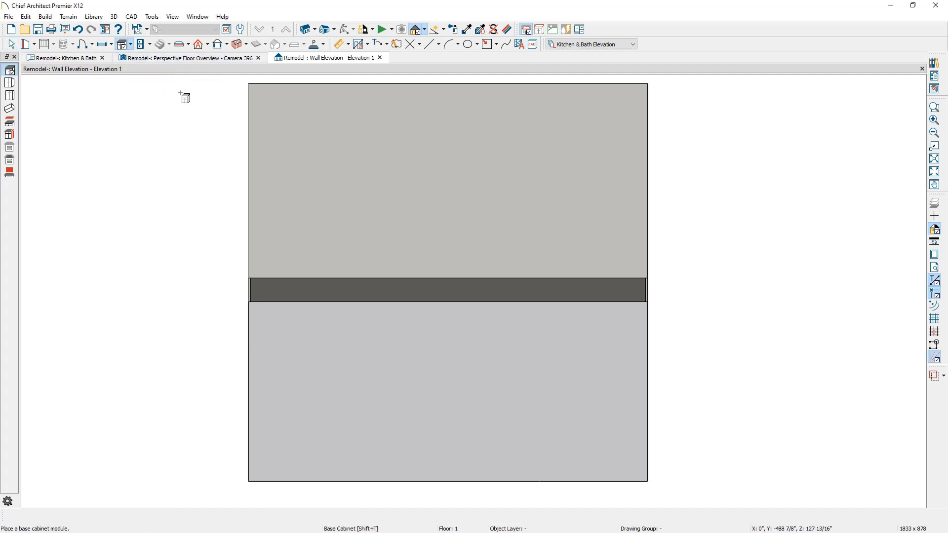
click(409, 346)
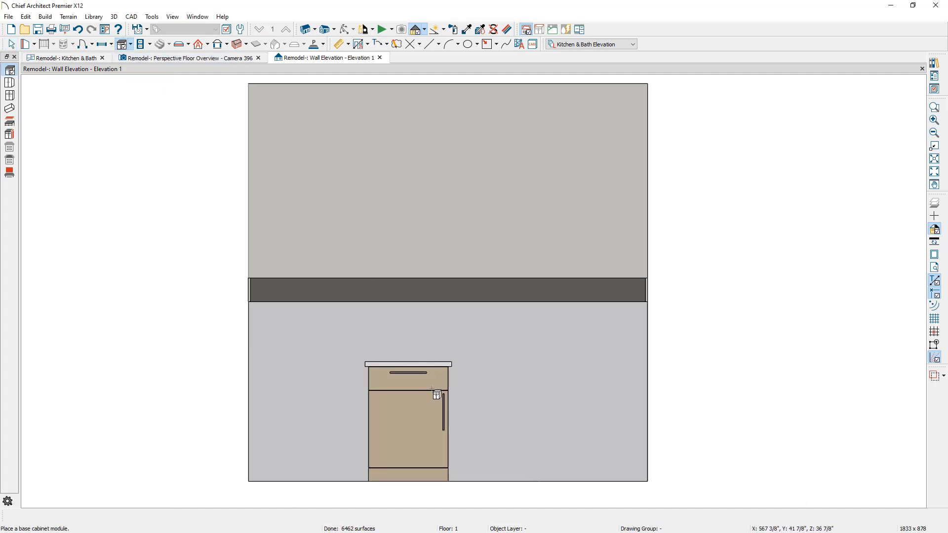
click(452, 424)
drag(448, 423, 569, 417)
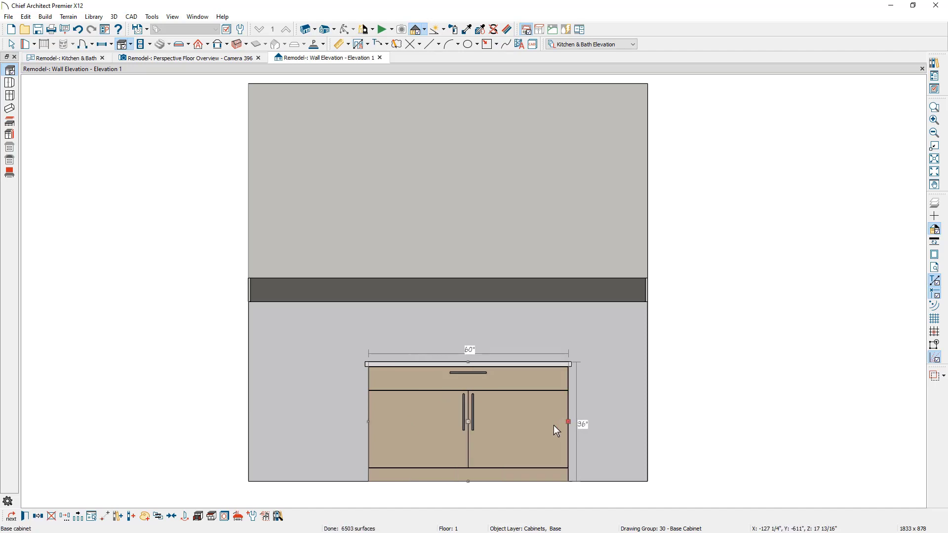
Step: Set the base cabinet's height to 34 inches, depth to 21 inches and countertop thickness to 6 inches
double_click(554, 425)
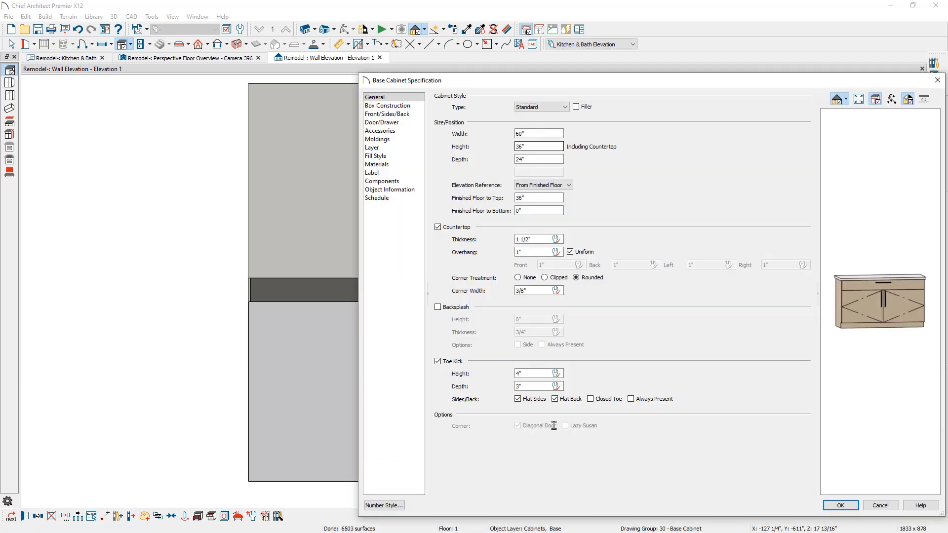
text(34)
key(Tab)
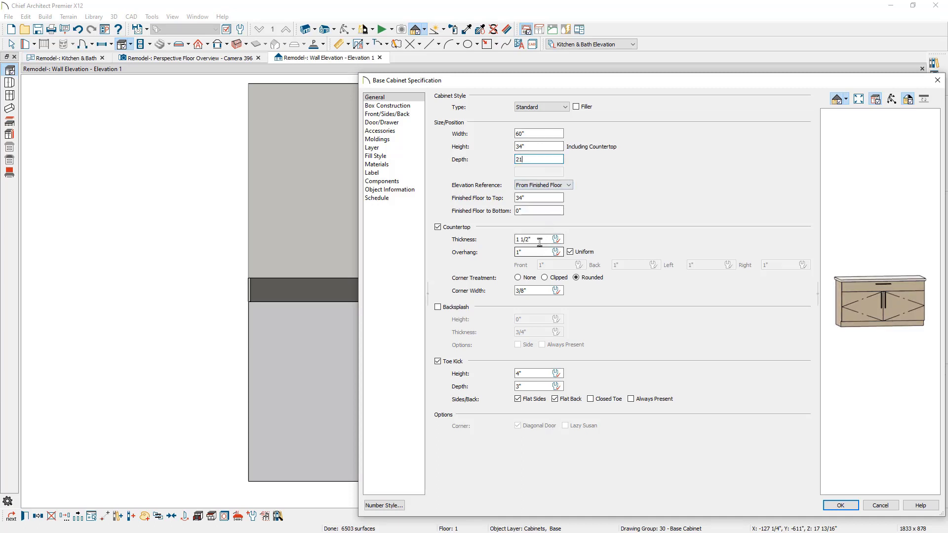
drag(540, 242, 496, 245)
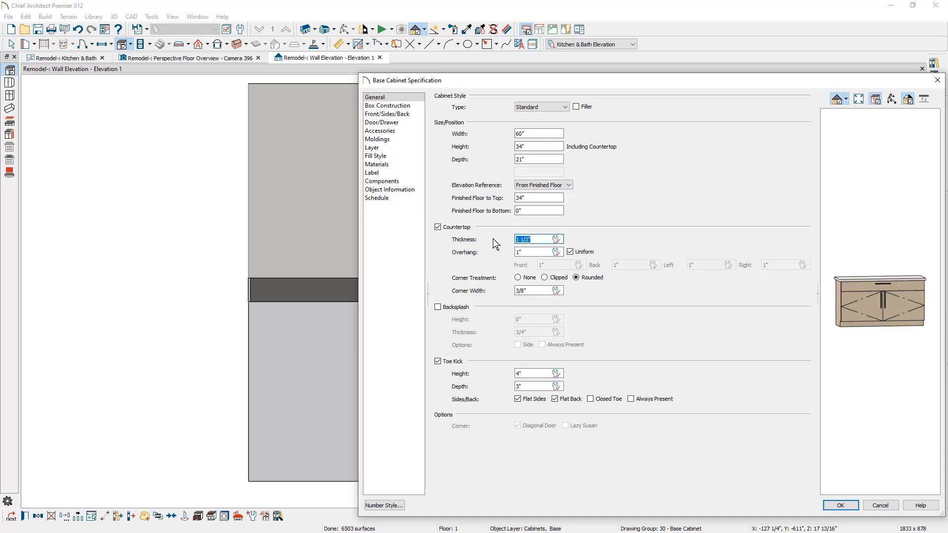
text(6)
key(Tab)
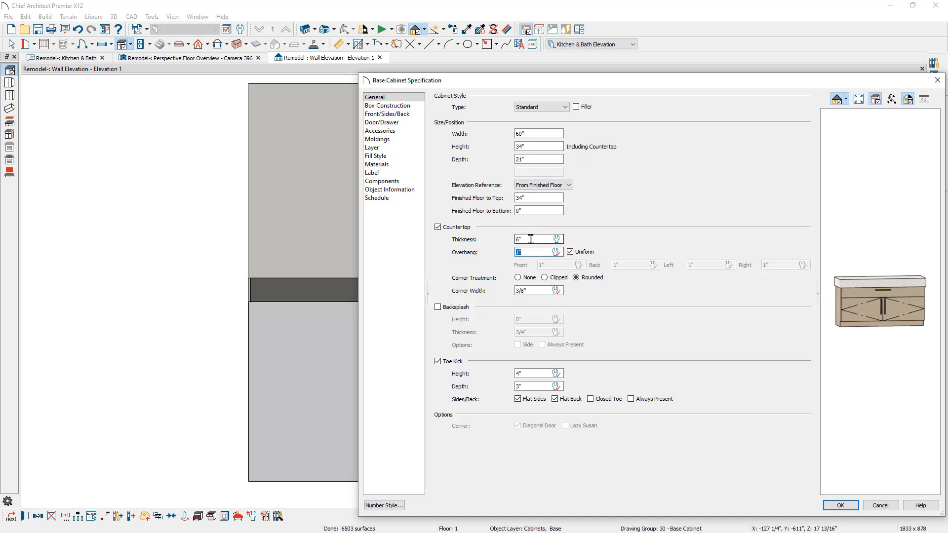
scroll(847, 298, up, 3)
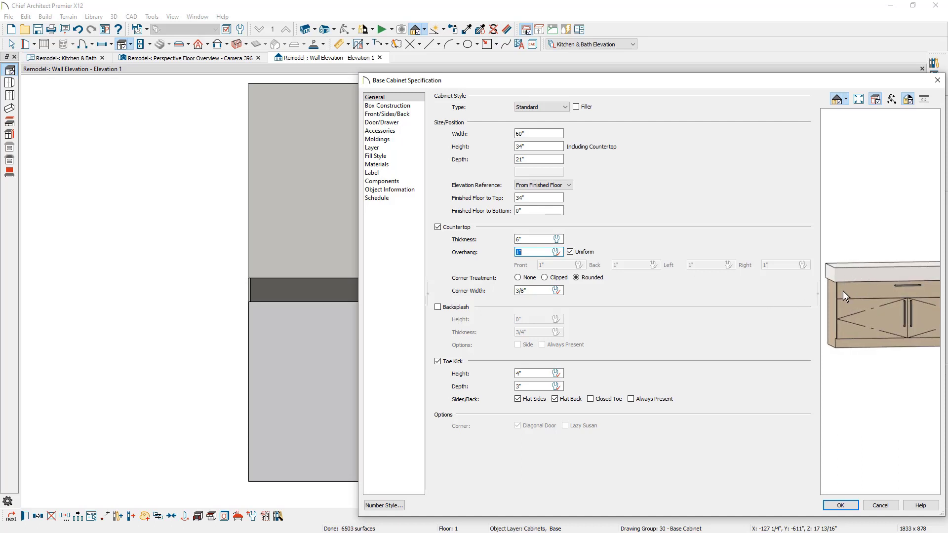
Step: Set the cabinet's toe kick height to 6 inches and enlarge the preview to fit the whole cabinet
click(543, 374)
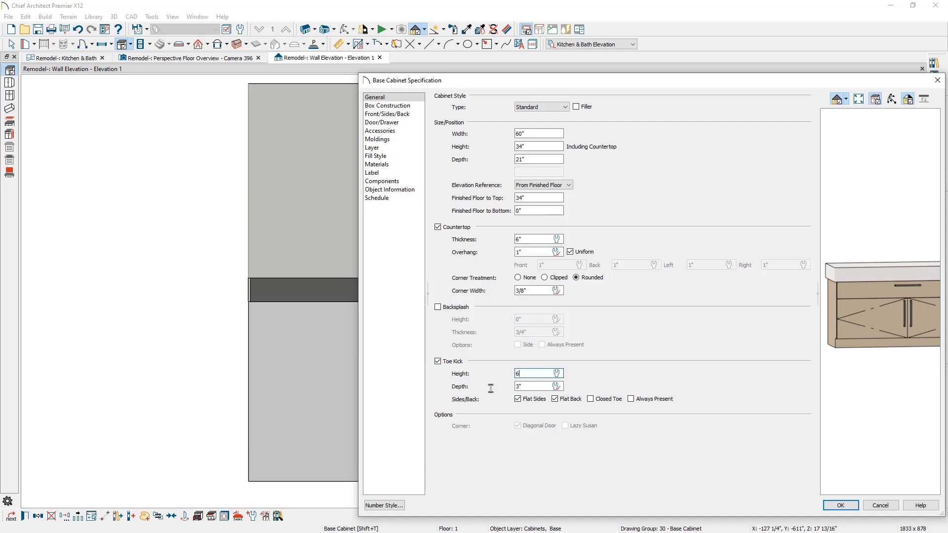
key(Tab)
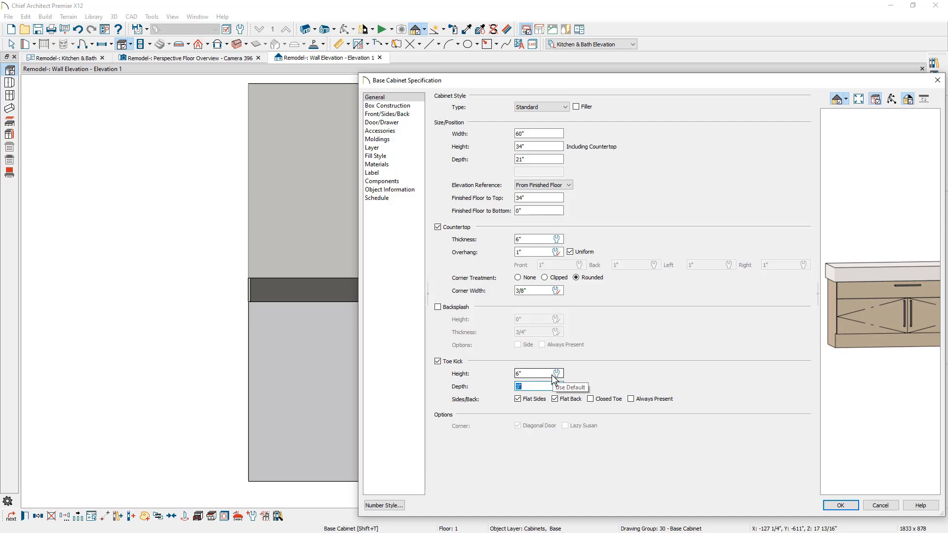
drag(624, 84, 400, 81)
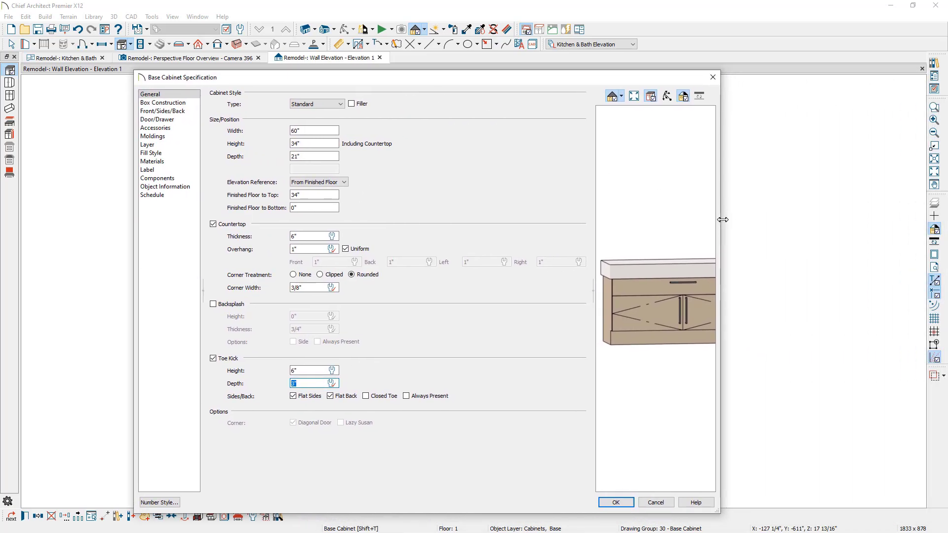
drag(720, 219, 800, 222)
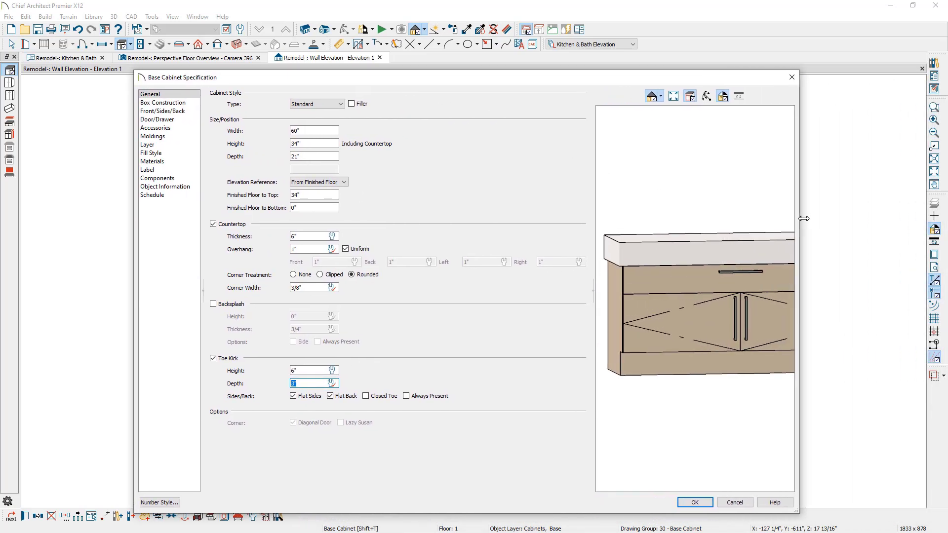
click(664, 301)
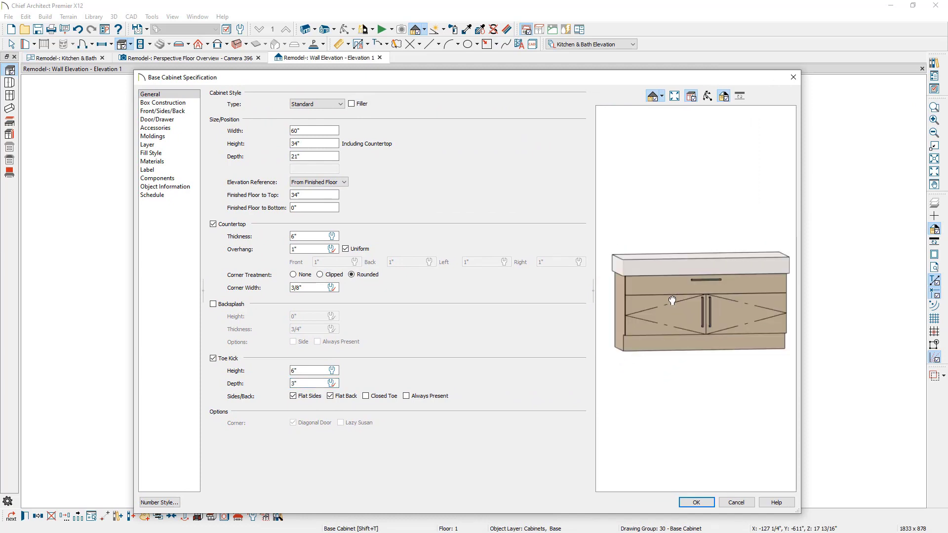
Step: Change the cabinet's door face item to a Drawer and equalize the heights of the two stacked drawers
click(672, 309)
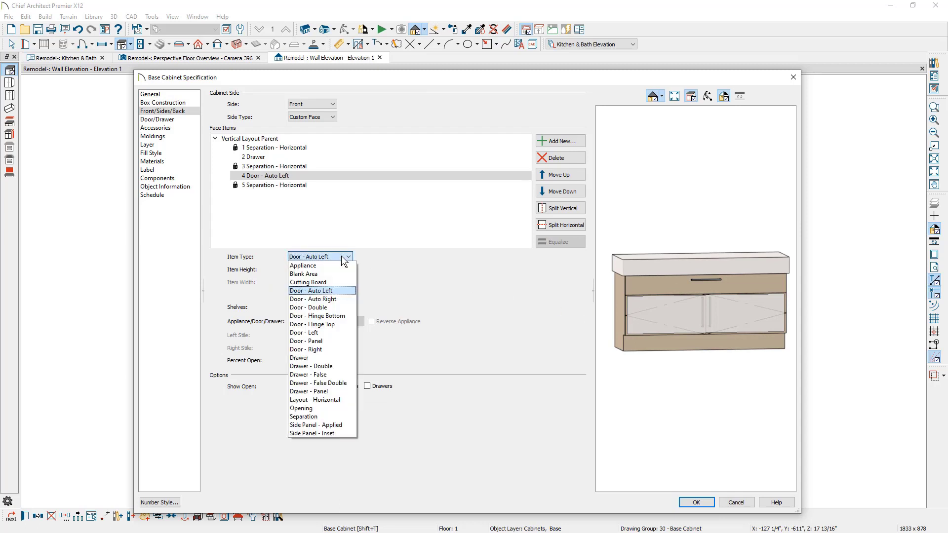
click(306, 357)
click(287, 140)
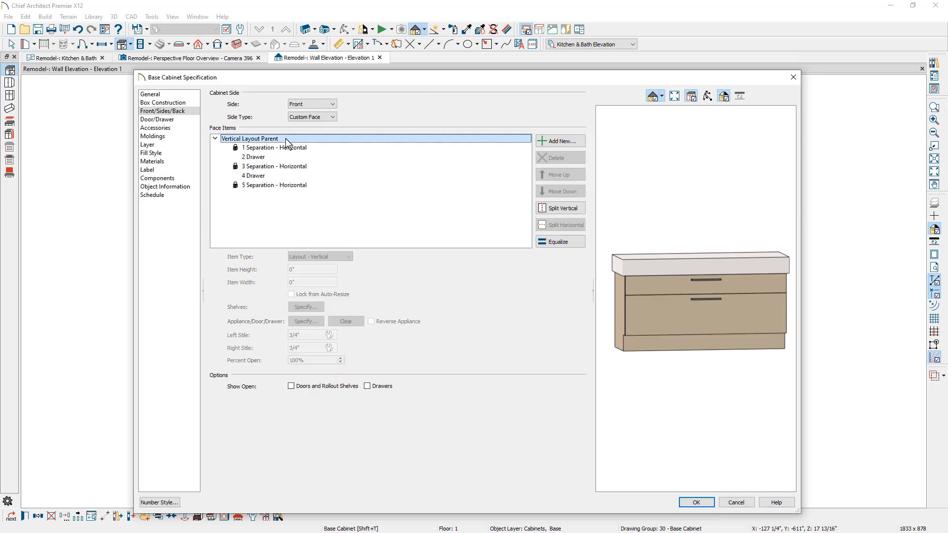
click(572, 243)
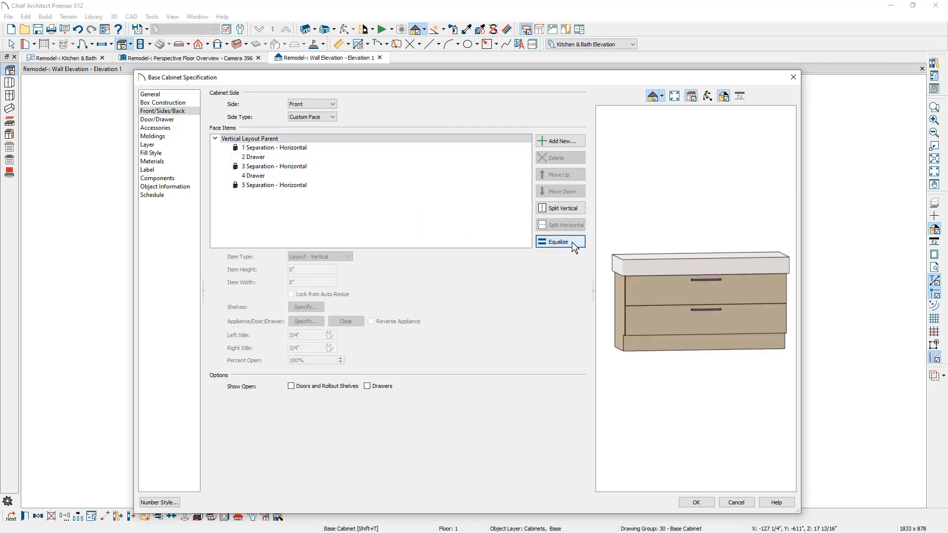
Step: Split the cabinet front vertically into two drawer columns, and split the left column vertically again
click(566, 212)
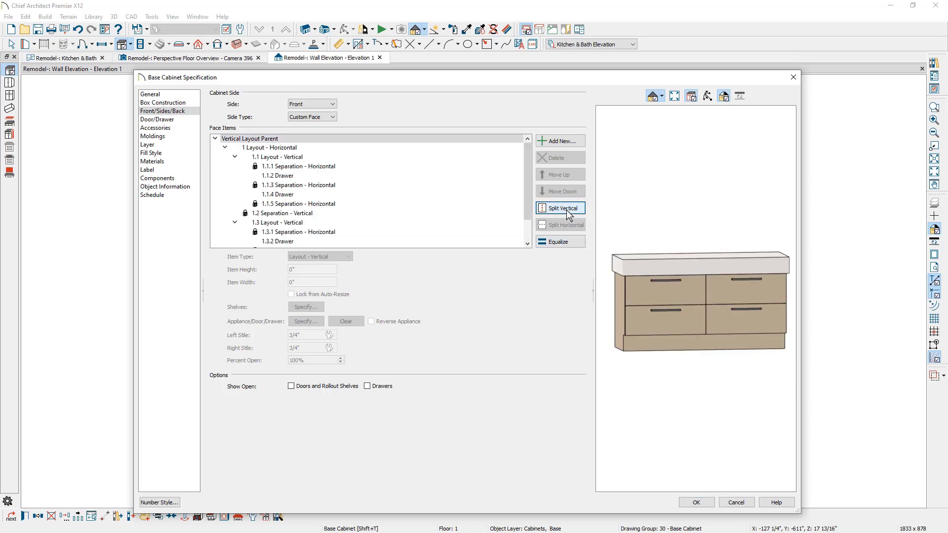
click(305, 158)
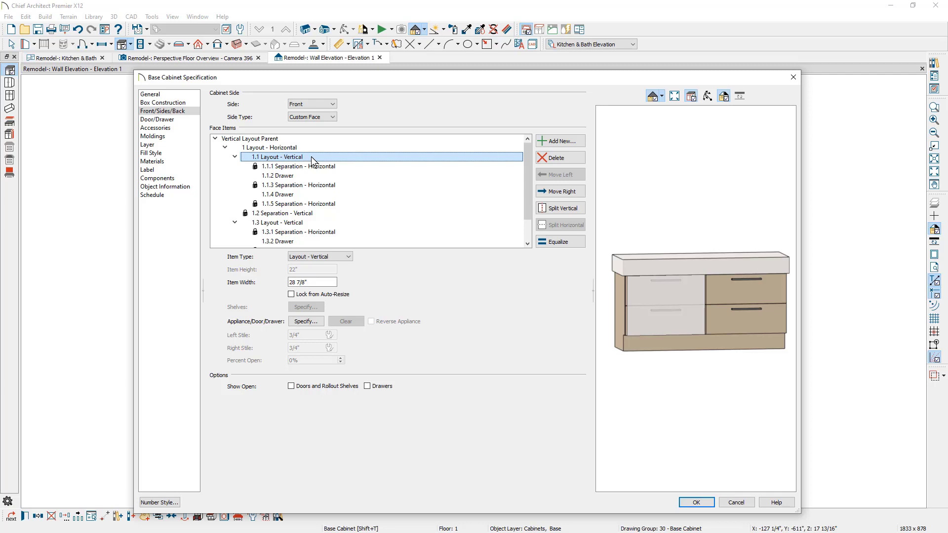
click(554, 210)
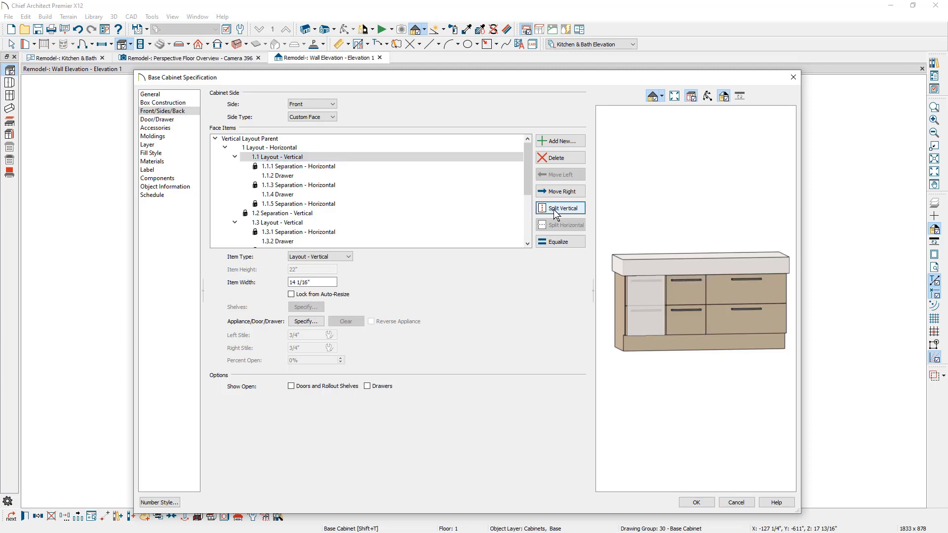
Step: Change both drawers in the leftmost column to openings and equalize the widths of the three columns
click(657, 289)
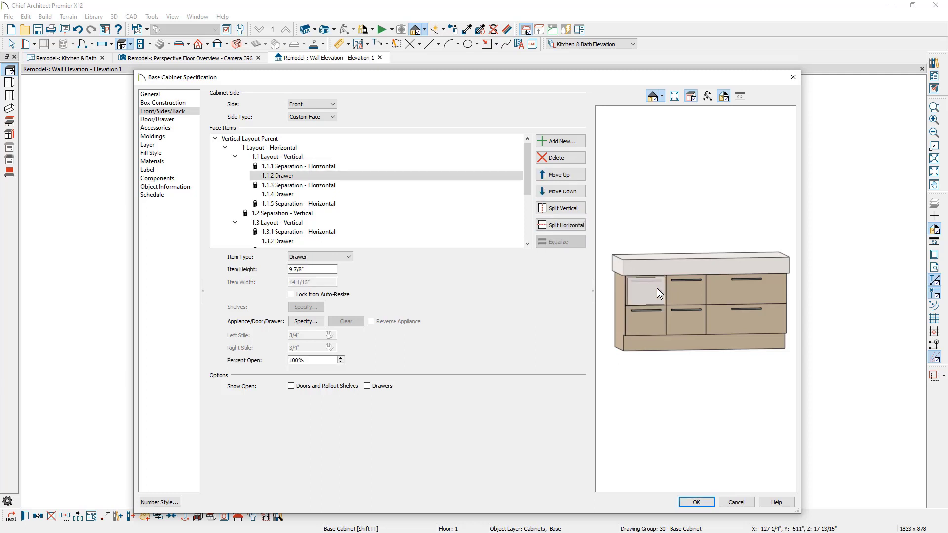
click(344, 257)
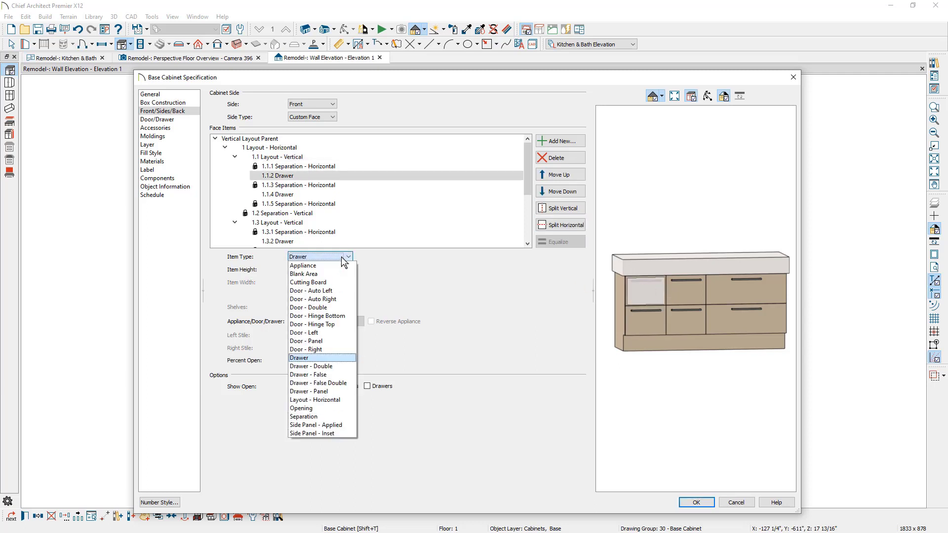
click(321, 408)
click(641, 325)
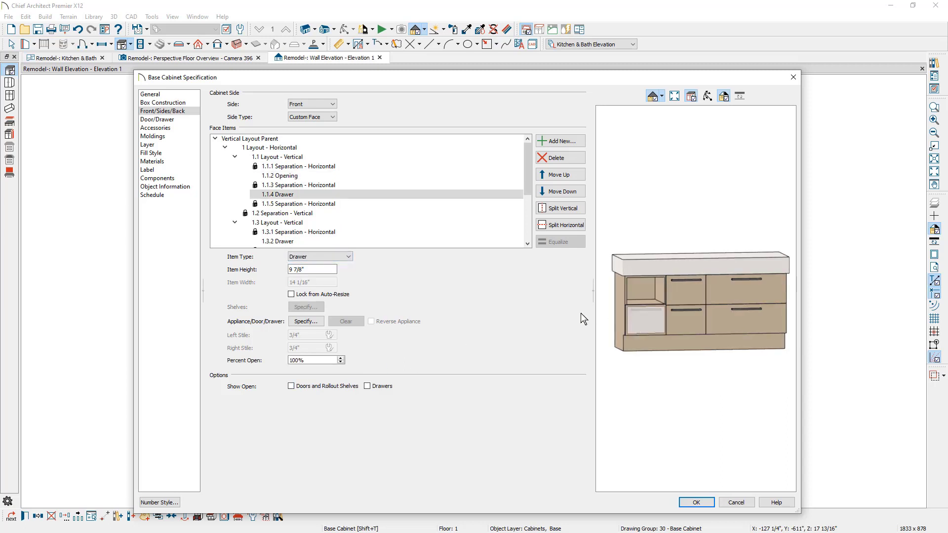
click(342, 257)
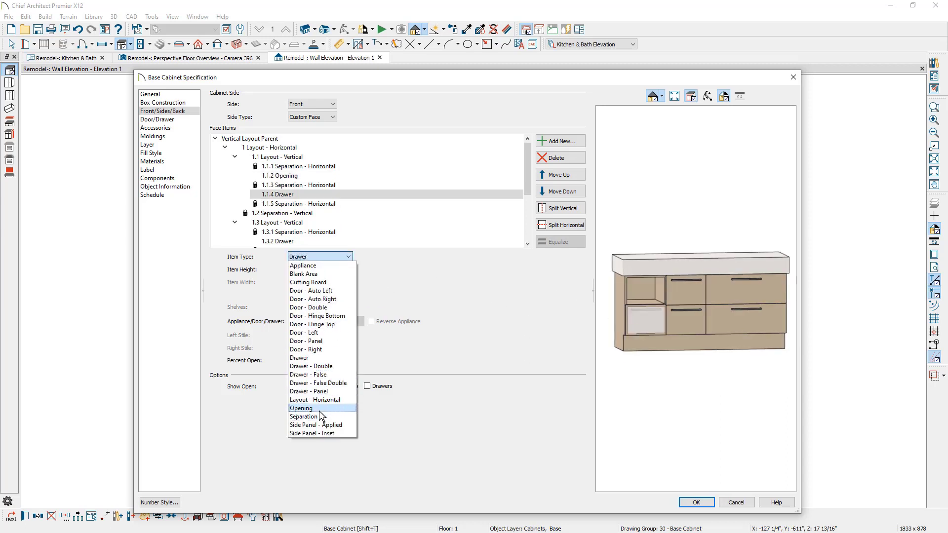
click(321, 412)
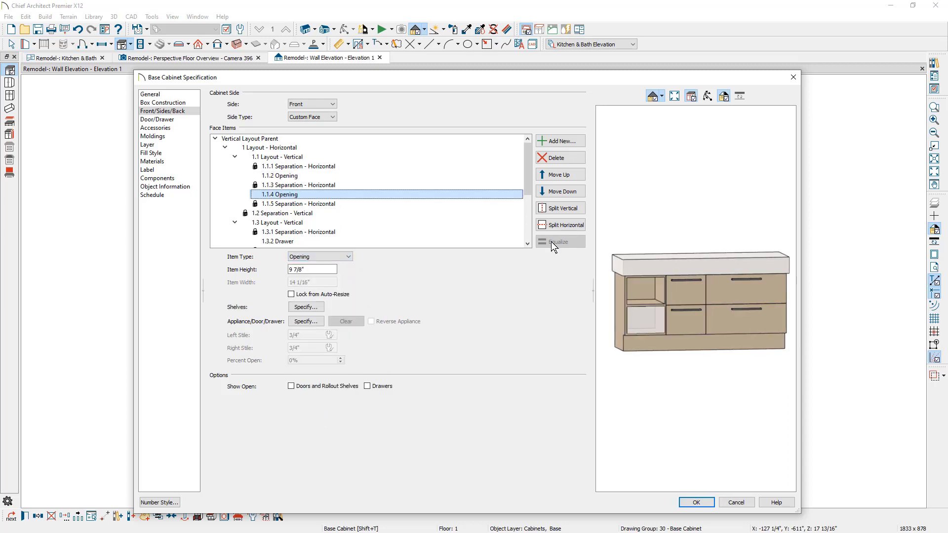
click(321, 148)
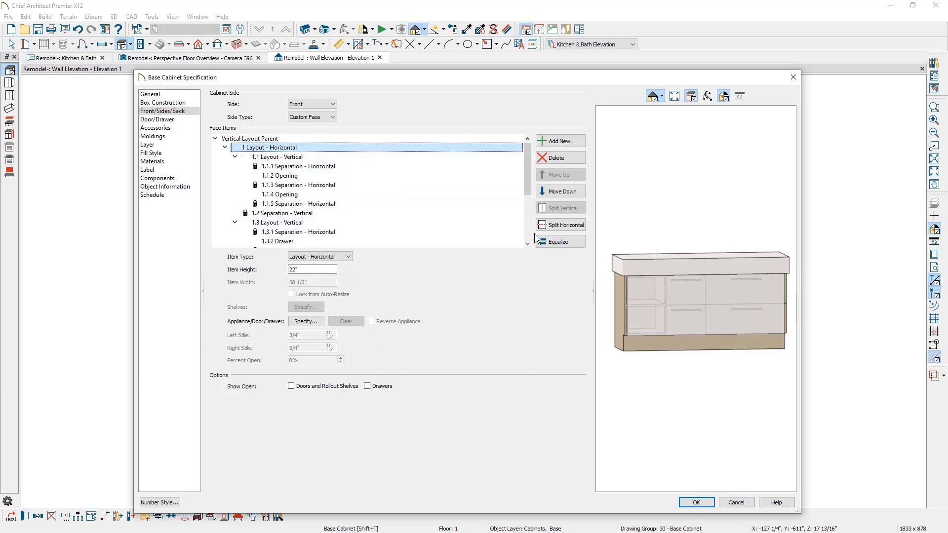
click(560, 244)
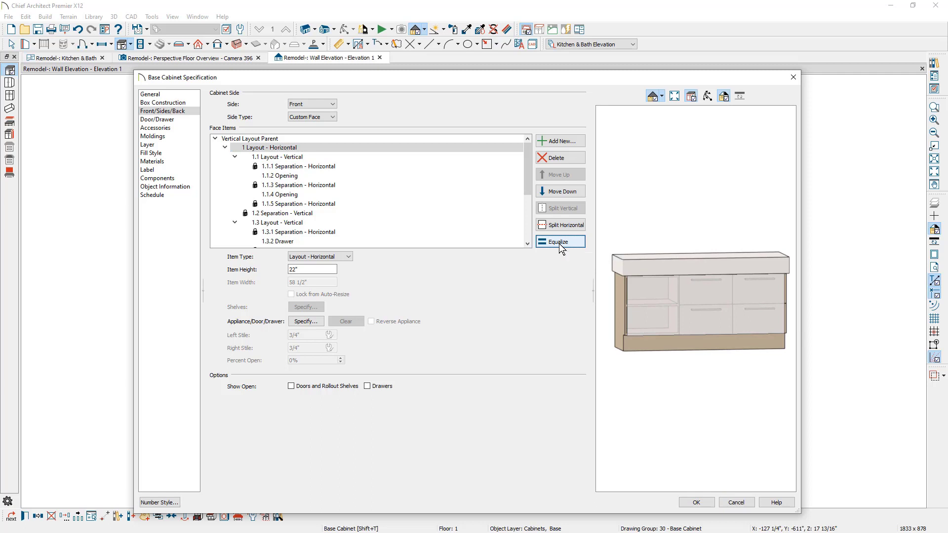
Step: Assign the Cabinet Foot from the user catalog's Bath folder as the cabinet's foot style
click(186, 129)
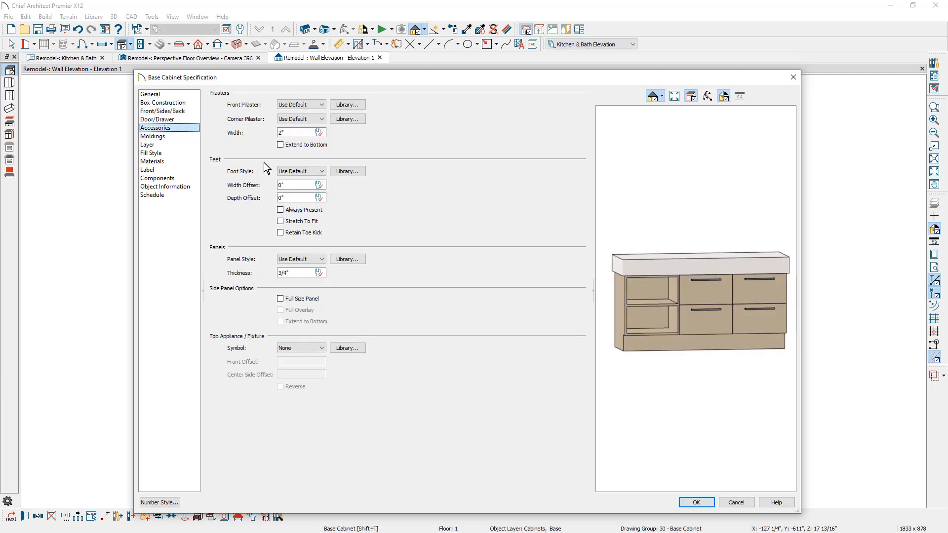
click(358, 173)
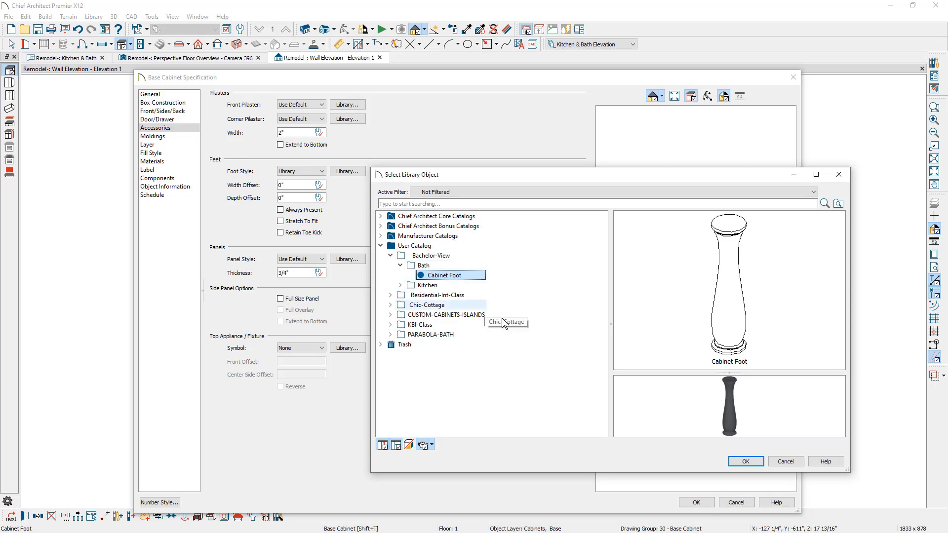
click(746, 462)
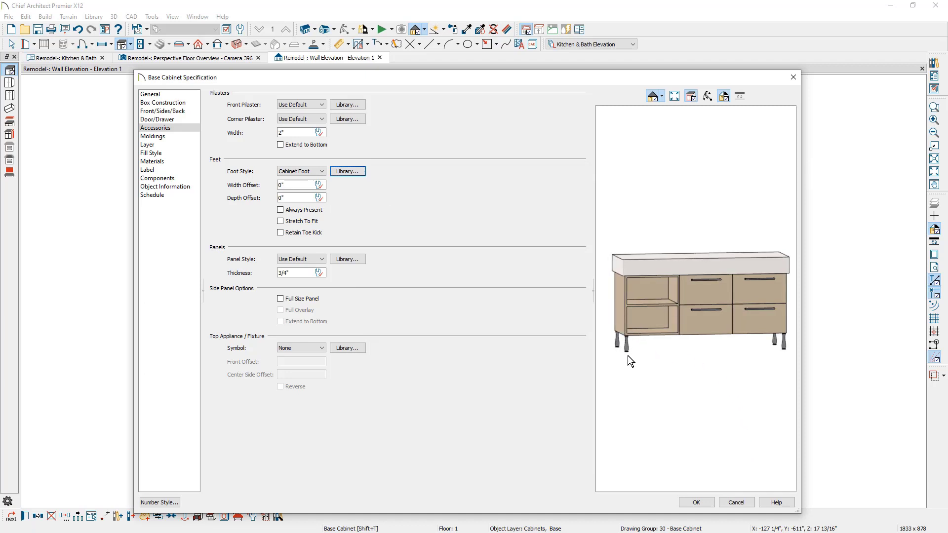
Step: Set the cabinet feet's width offset to -6" and depth offset to -3", and move the vanity against the adjoining side wall
click(312, 186)
key(BackSpace)
key(BackSpace)
text(-6)
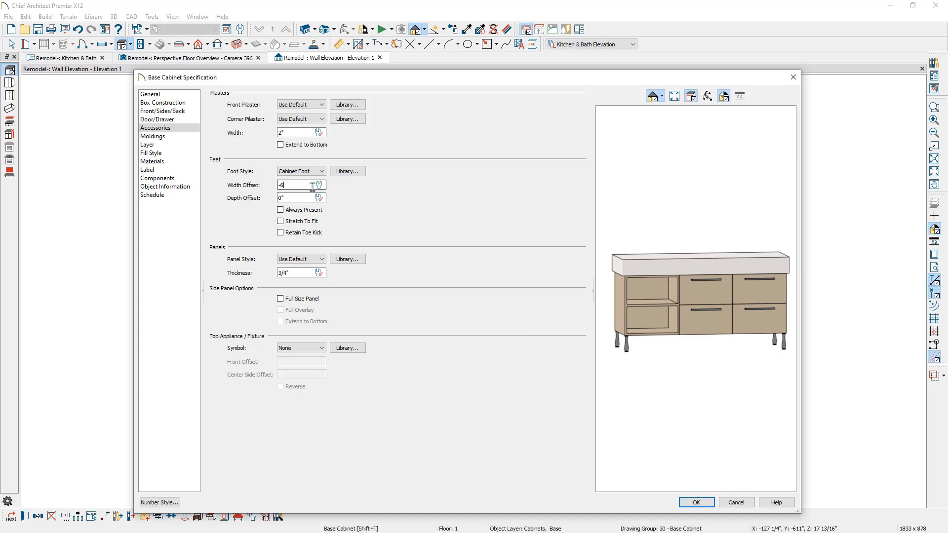
key(Tab)
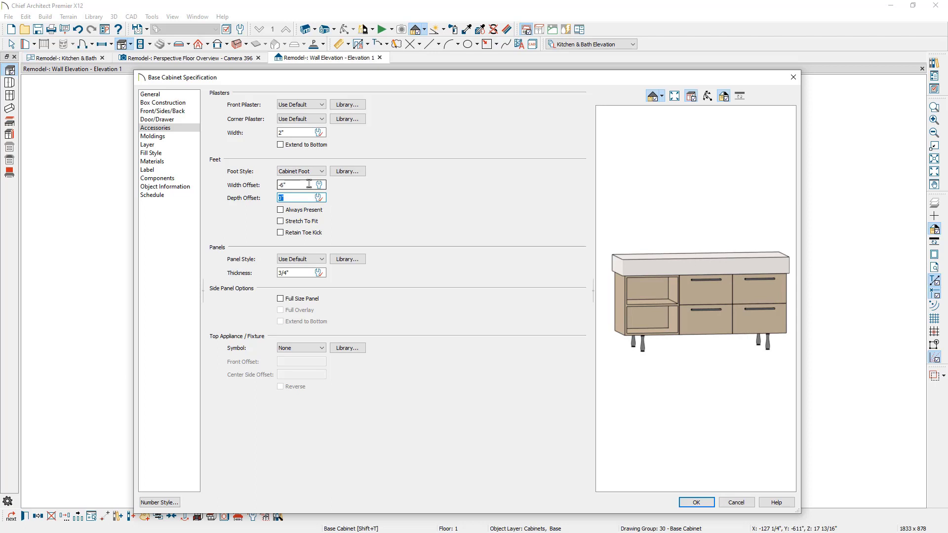
text(-3)
key(Tab)
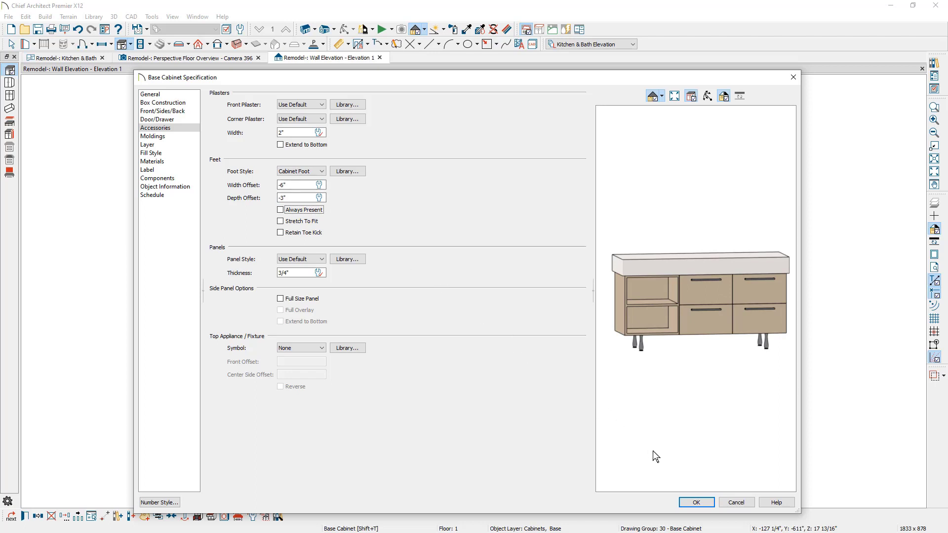
click(696, 503)
drag(464, 423, 342, 424)
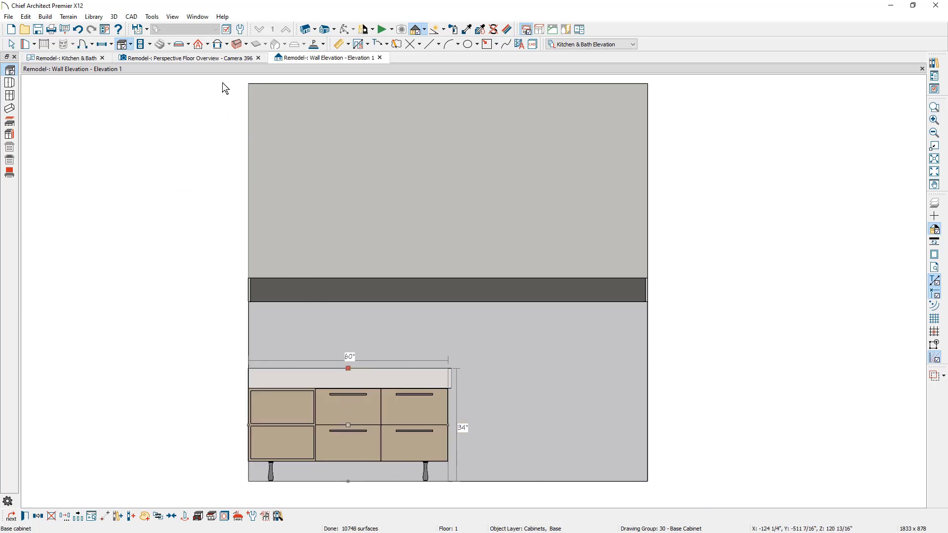
Step: Search the library for annicca and apply the Cambria Annicca material to the vanity countertop in the perspective floor overview
click(225, 60)
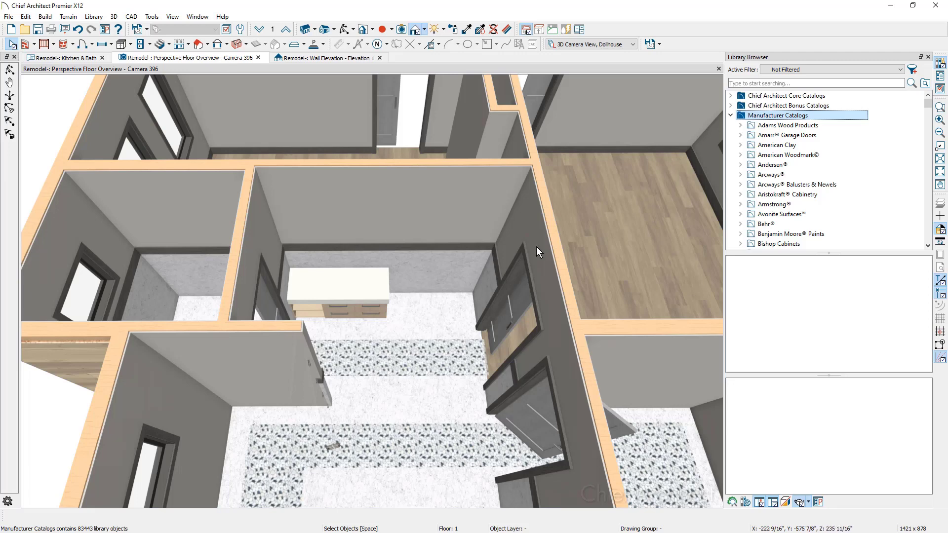
click(765, 82)
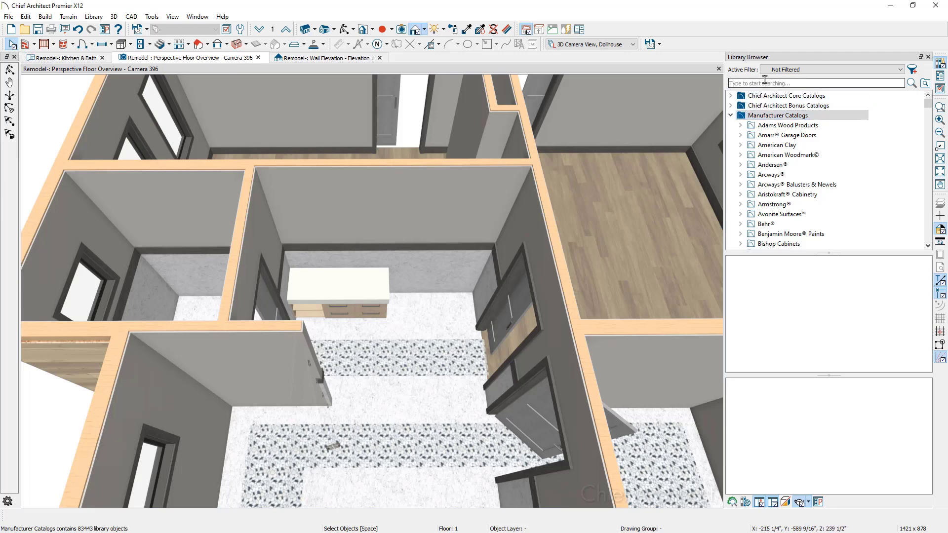
text(annicca)
key(Return)
click(763, 108)
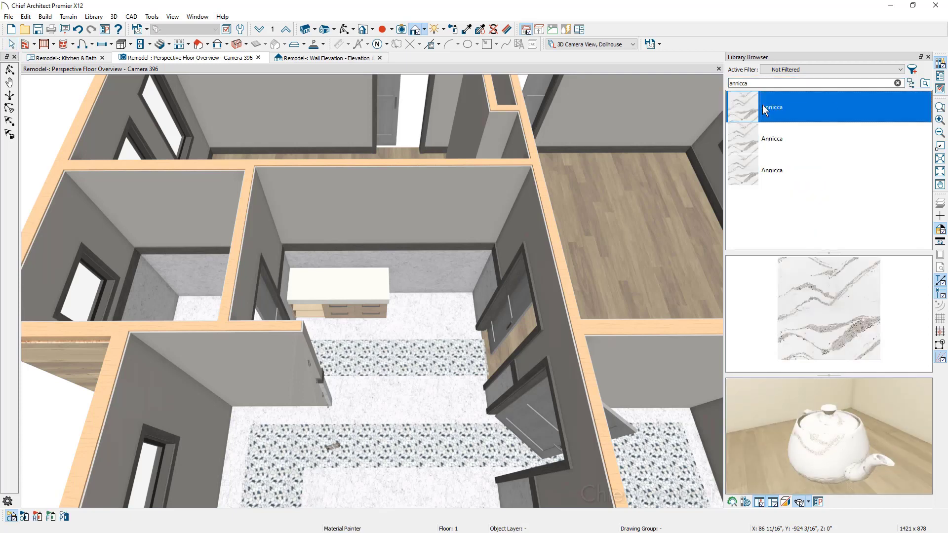
right_click(763, 107)
click(784, 114)
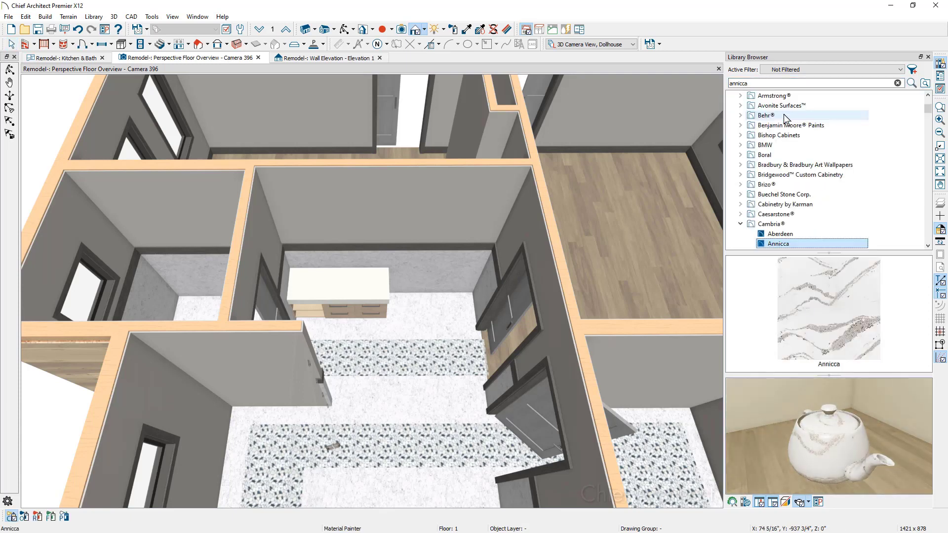
click(798, 320)
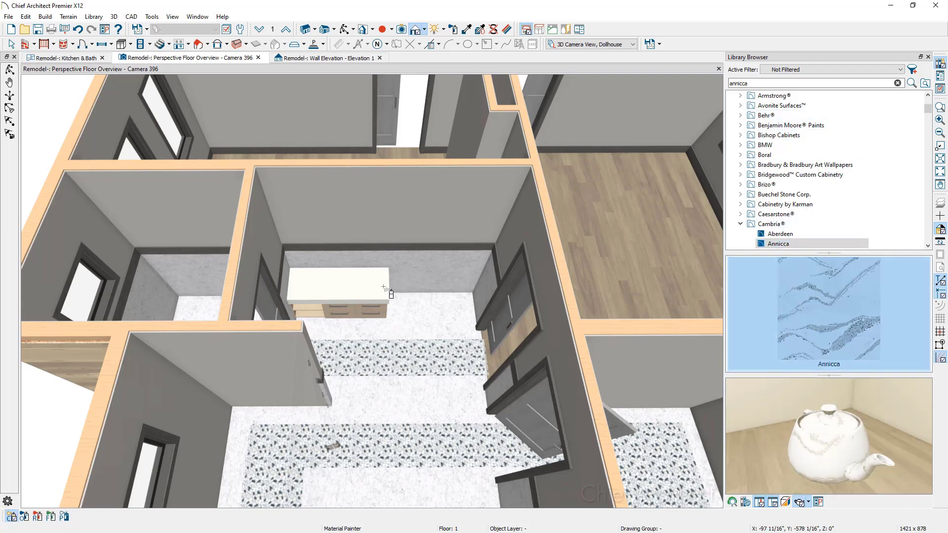
click(384, 287)
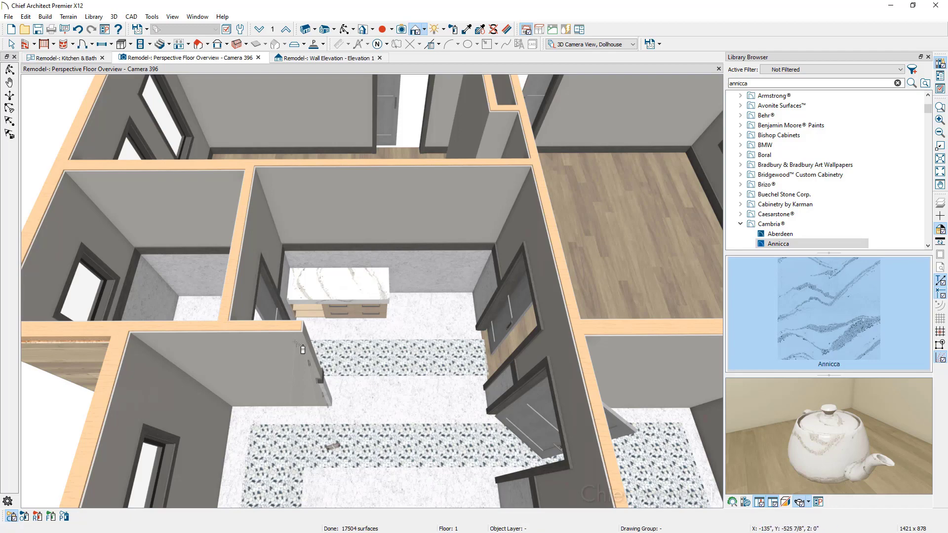
Step: Paint the Annicca material onto the bath partition wall beside the door and the long wall by the L-shaped pebble floor region
click(265, 357)
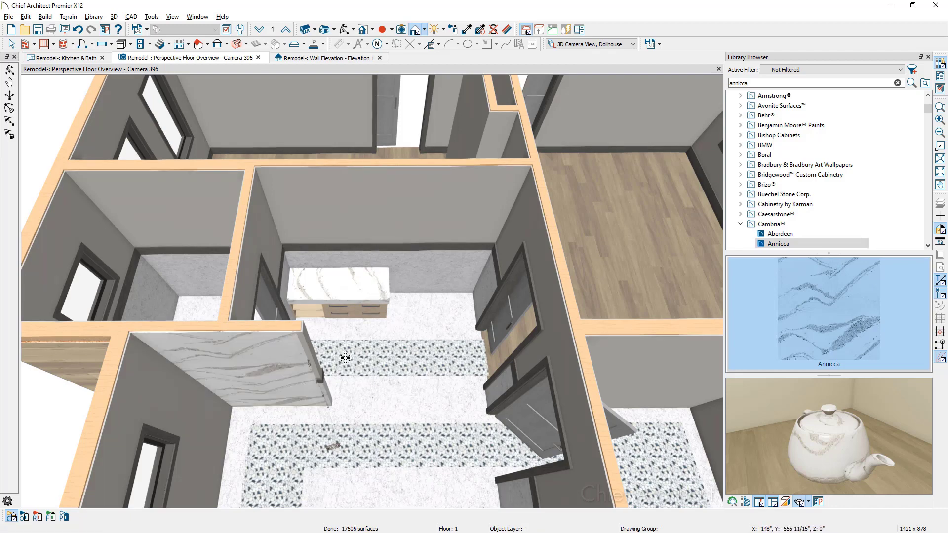
middle_drag(348, 360, 233, 366)
click(45, 304)
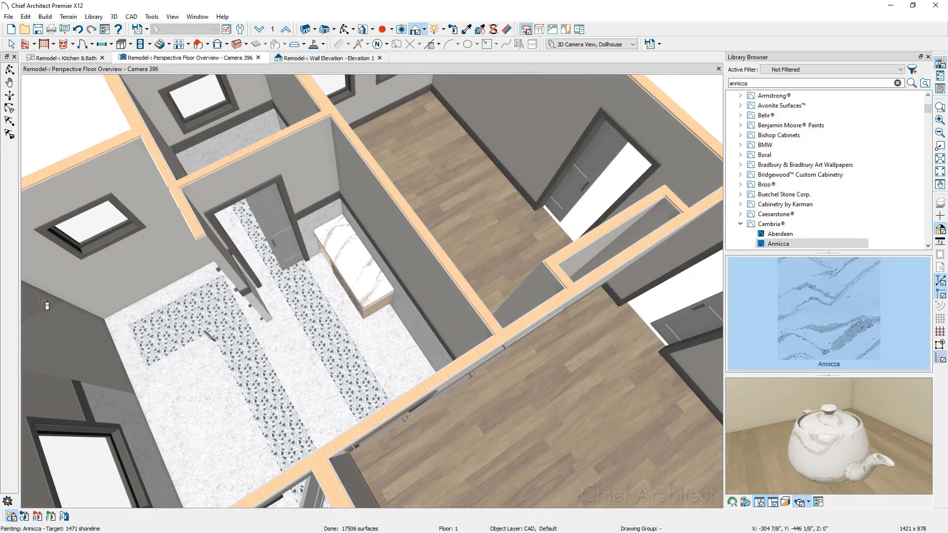
Step: Pick up the Rosedale material from the bath floor and apply it to the wall with the small window
click(467, 29)
click(210, 339)
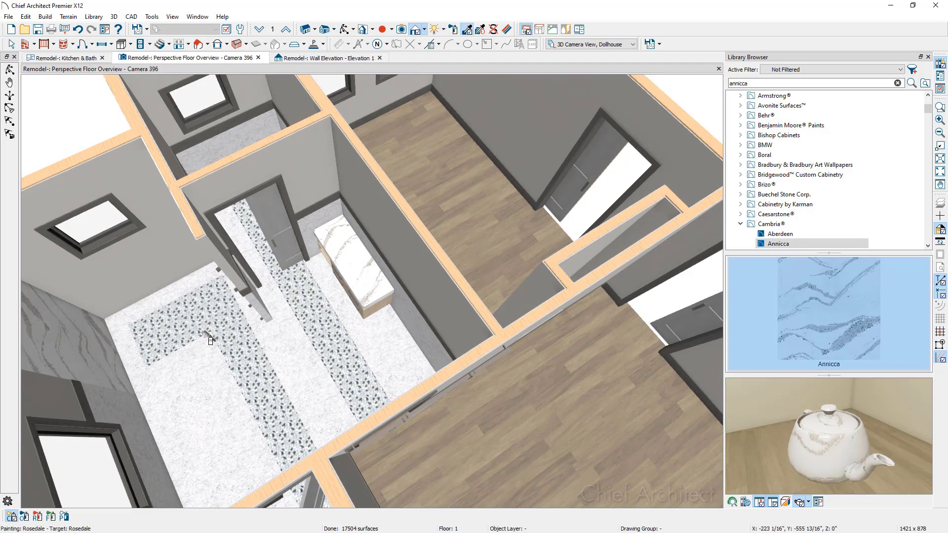
click(135, 199)
Step: Open the Bath folder under Bachelor-View in the user catalog of the library
middle_drag(212, 345, 375, 284)
scroll(385, 275, up, 3)
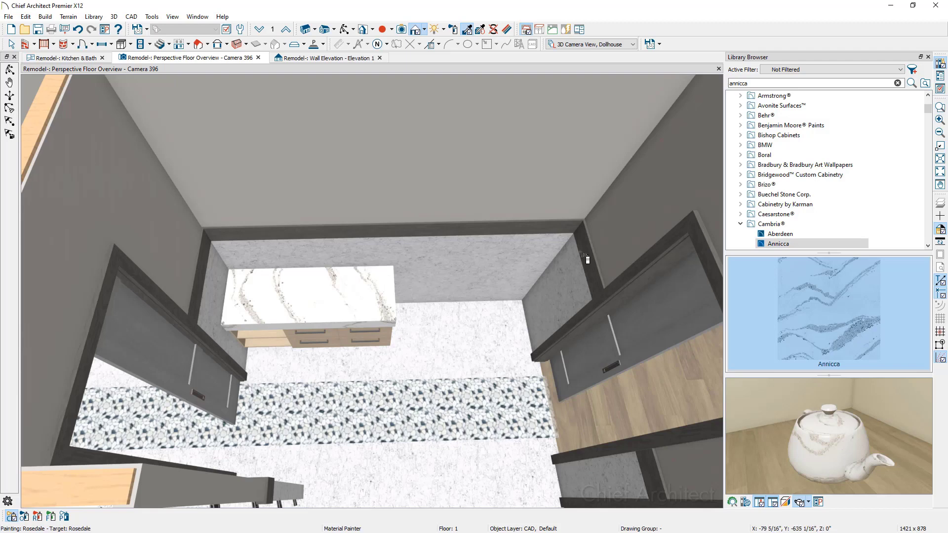
scroll(931, 106, up, 3)
scroll(931, 106, up, 1)
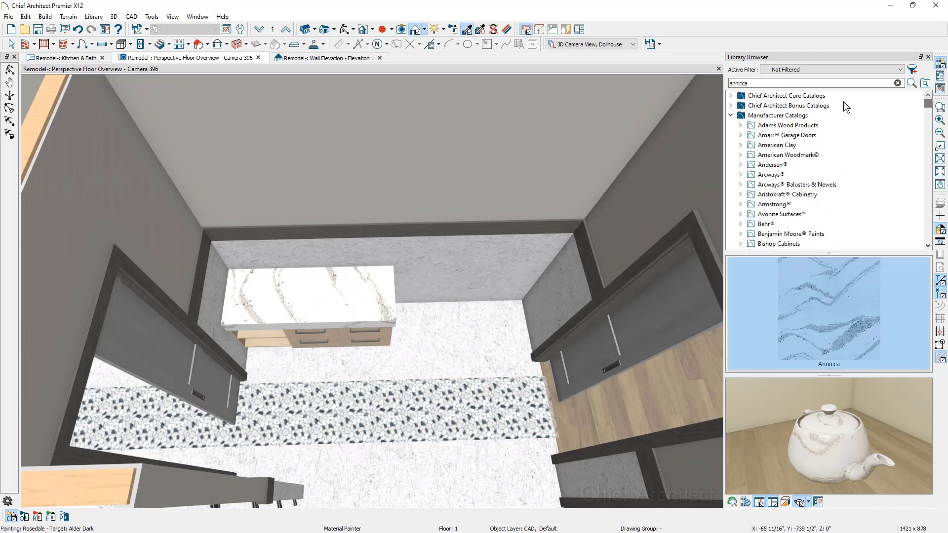
click(731, 116)
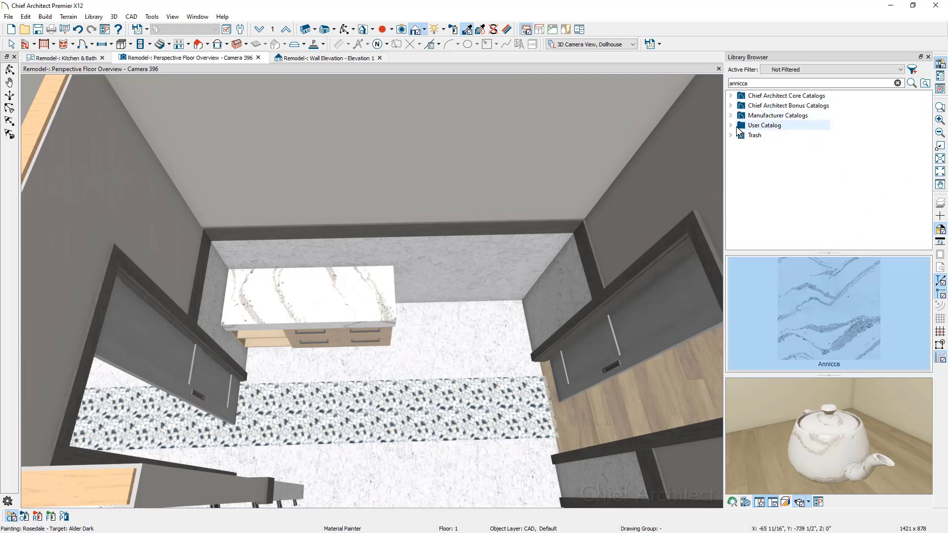
click(732, 125)
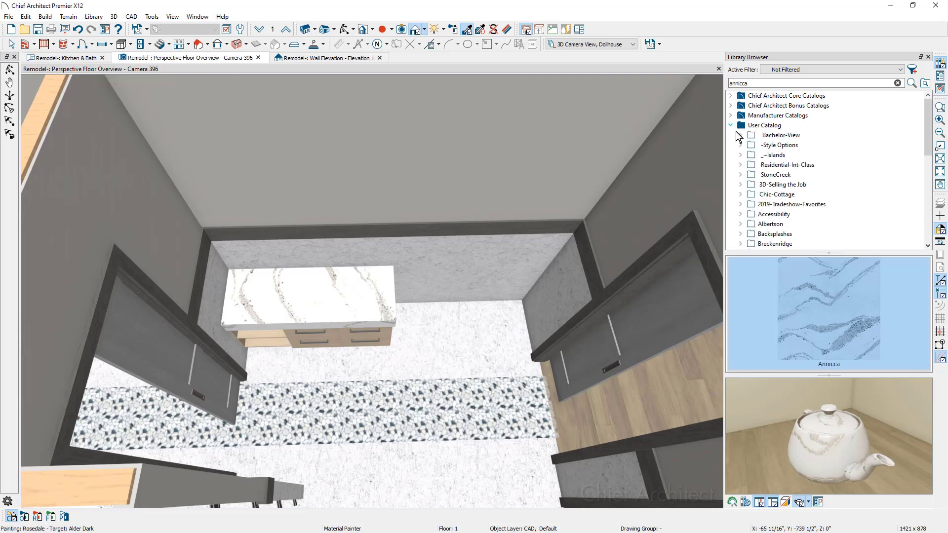
click(741, 135)
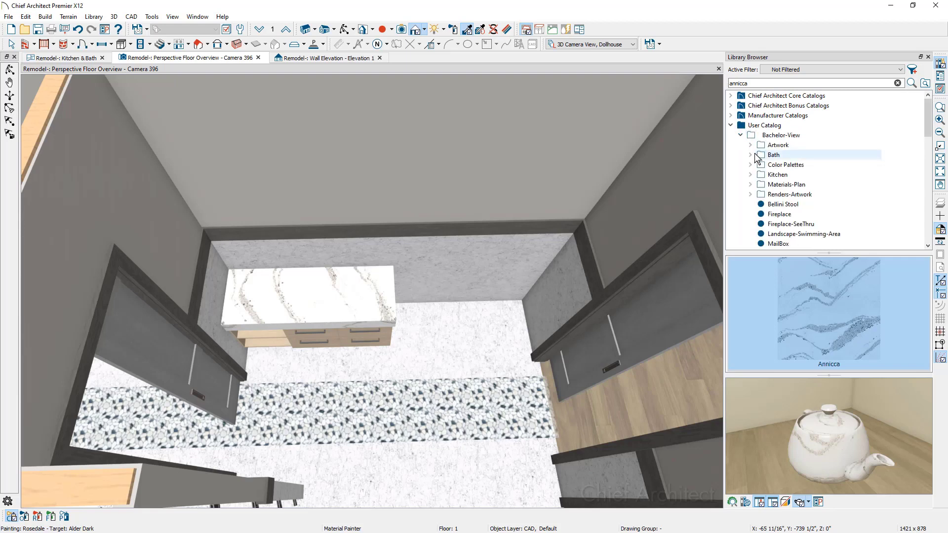
double_click(773, 156)
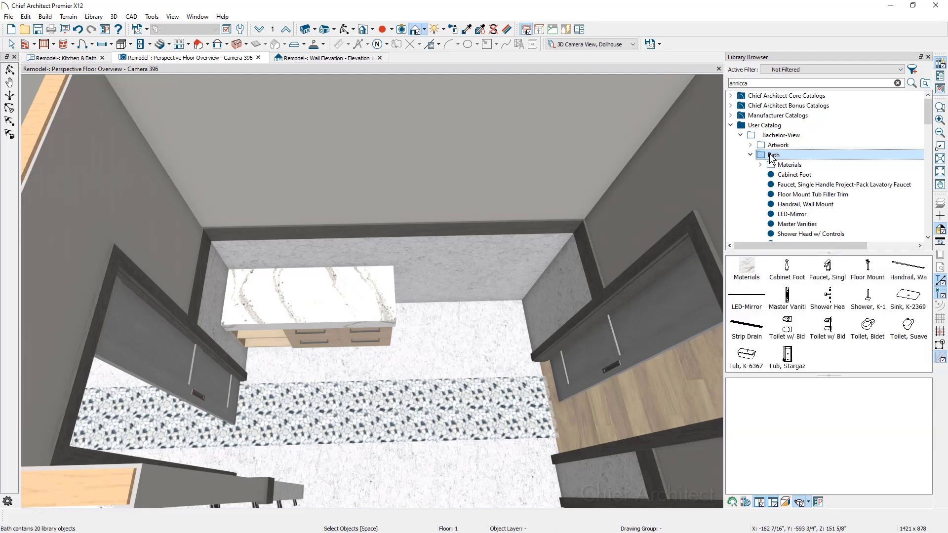
Step: Place the K-2369 sink in the vanity countertop, accepting false fronts for the top drawers, and switch the camera to Vector View
click(903, 305)
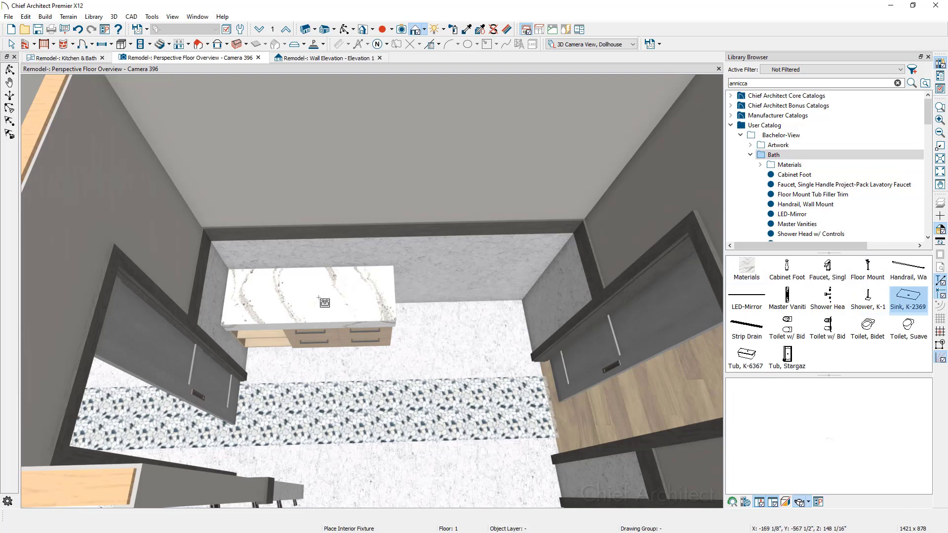
click(308, 301)
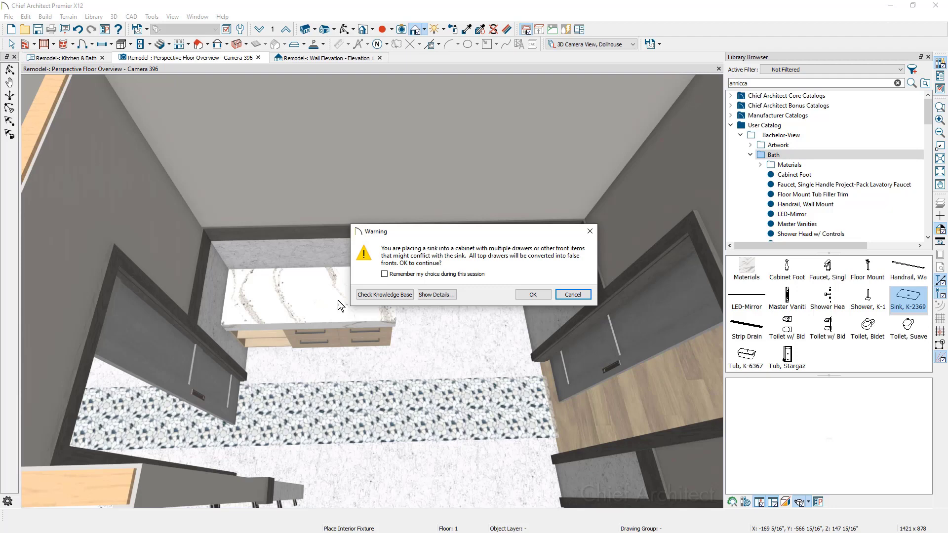
click(519, 295)
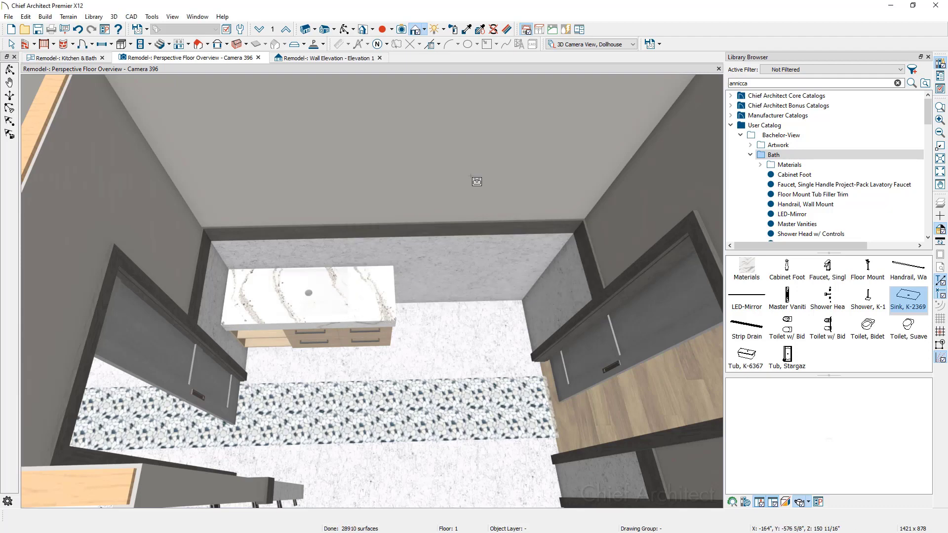
click(424, 31)
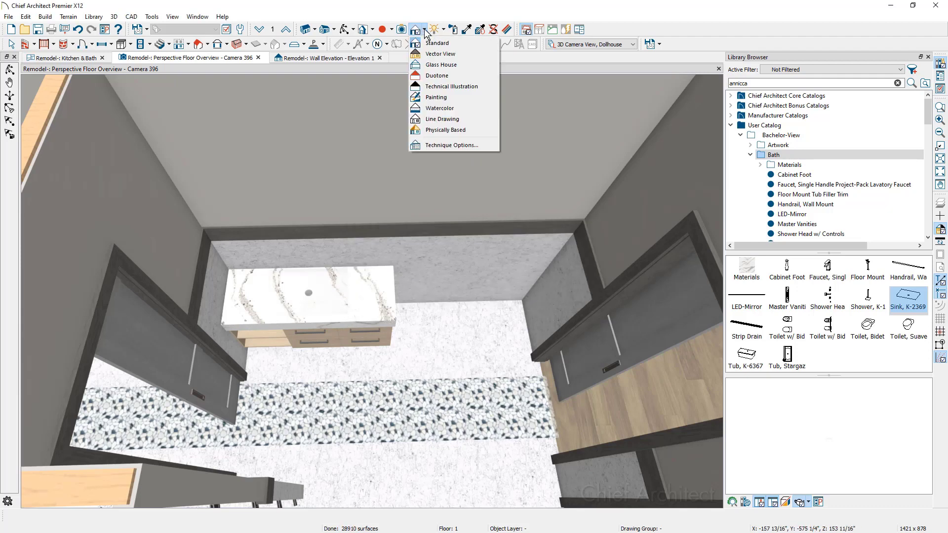
click(441, 54)
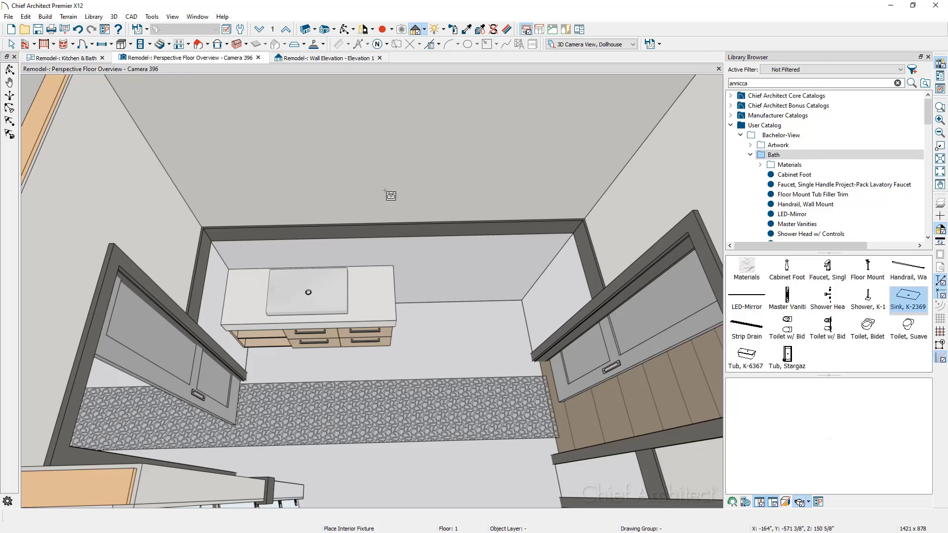
Step: Move the sink about 1 1/2" toward the front of the vanity in the Kitchen & Bath plan
click(76, 60)
scroll(398, 202, up, 4)
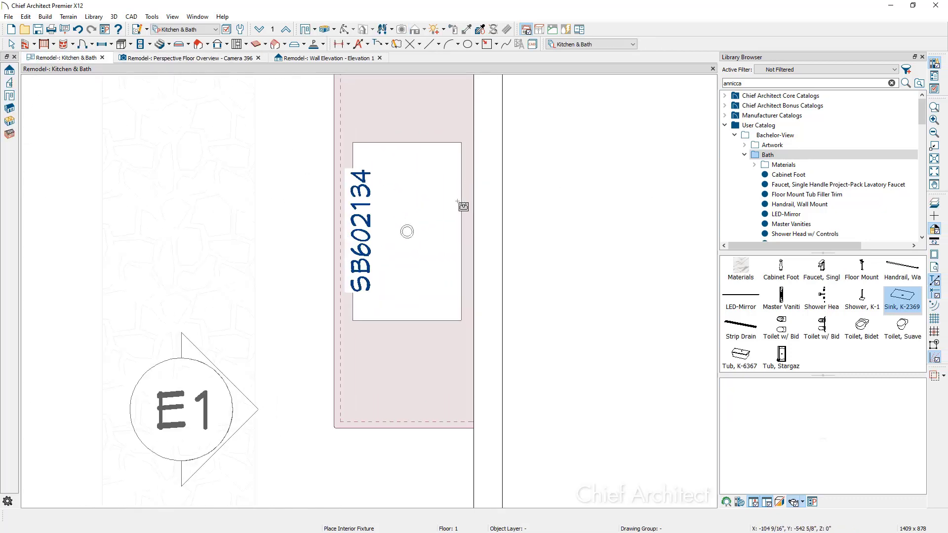
click(433, 230)
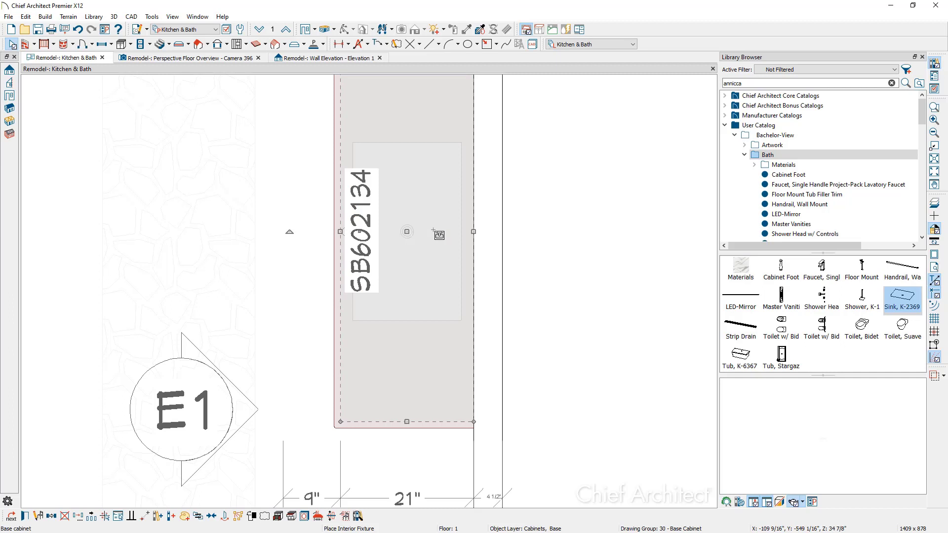
click(434, 230)
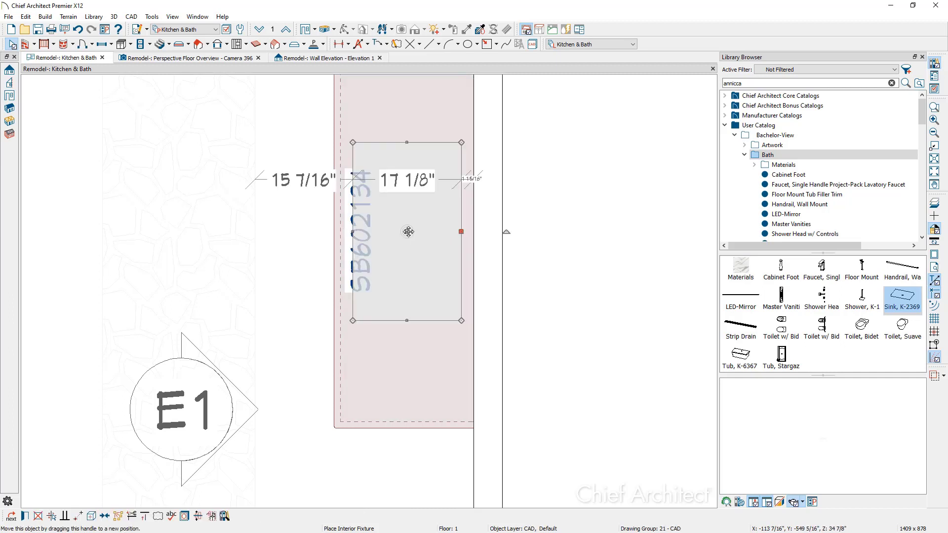
drag(407, 231, 398, 226)
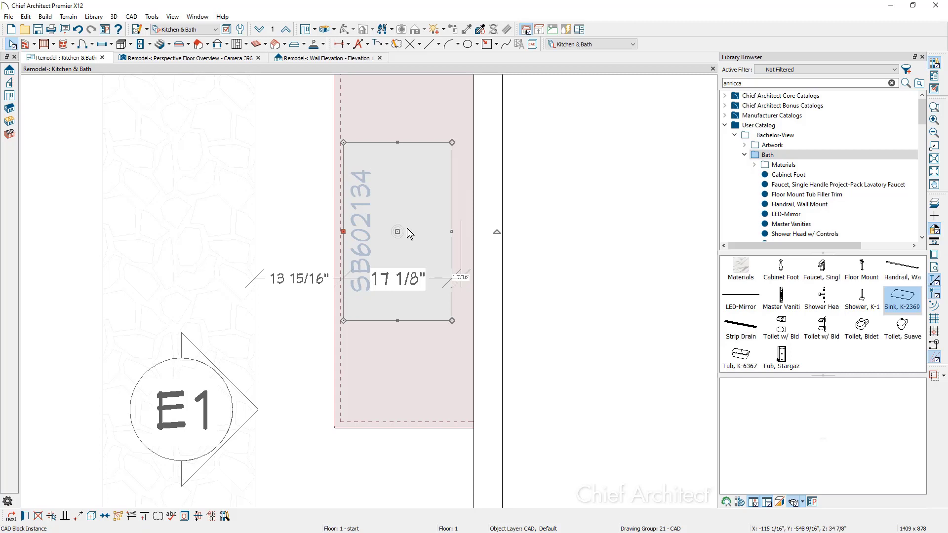
Step: Place the single handle lavatory faucet behind the sink, about 1 7/8" off the wall, and center it on the vanity cabinet
click(823, 269)
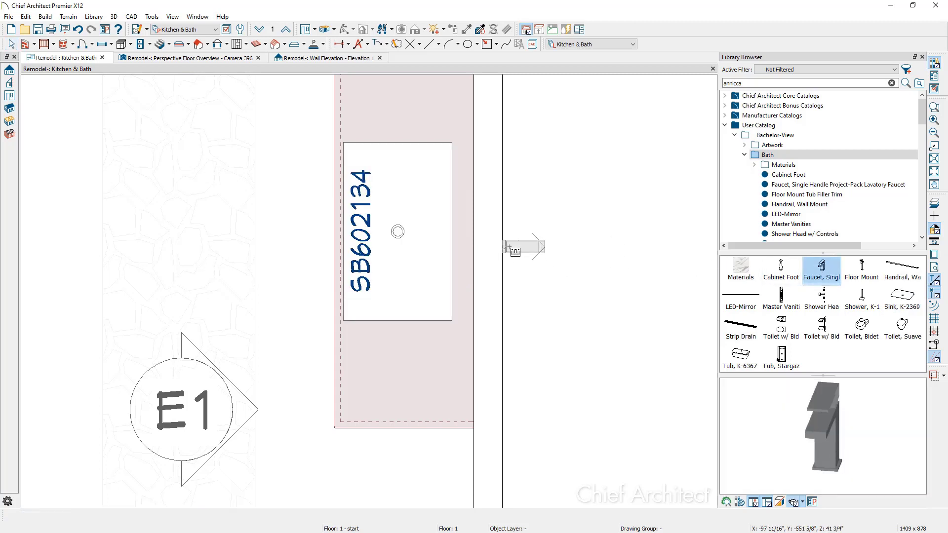
click(466, 230)
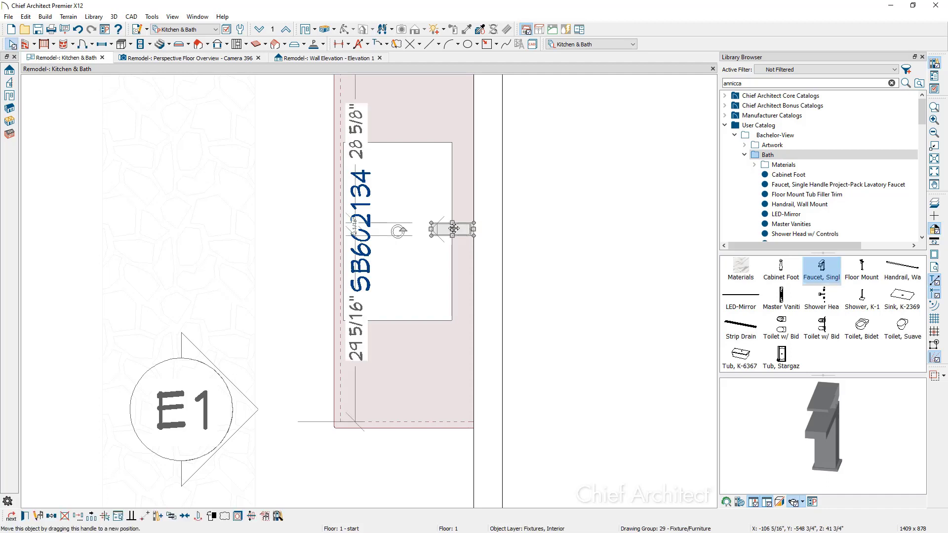
drag(452, 230, 440, 230)
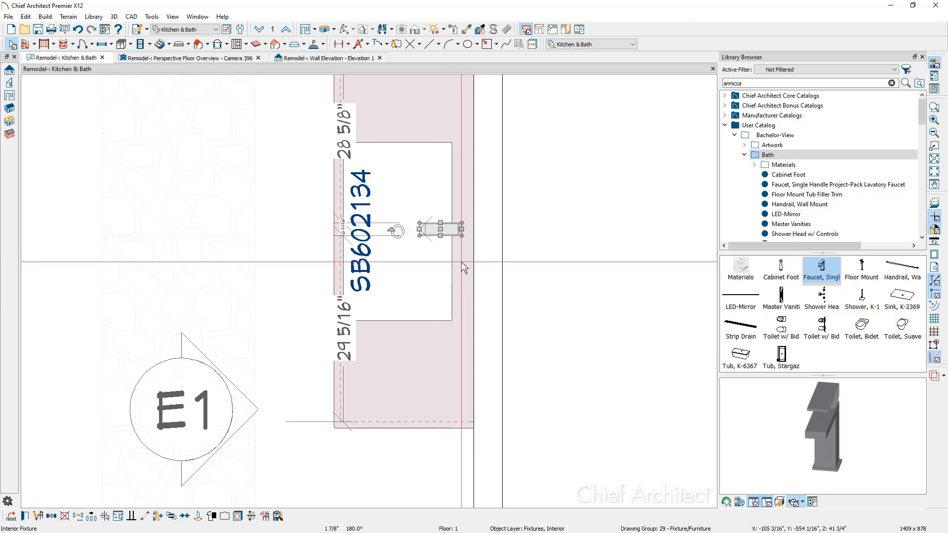
click(186, 517)
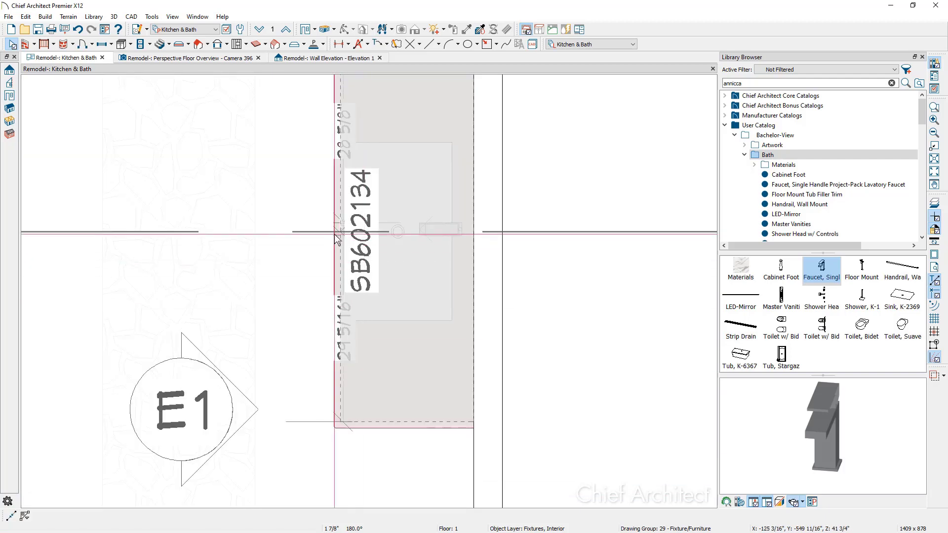
click(337, 237)
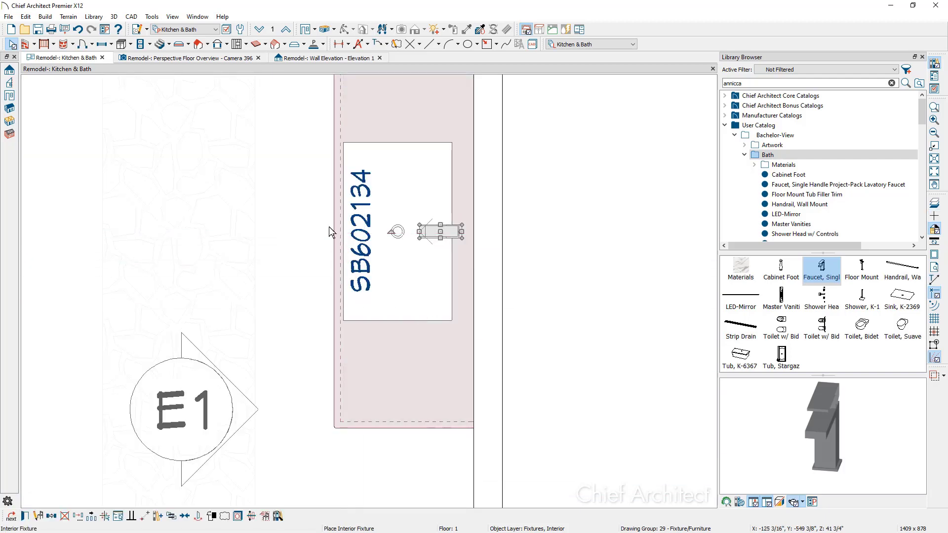
Step: Place the LED-Mirror from the library on the wall above the vanity in the Perspective Floor Overview
click(228, 60)
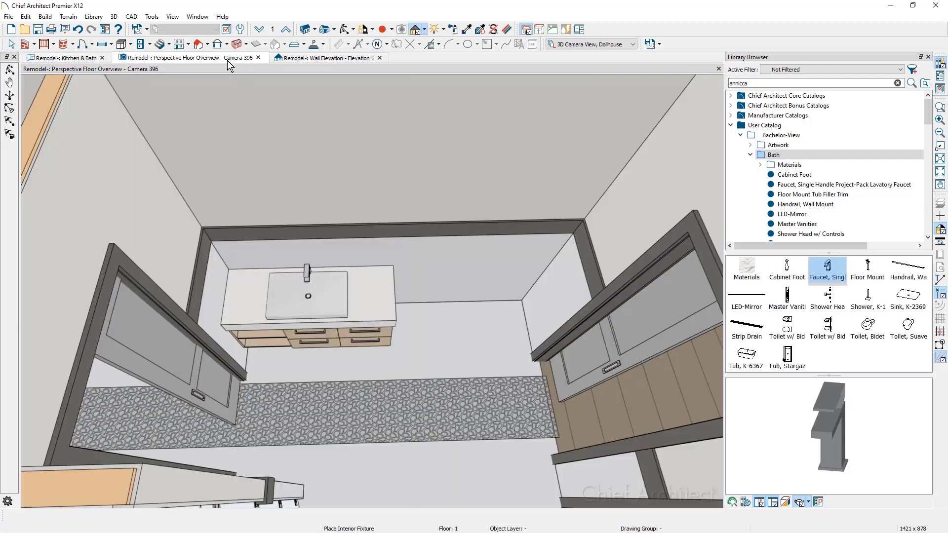
click(746, 298)
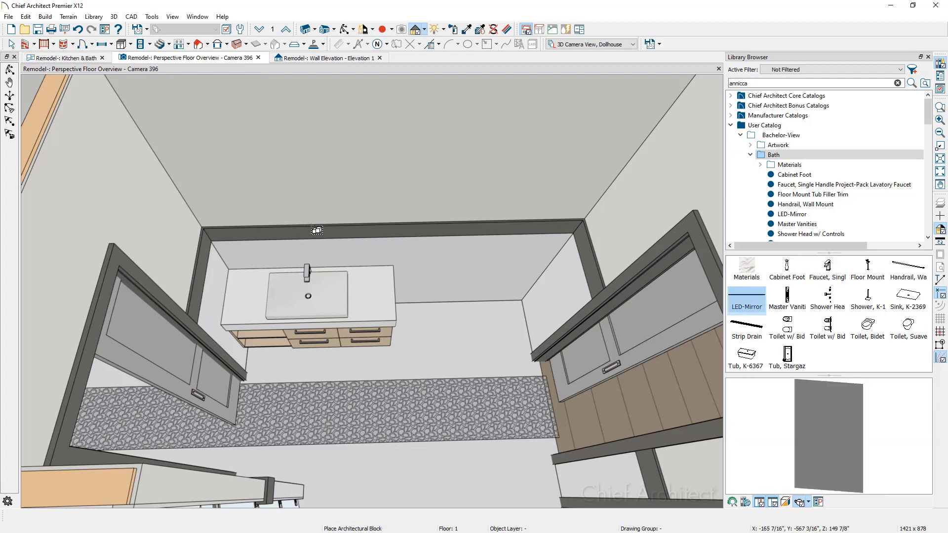
click(317, 230)
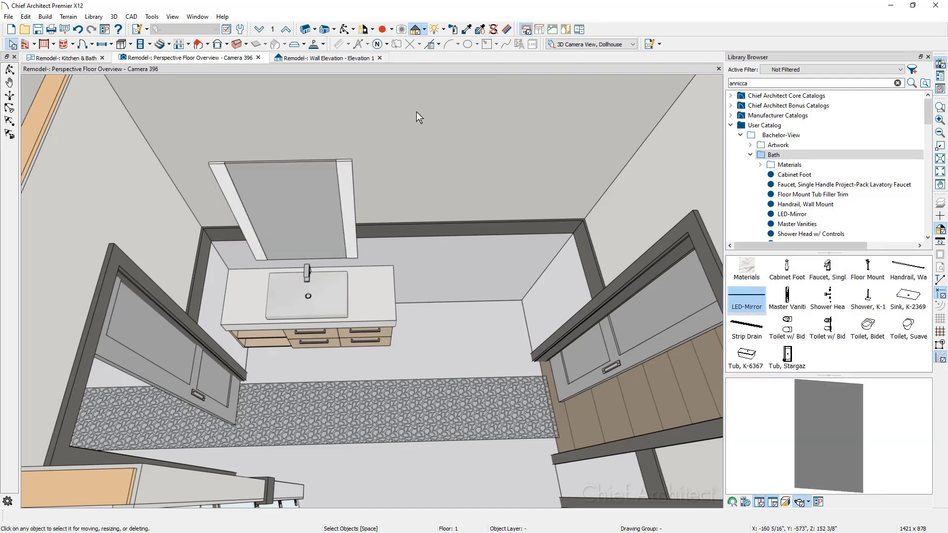
Step: Paint the vanity cabinet with the door's Maple - Blonde - Stained Grey material and switch the camera to a textured rendering
click(467, 29)
click(173, 349)
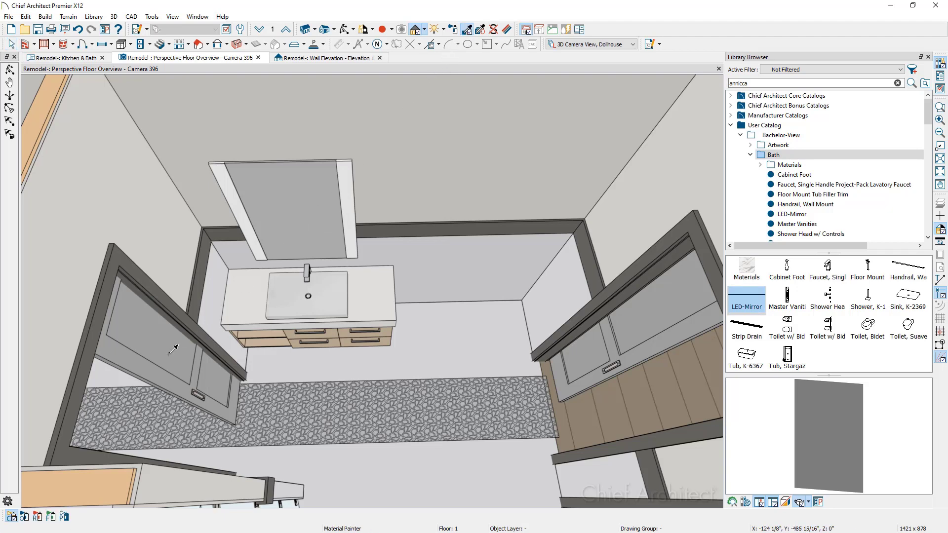
click(25, 516)
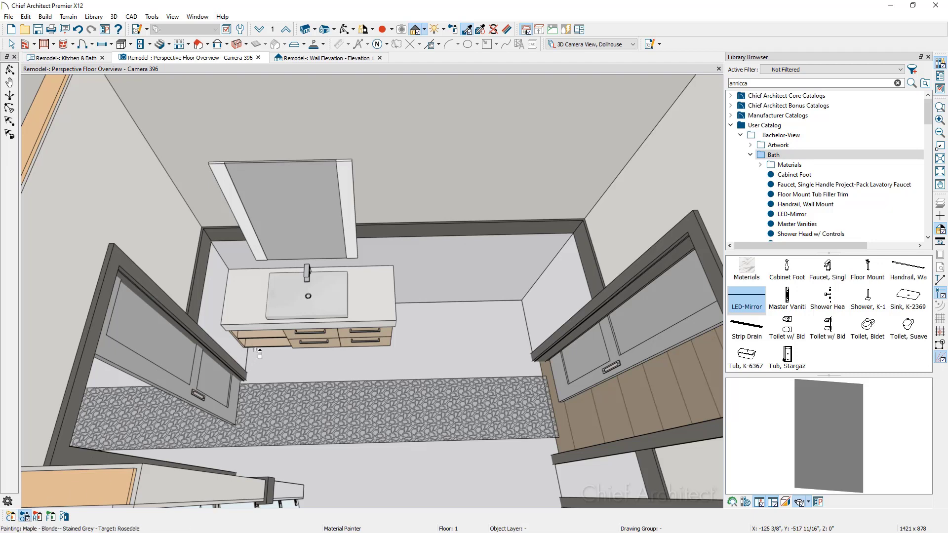
click(271, 340)
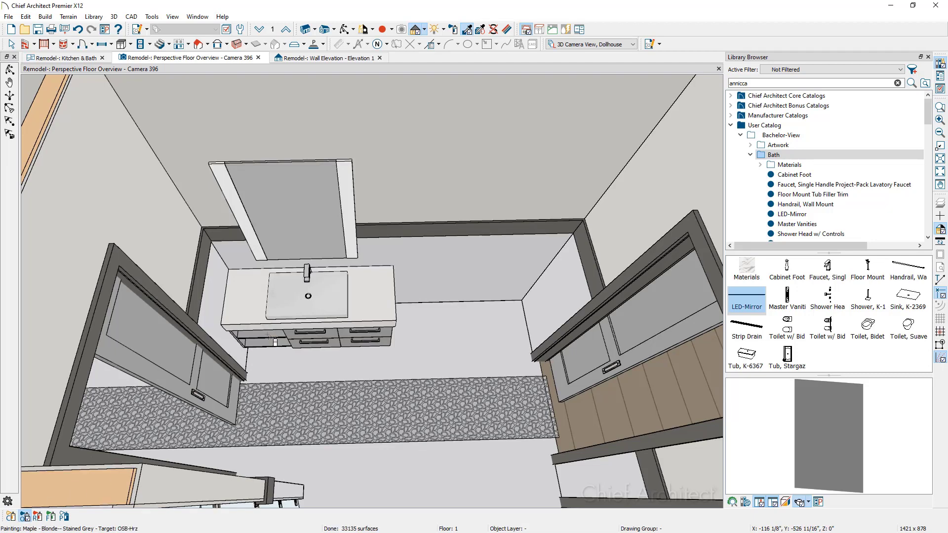
click(424, 30)
click(428, 45)
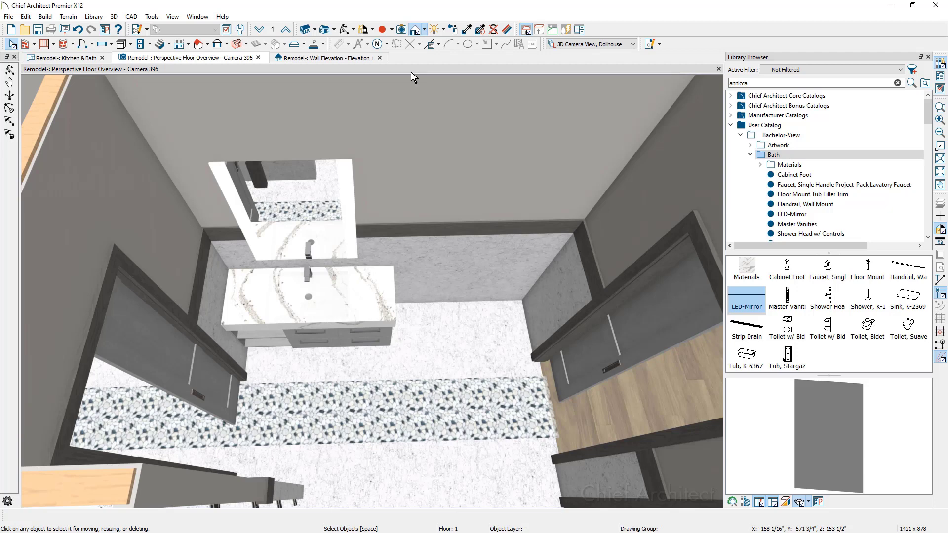
Step: Make a reflected copy of the LED mirror, faucet and vanity cabinet together to form a double vanity along the wall
click(330, 179)
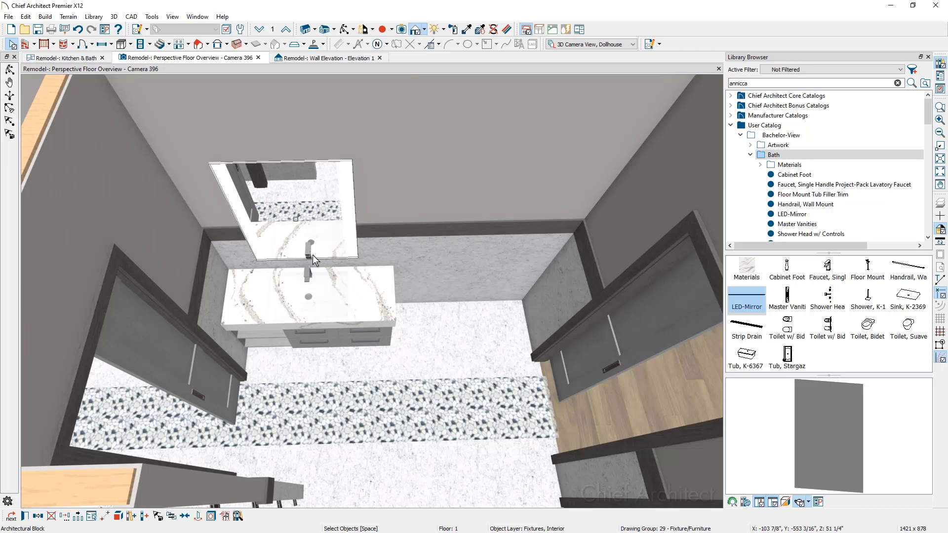
shift+click(307, 274)
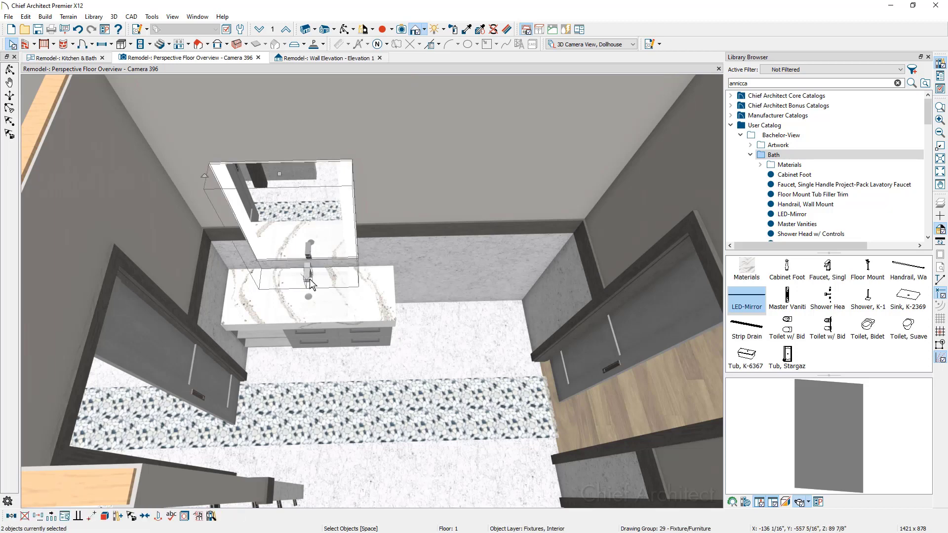
shift+click(324, 309)
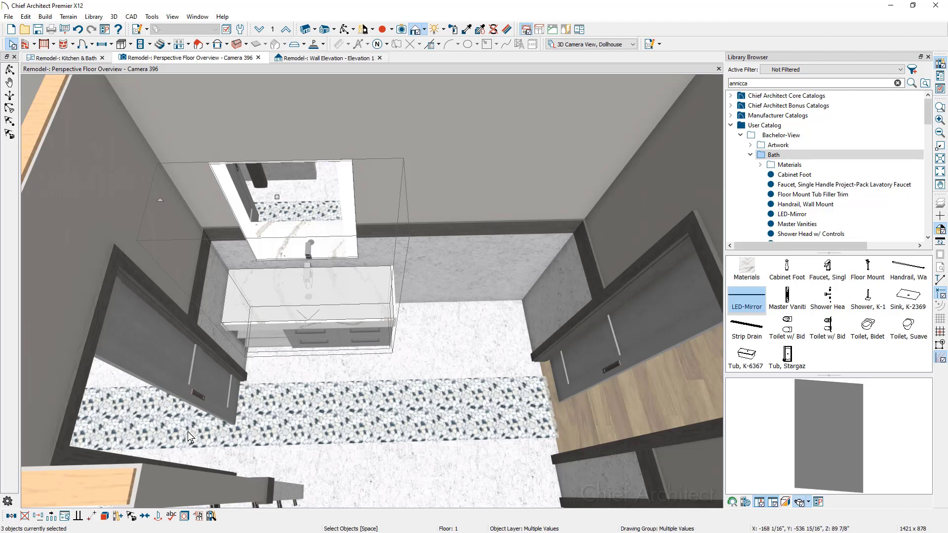
click(10, 518)
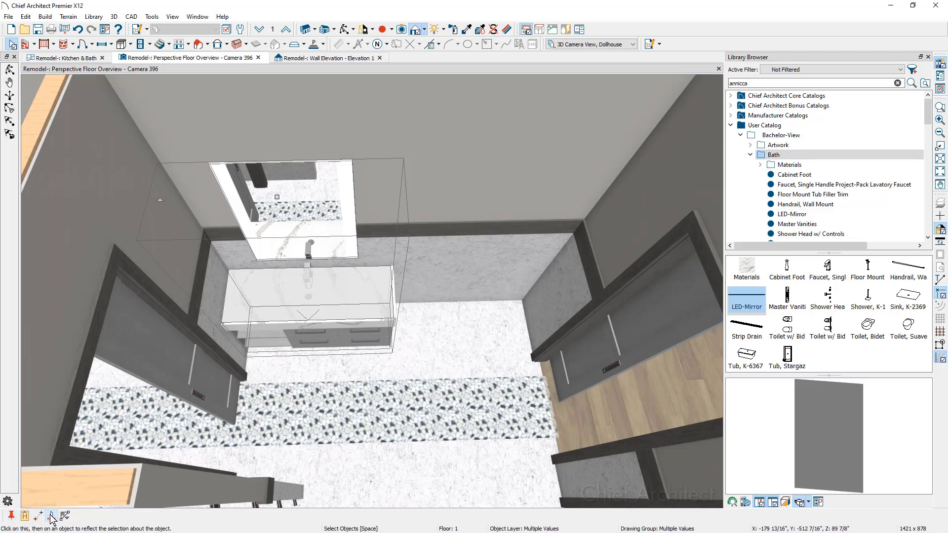
click(51, 518)
click(316, 343)
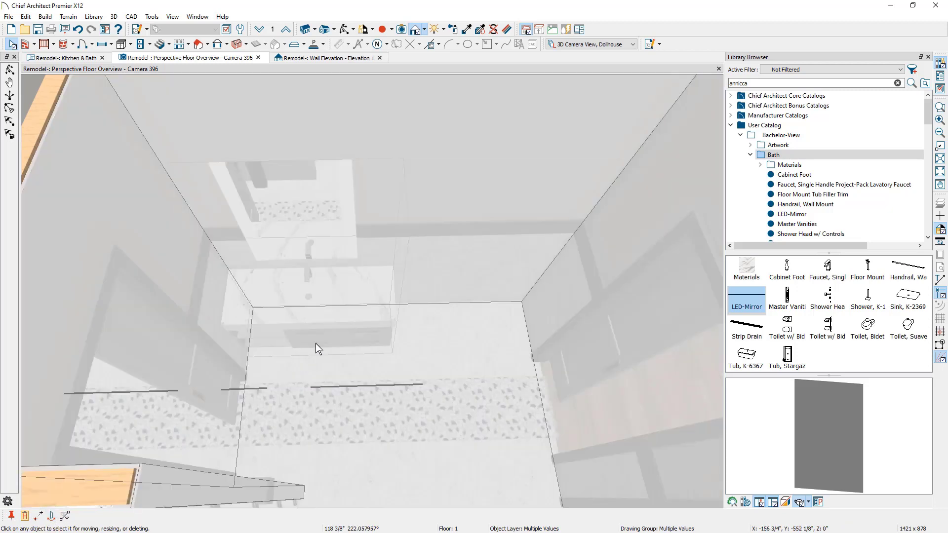
drag(354, 328, 378, 359)
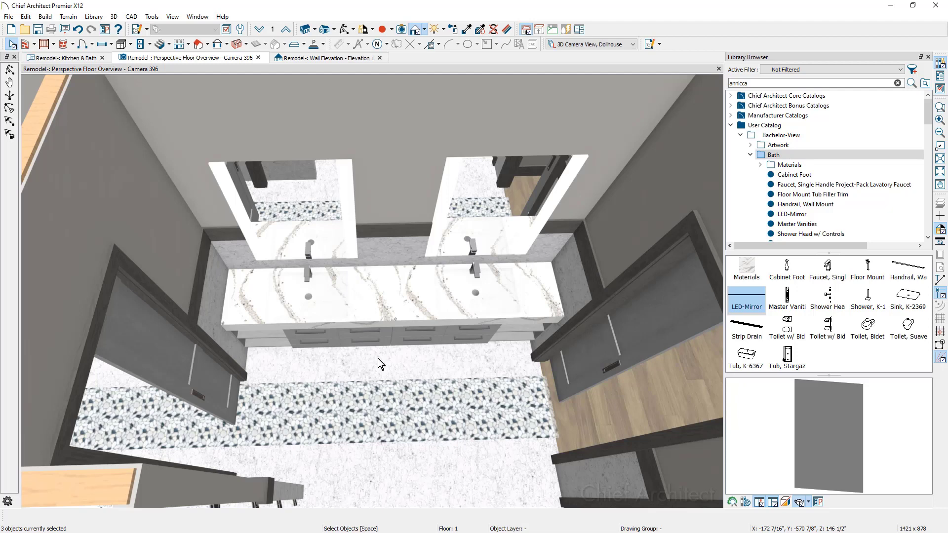
Step: Add NKBA Auto Elevation Dimensions to the vanity wall in the Elevation 1 view
click(371, 59)
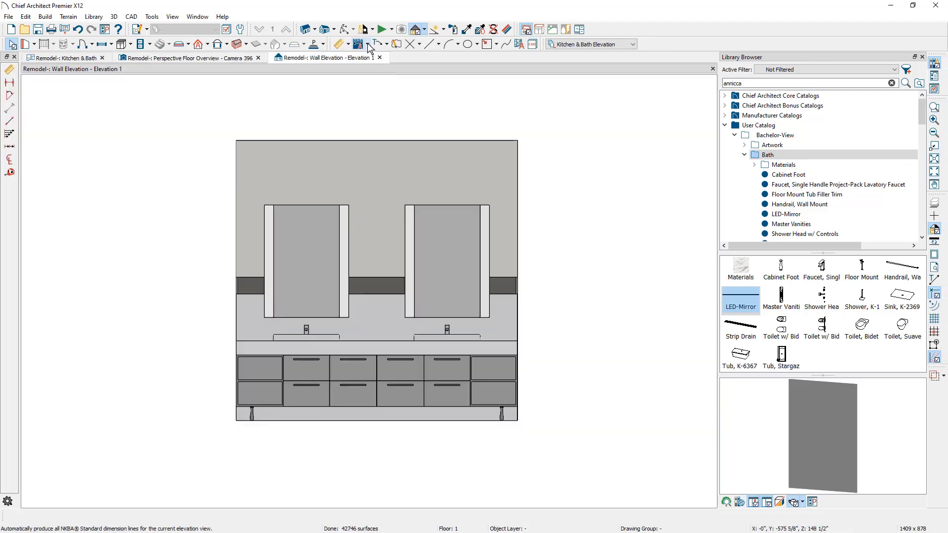
click(367, 44)
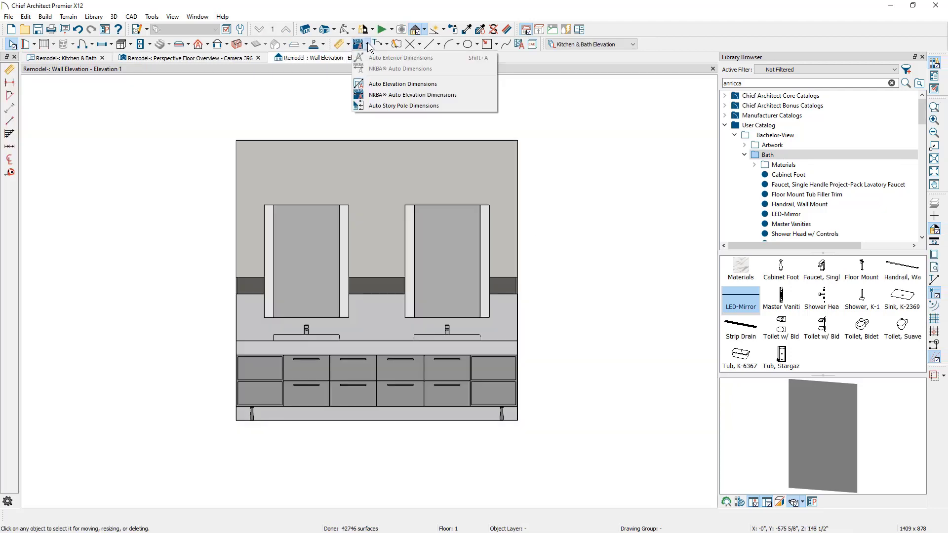
click(466, 96)
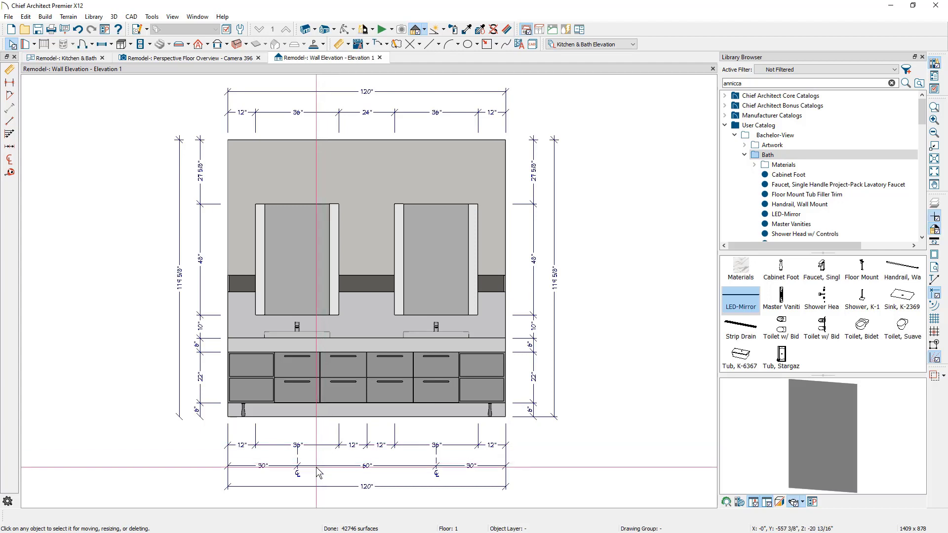
Step: Extend both sink centerline extension lines up to the lower drawers, and adjust the cabinet-width dimension line beneath the vanity
click(298, 465)
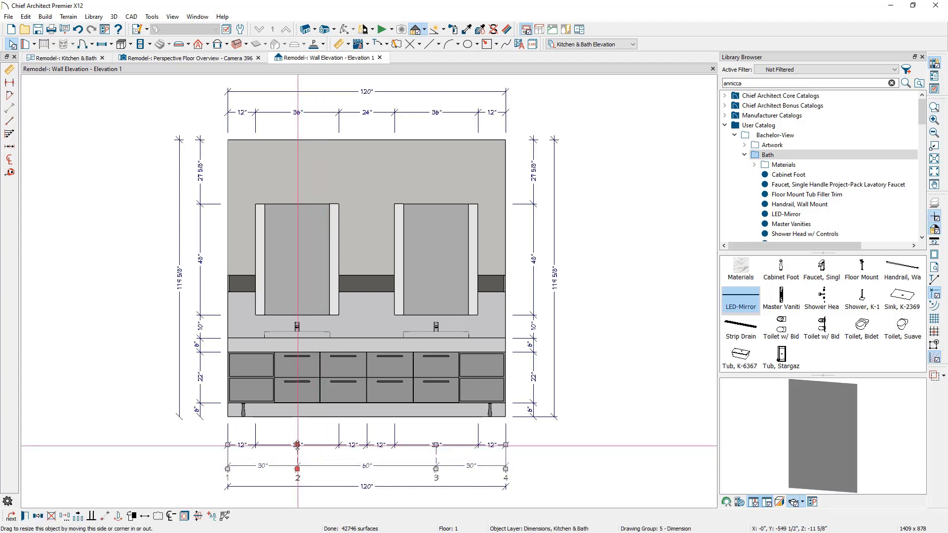
drag(298, 460, 296, 393)
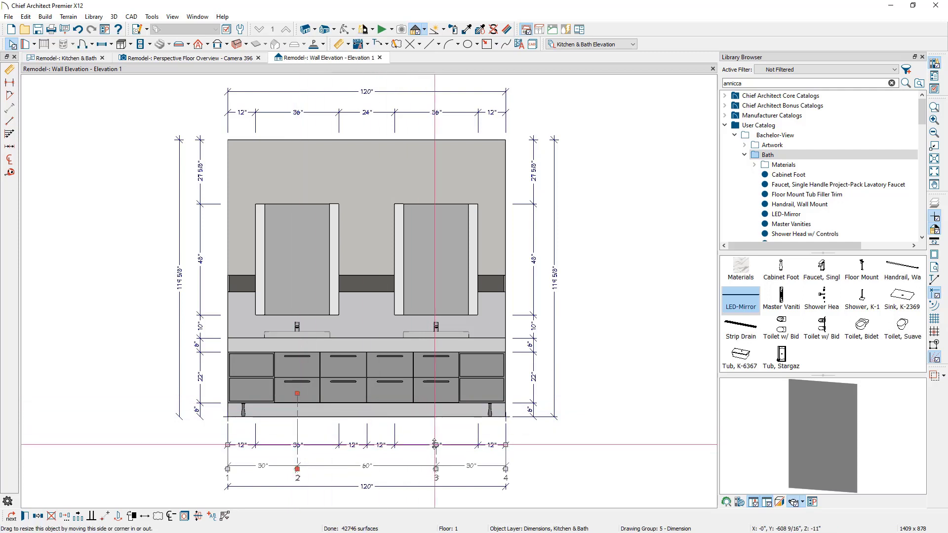
click(433, 393)
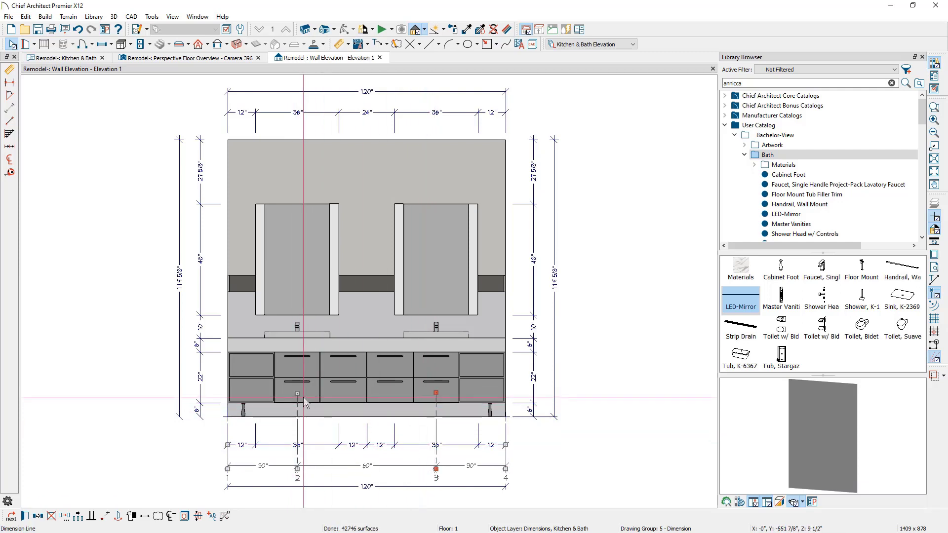
click(303, 445)
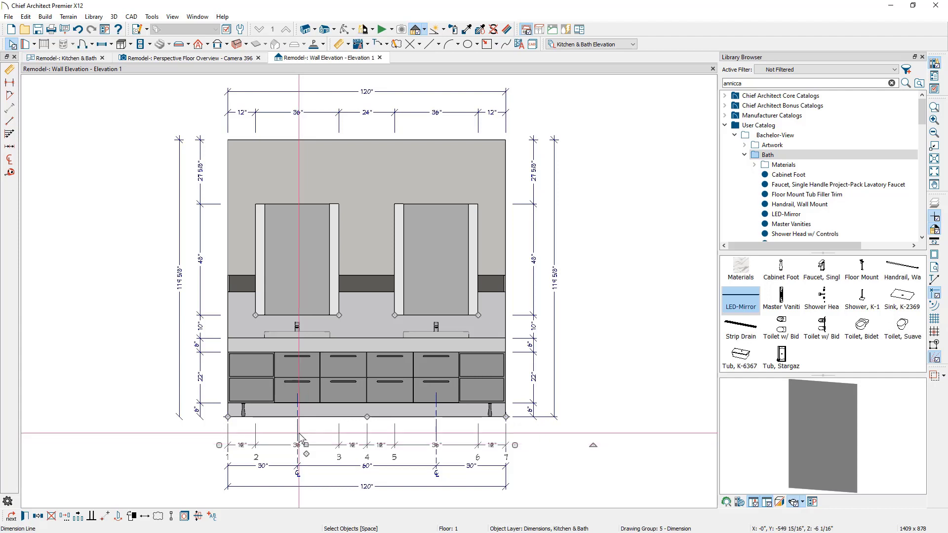
drag(303, 445, 610, 390)
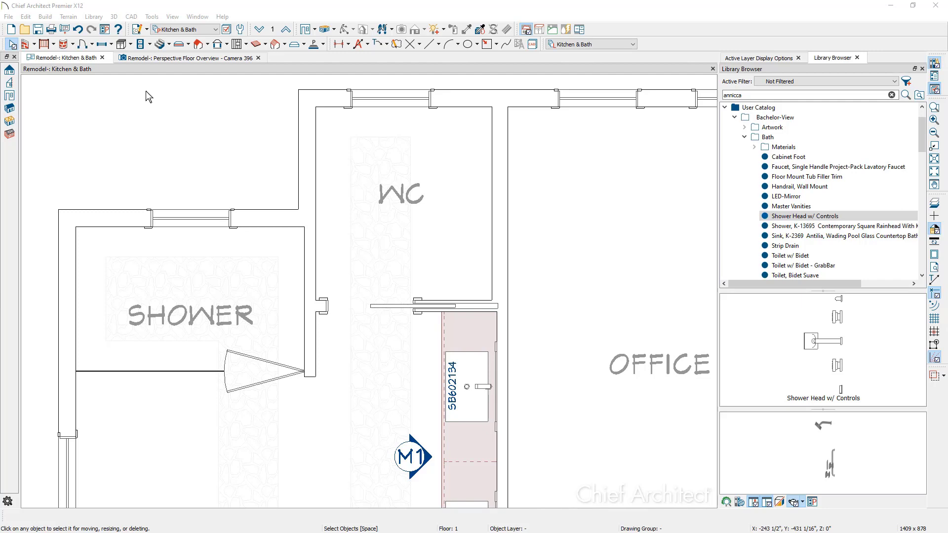
Step: Draw a custom countertop along the shower's window wall in the Kitchen & Bath plan, 92" wide and 14" deep
click(131, 44)
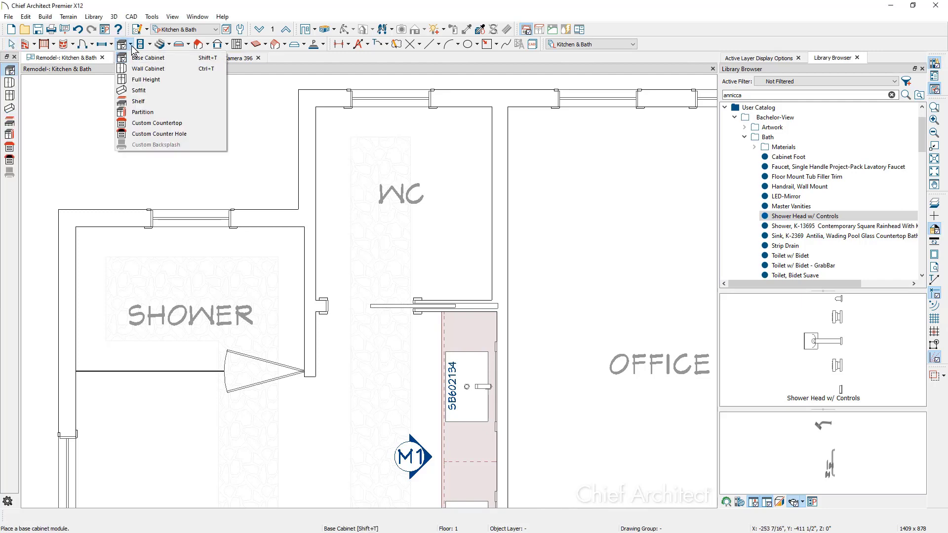
click(192, 123)
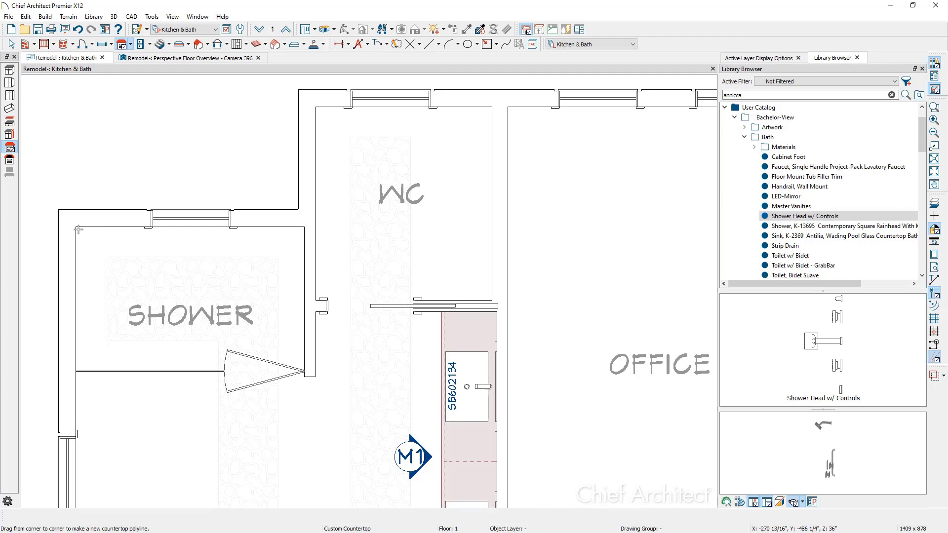
key(F9)
drag(75, 226, 304, 272)
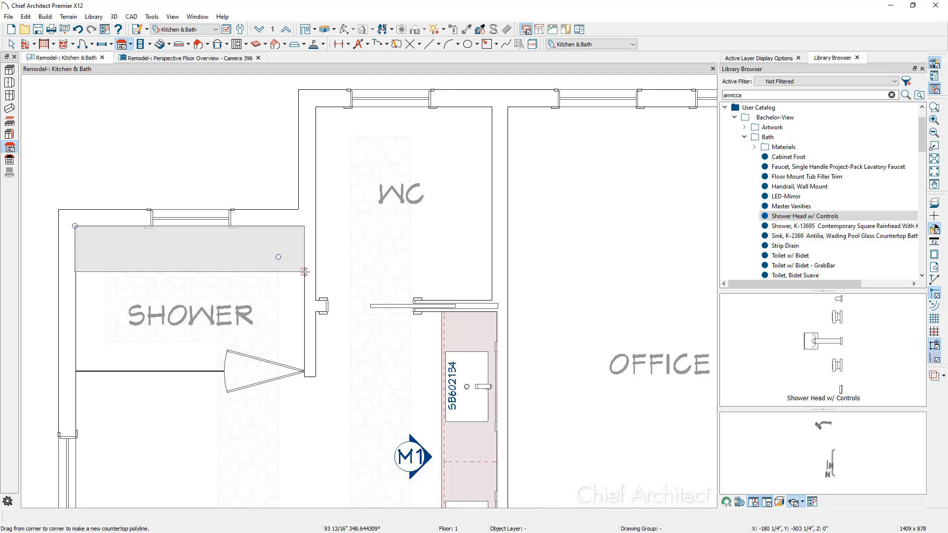
key(Tab)
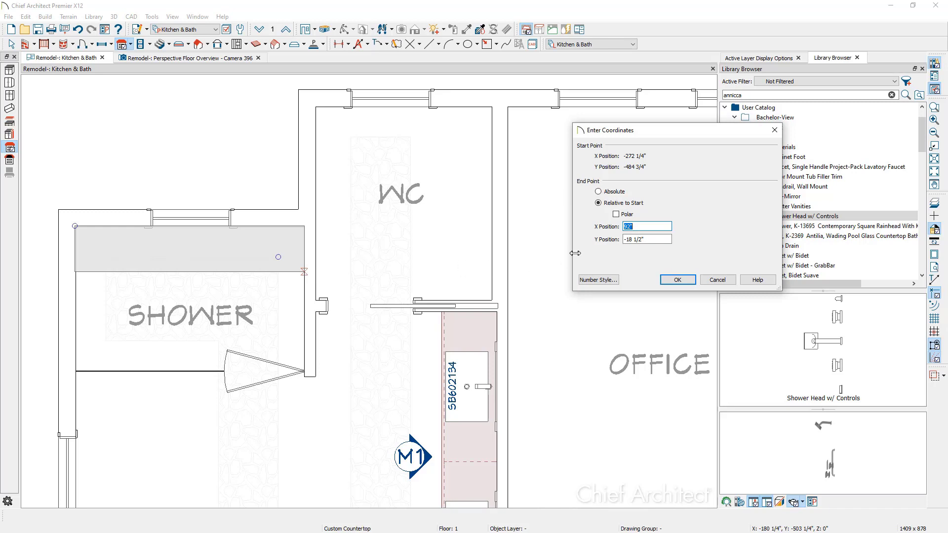
triple_click(655, 242)
text(-14)
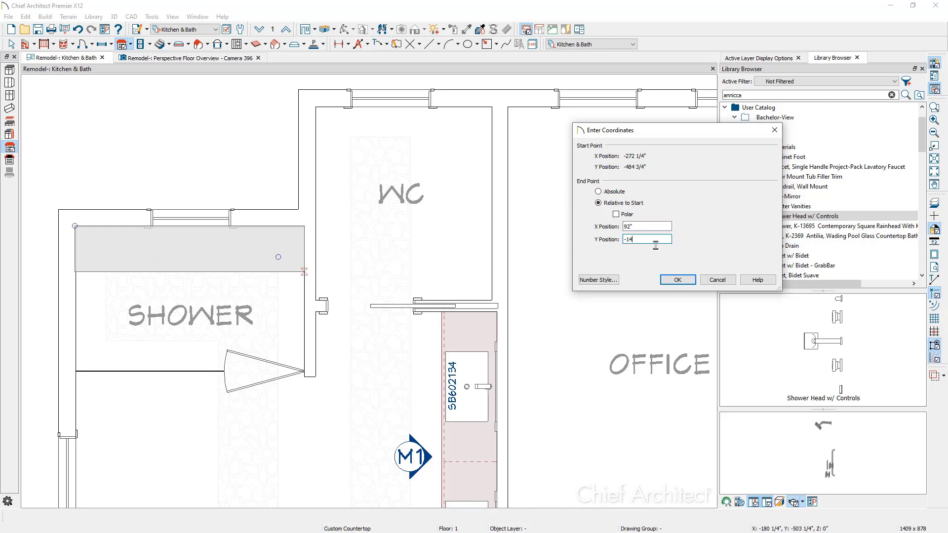
key(Return)
key(space)
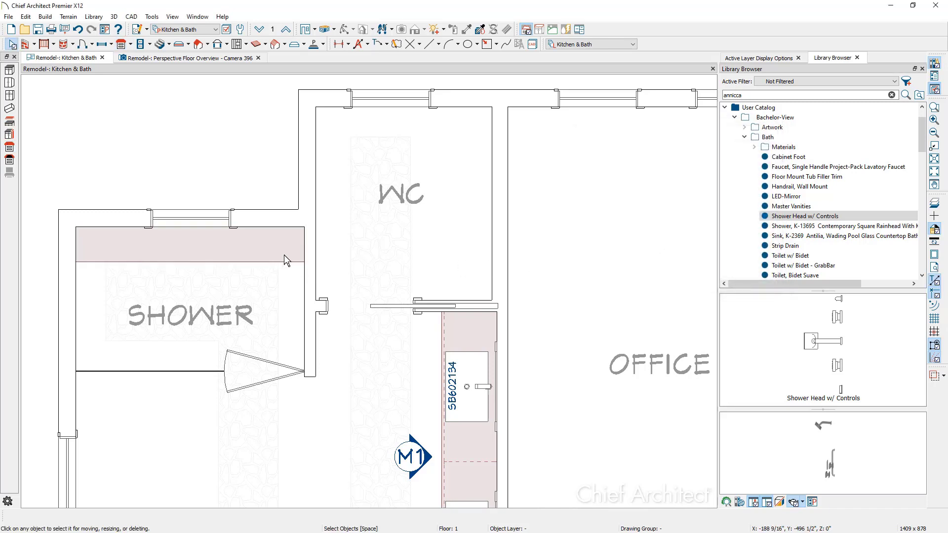
Step: Set the shower countertop's thickness to 4" and its finished floor to top height to 21", and view it in the Perspective Floor Overview
click(291, 256)
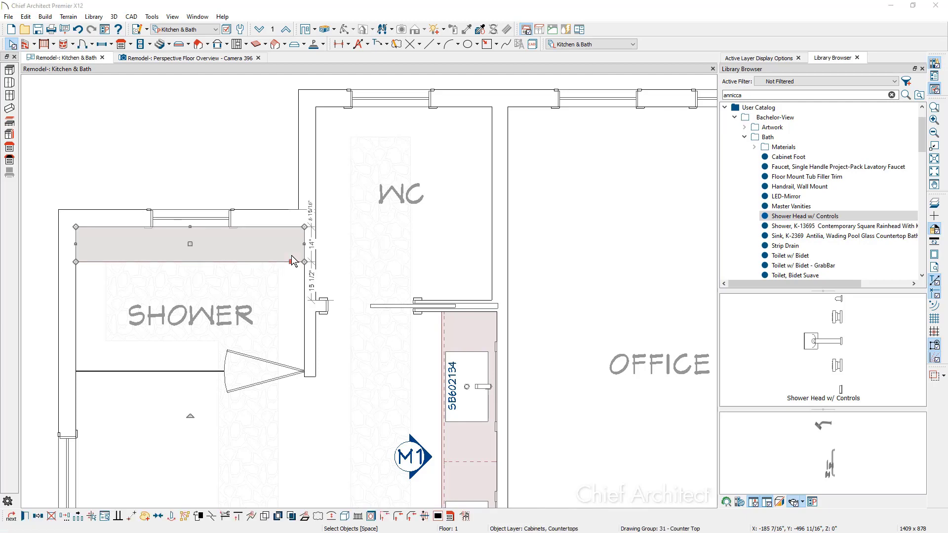
double_click(291, 261)
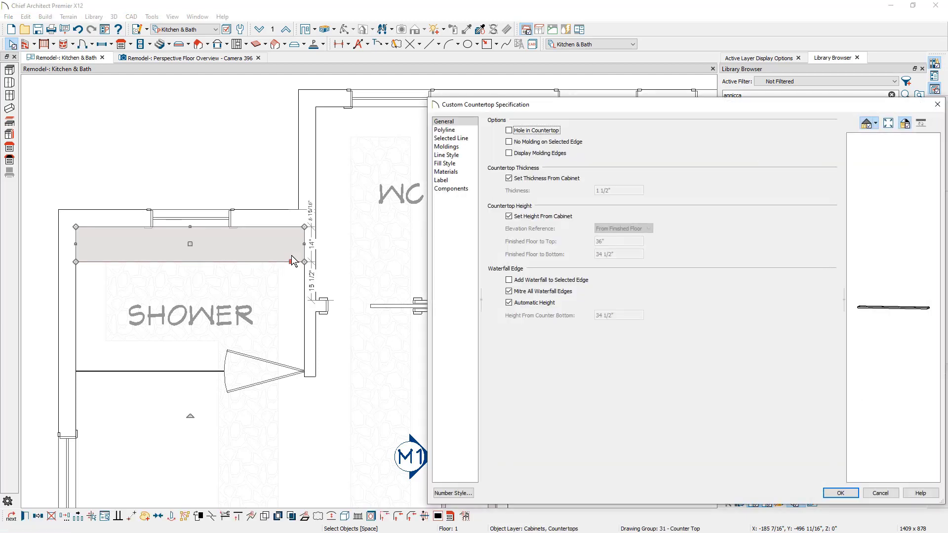
click(525, 180)
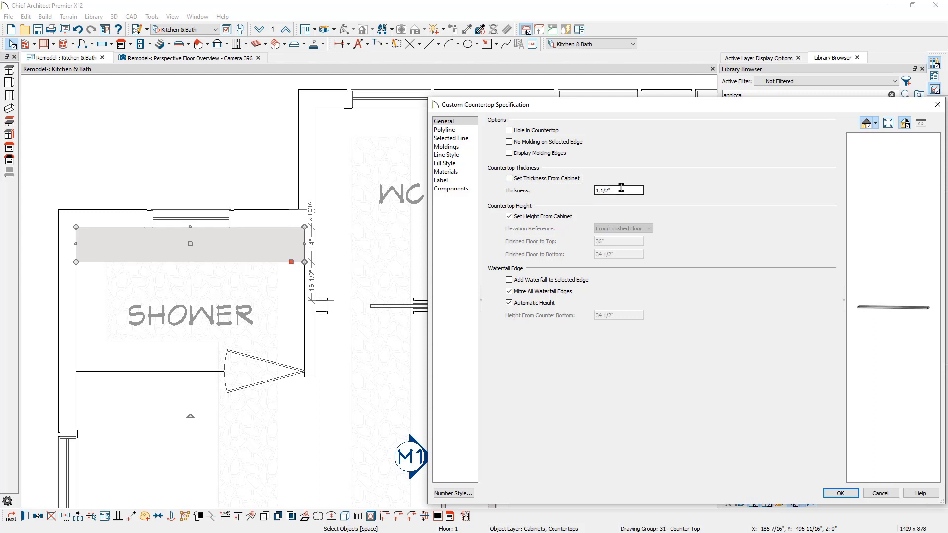
drag(624, 191, 582, 187)
text(4)
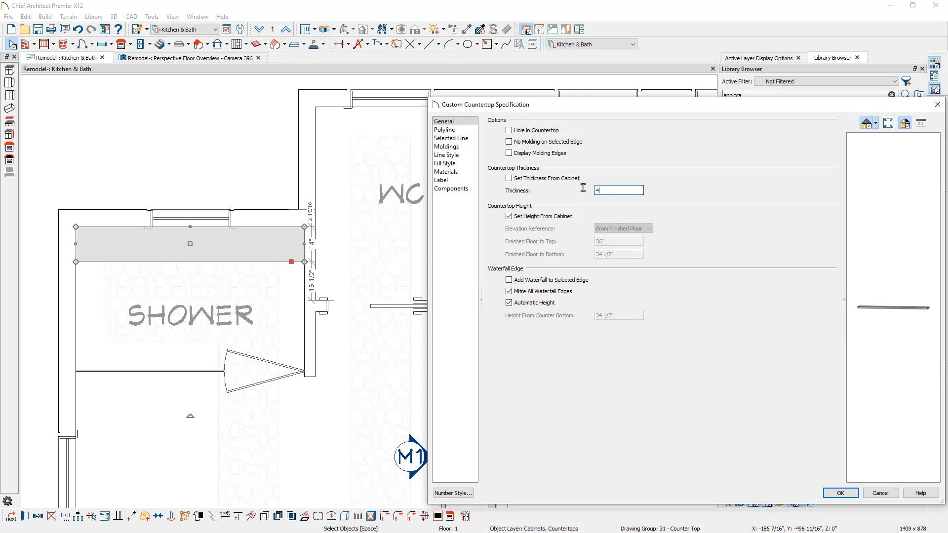
click(550, 219)
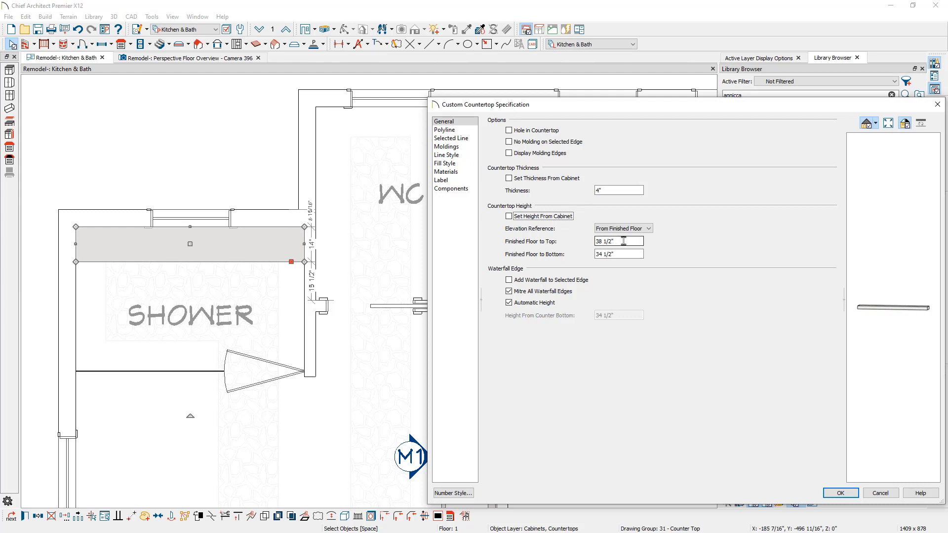
drag(623, 241, 586, 243)
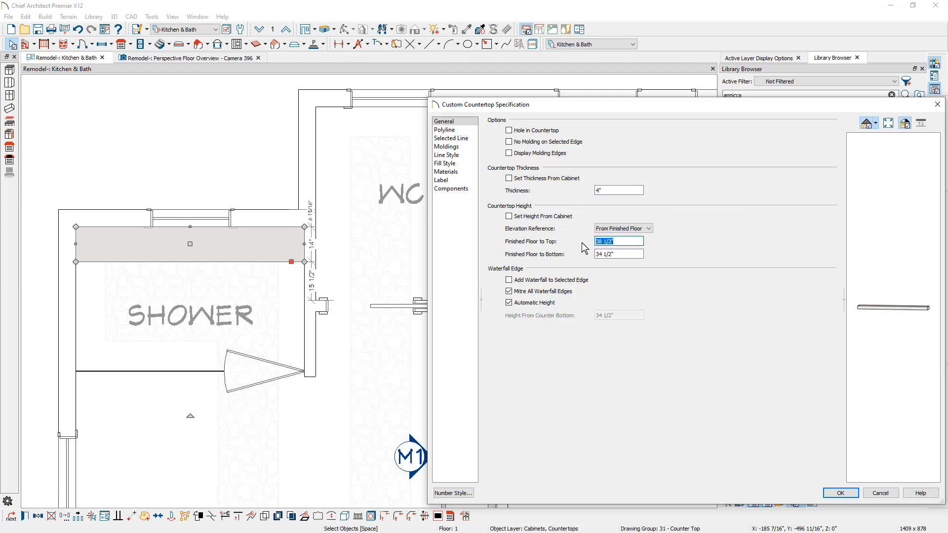
text(21)
click(840, 493)
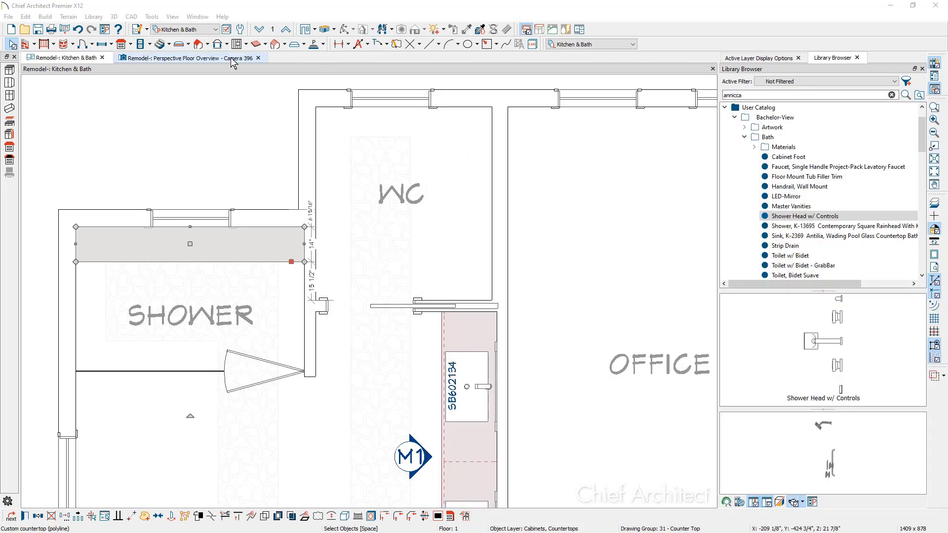
click(232, 59)
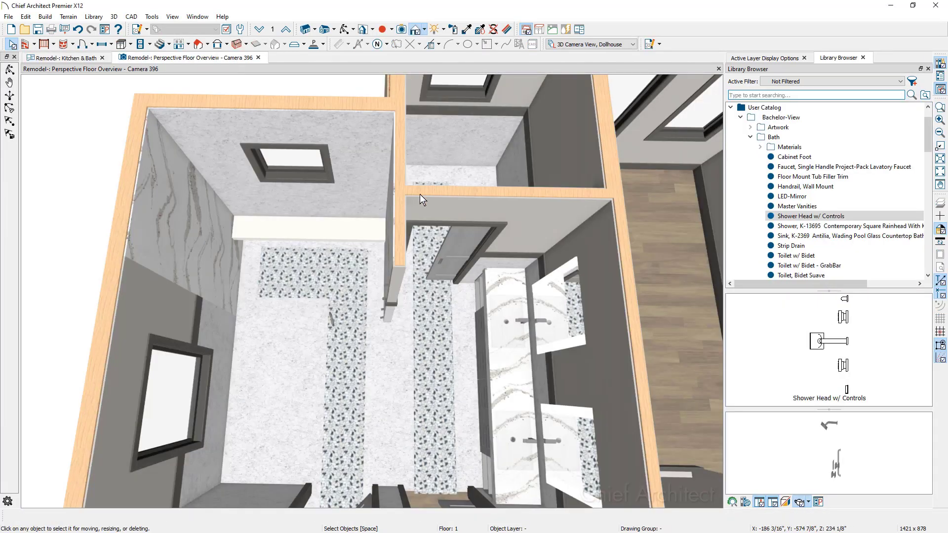
Step: Search the library for Queen Anne and apply the Queen Anne stone material to the shower bench countertop
click(765, 95)
text(Queen Anne)
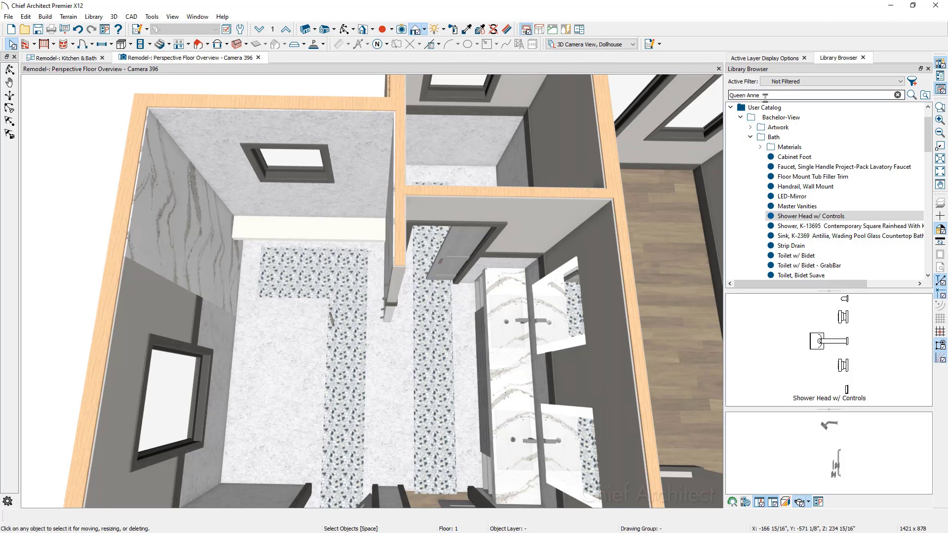
key(Return)
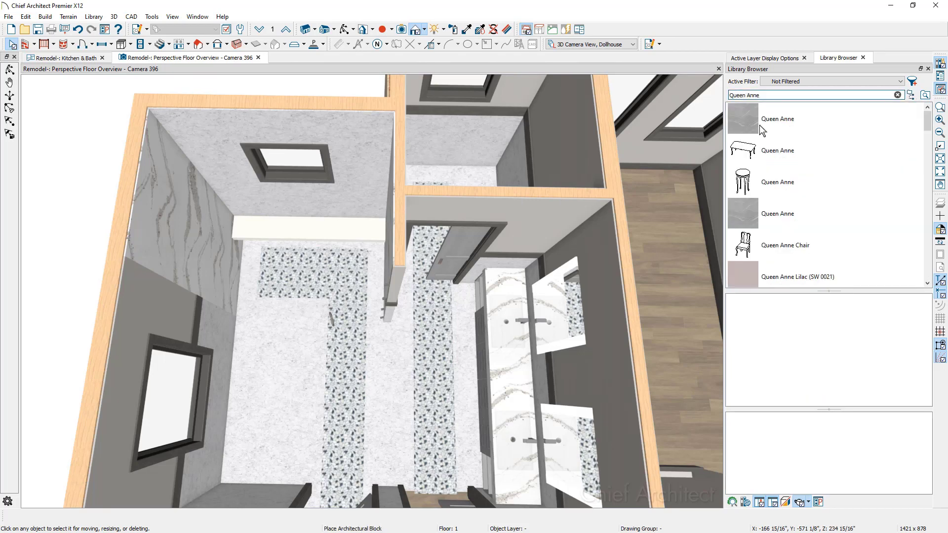
click(777, 124)
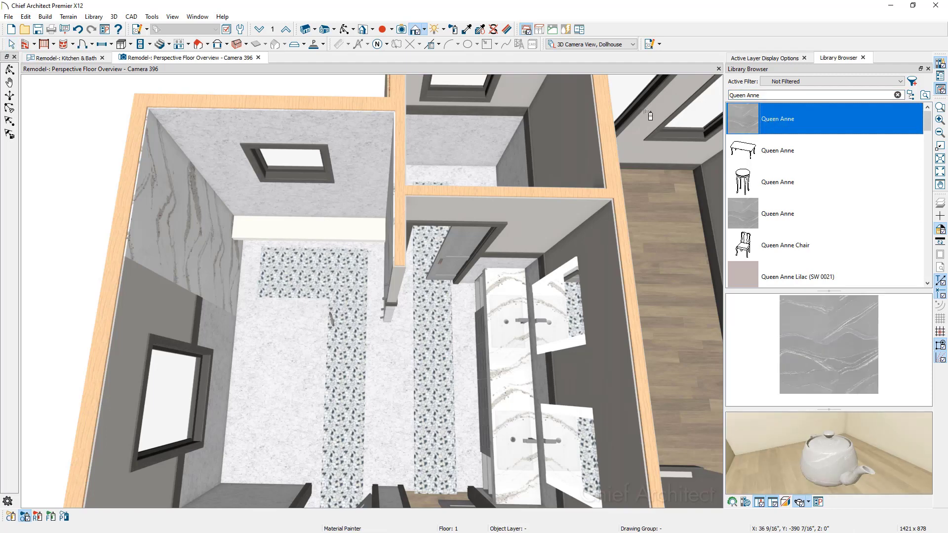
click(360, 228)
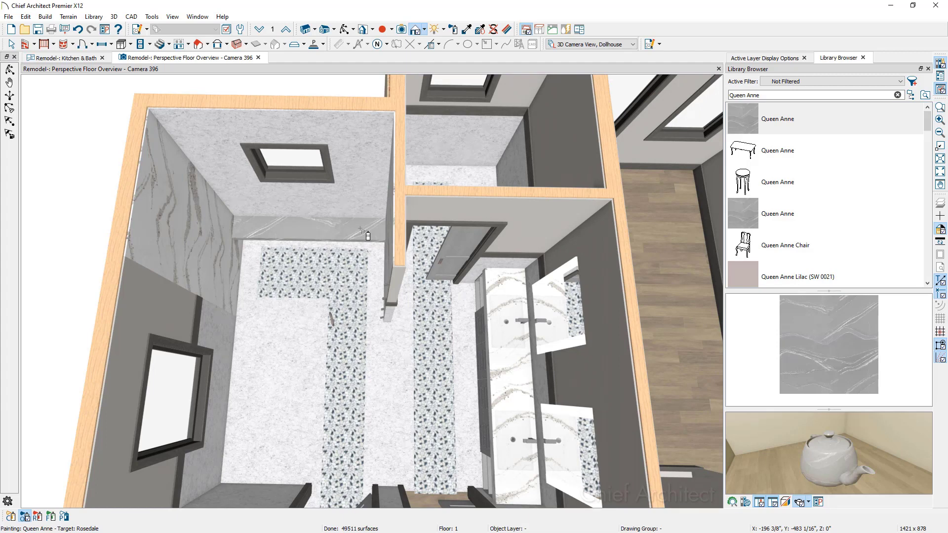
Step: Place a wall niche in the shower's window wall, between the window and the marble-clad side wall
click(111, 45)
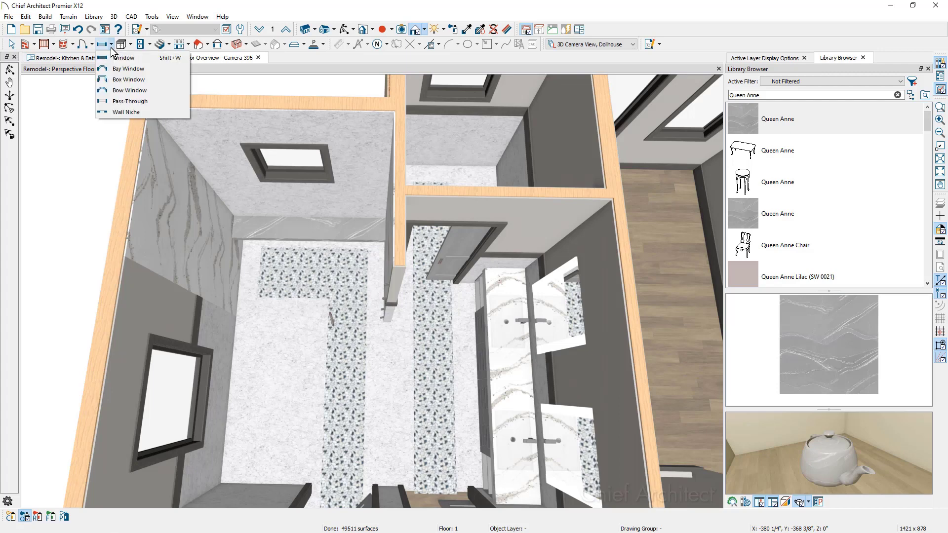
click(126, 112)
click(220, 165)
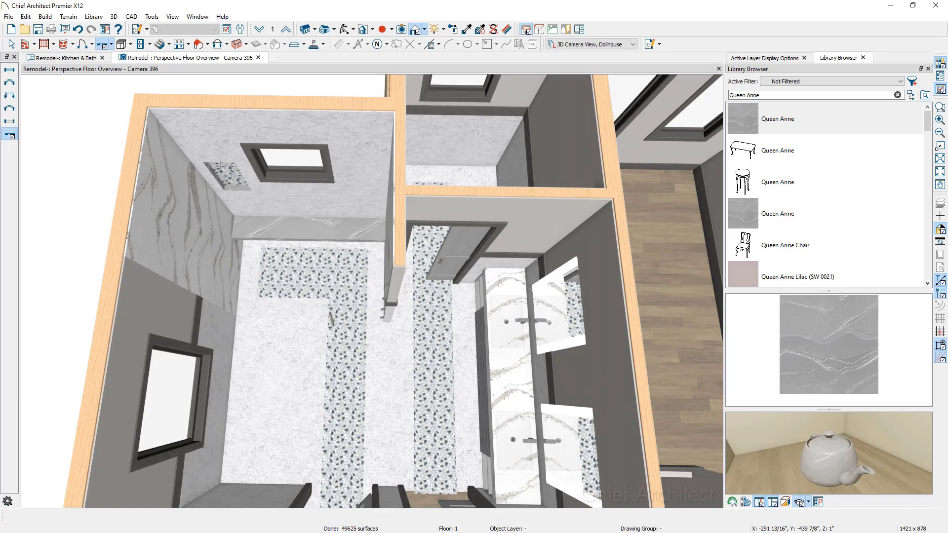
Step: Create a wall elevation of the shower's window wall from the Kitchen & Bath plan and add NKBA Auto Elevation Dimensions
click(85, 59)
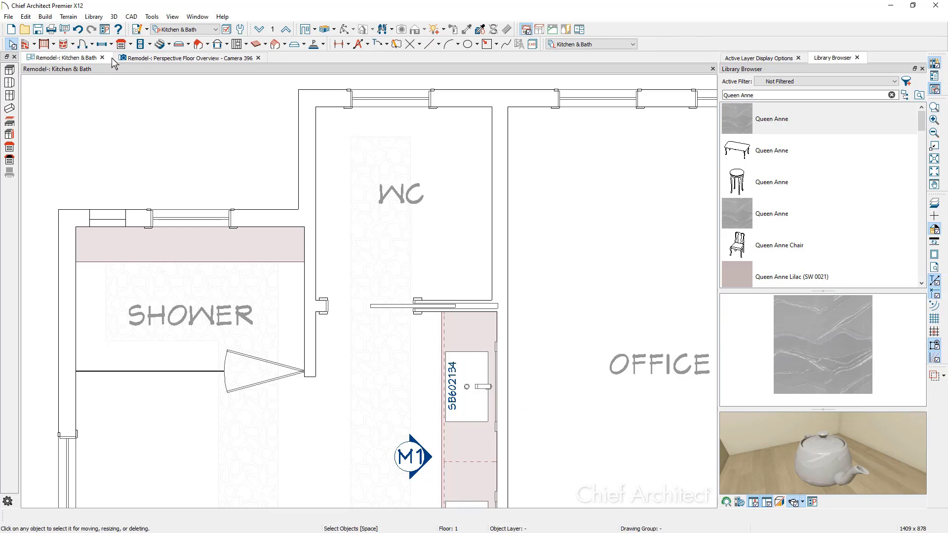
click(305, 29)
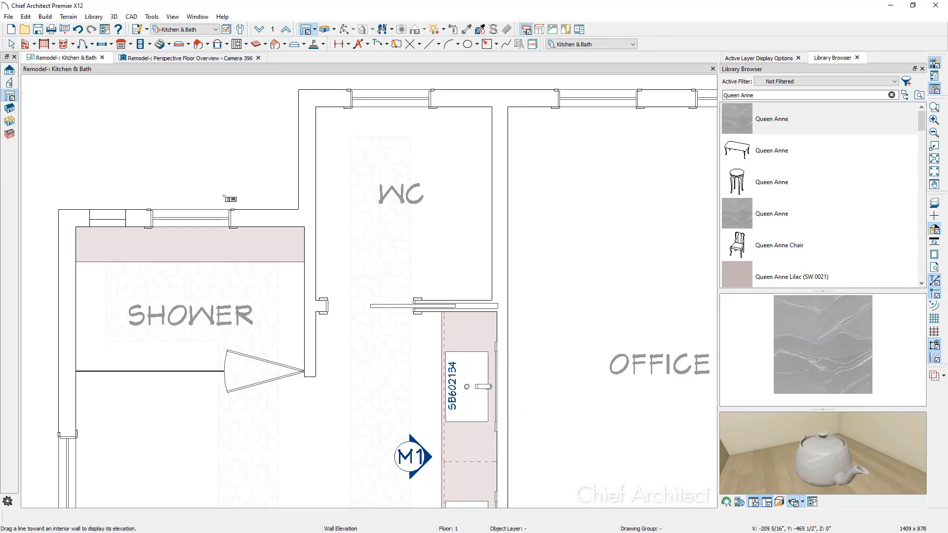
drag(191, 277, 191, 168)
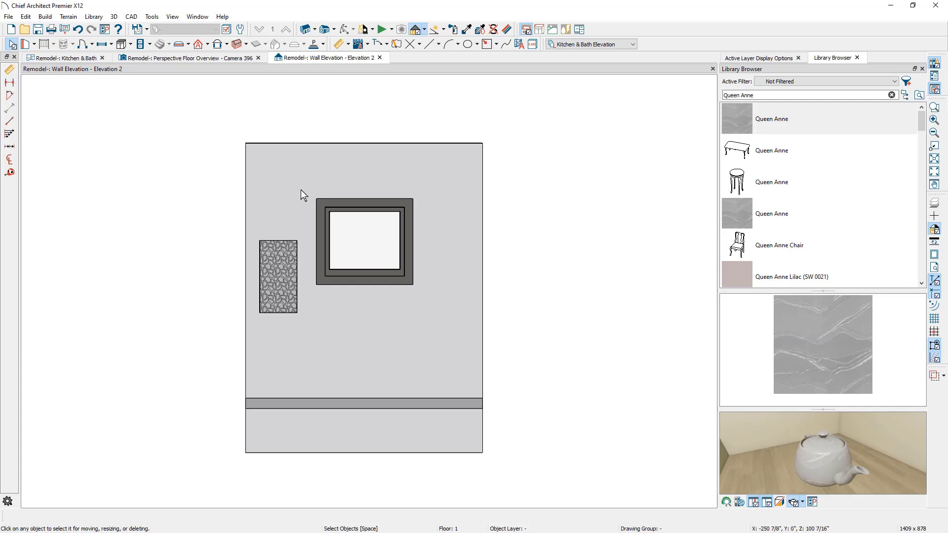
click(368, 44)
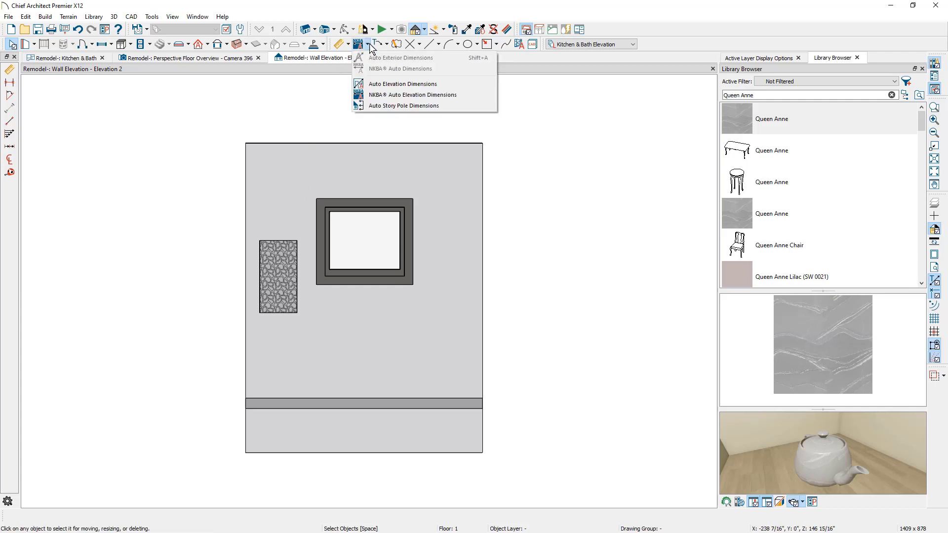
click(463, 96)
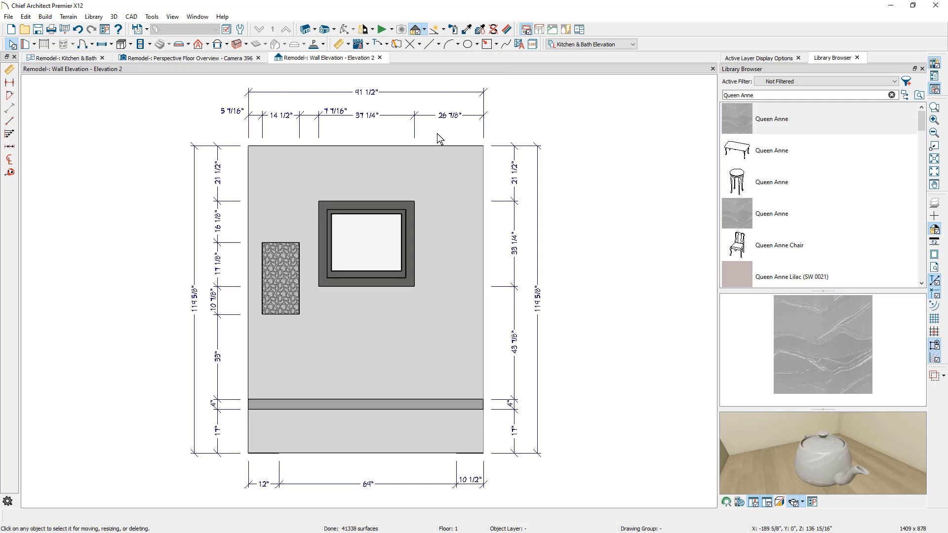
Step: Set the distance between the wall niche and the shower window to 6"
click(283, 291)
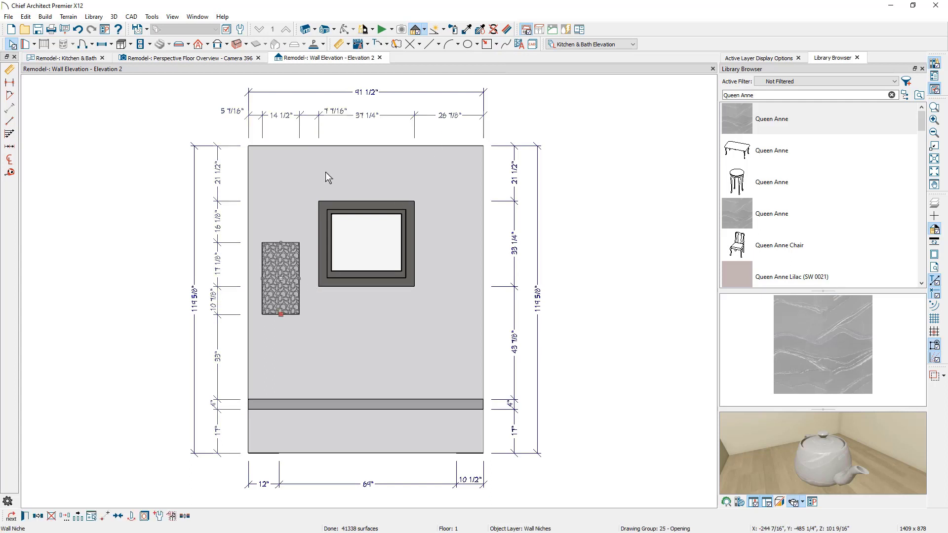
click(336, 112)
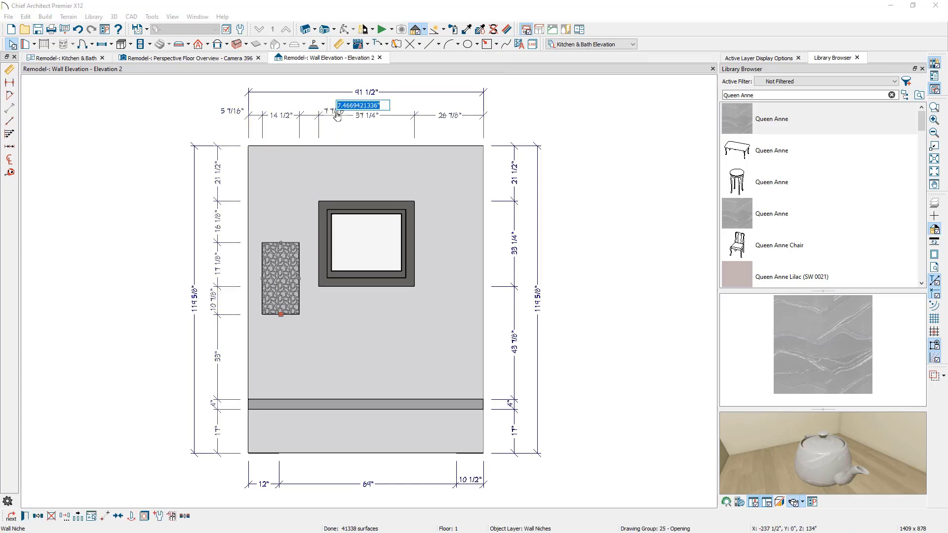
text(6)
key(Return)
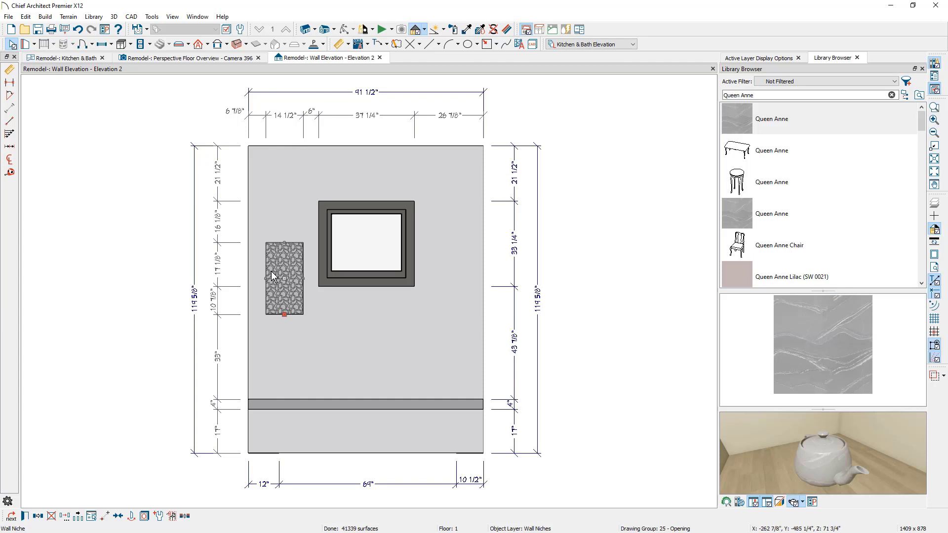
Step: Make a copy of the wall niche reflected about the shower window
click(42, 515)
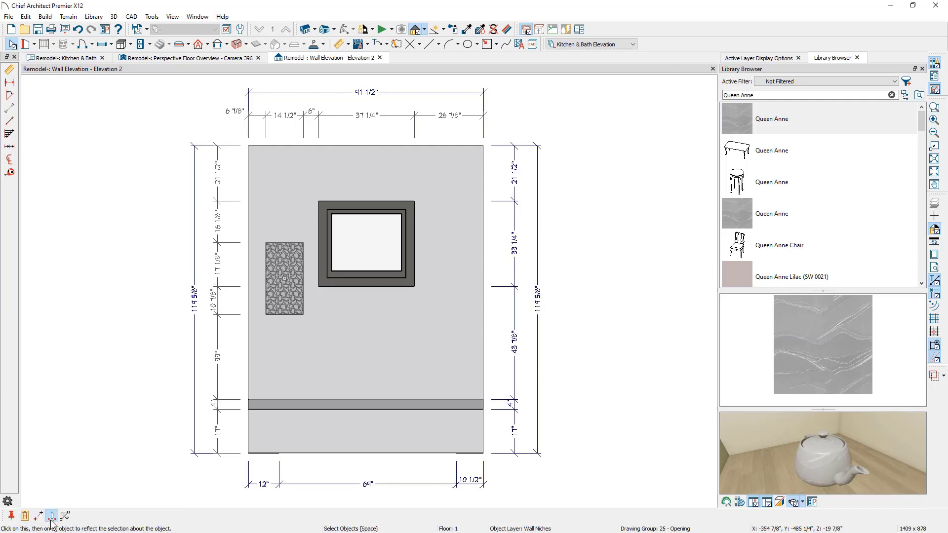
click(50, 517)
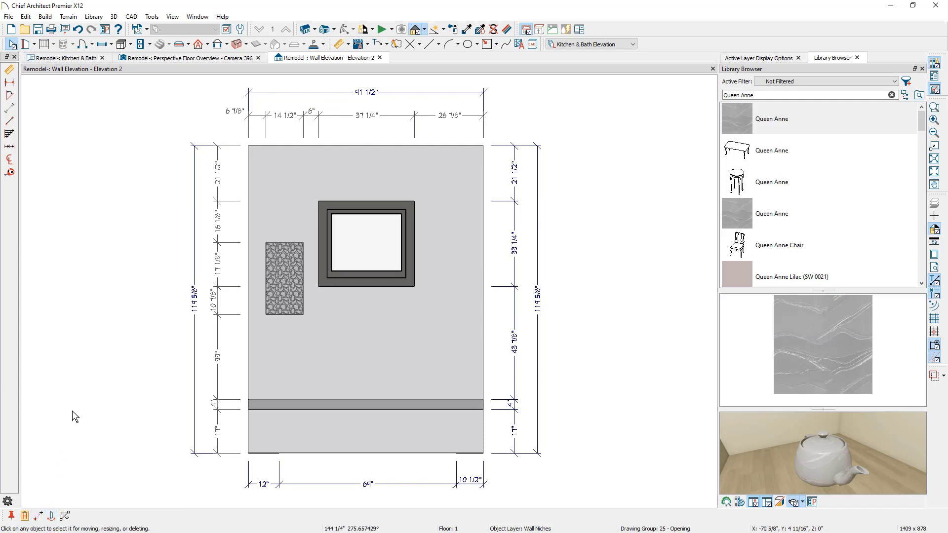
click(339, 266)
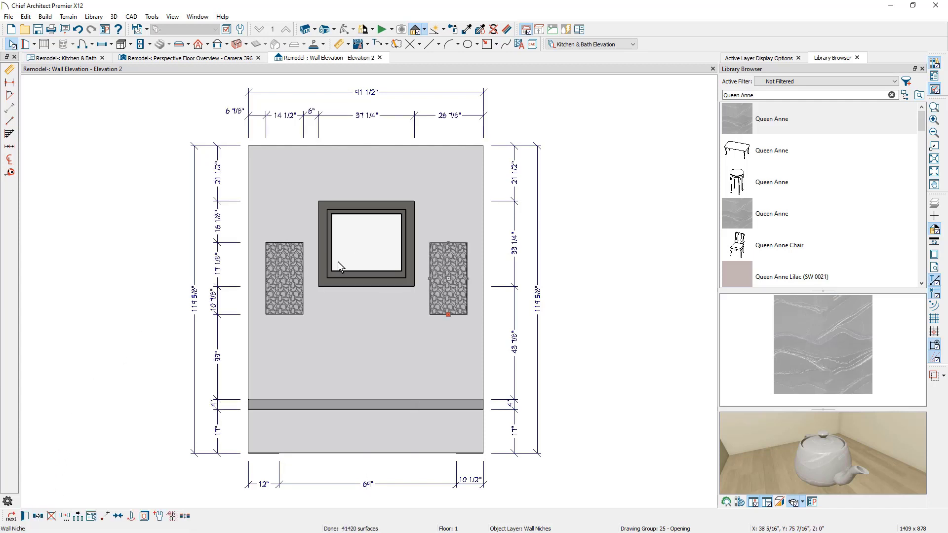
key(Escape)
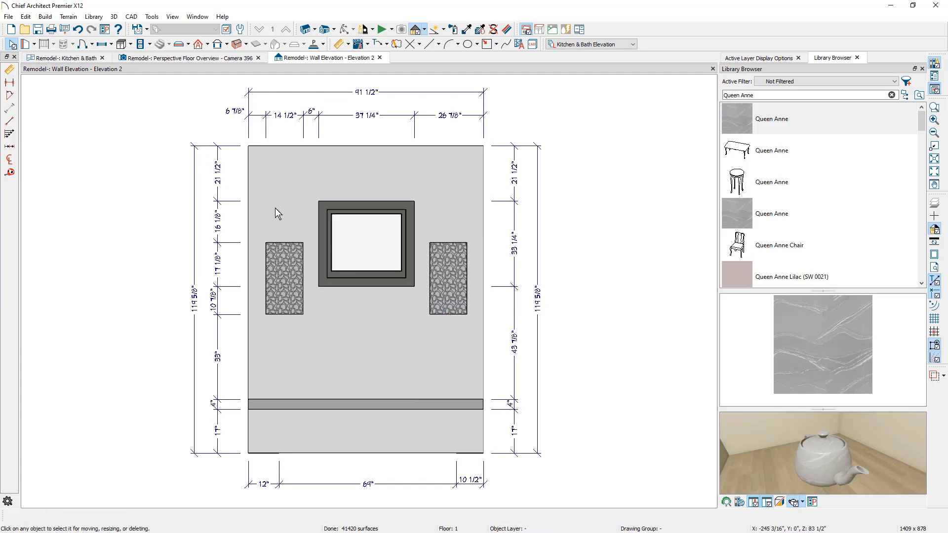
Step: Place the Shower Head w/ Controls from the Bath library on the shower wall adjoining the WC in the Kitchen & Bath plan
click(88, 59)
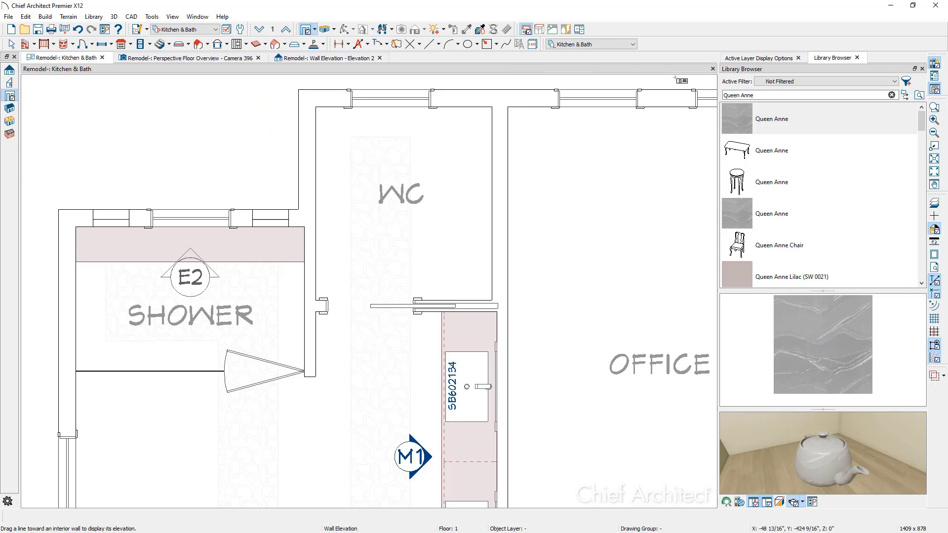
click(879, 97)
click(893, 95)
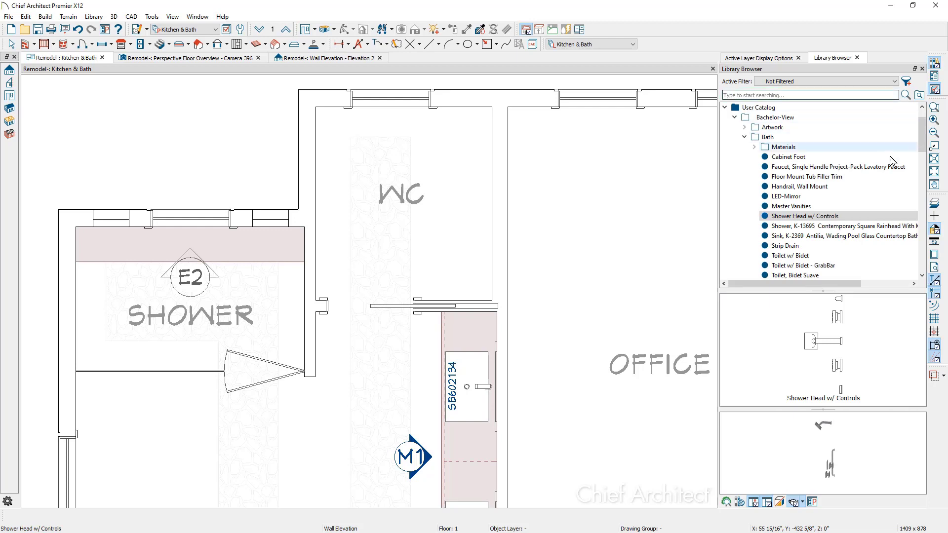
drag(877, 455, 849, 464)
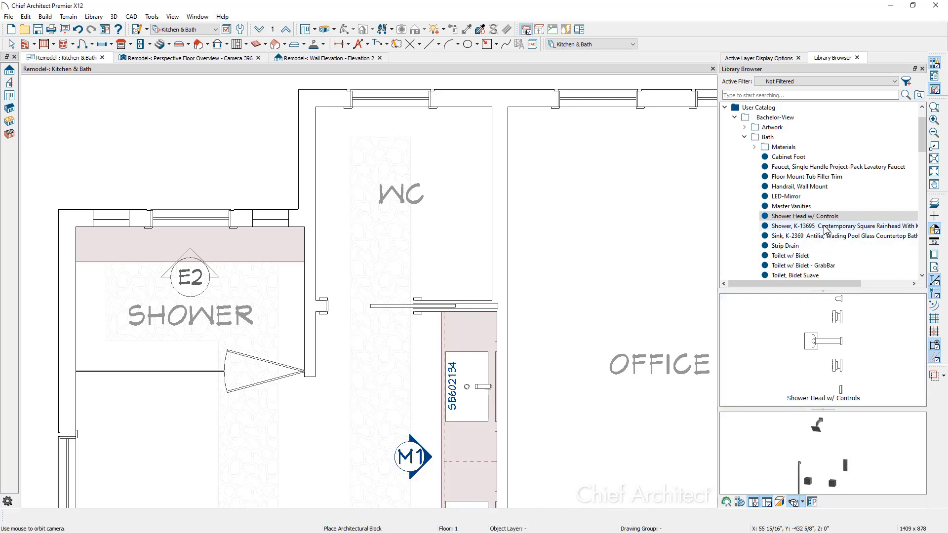
click(810, 216)
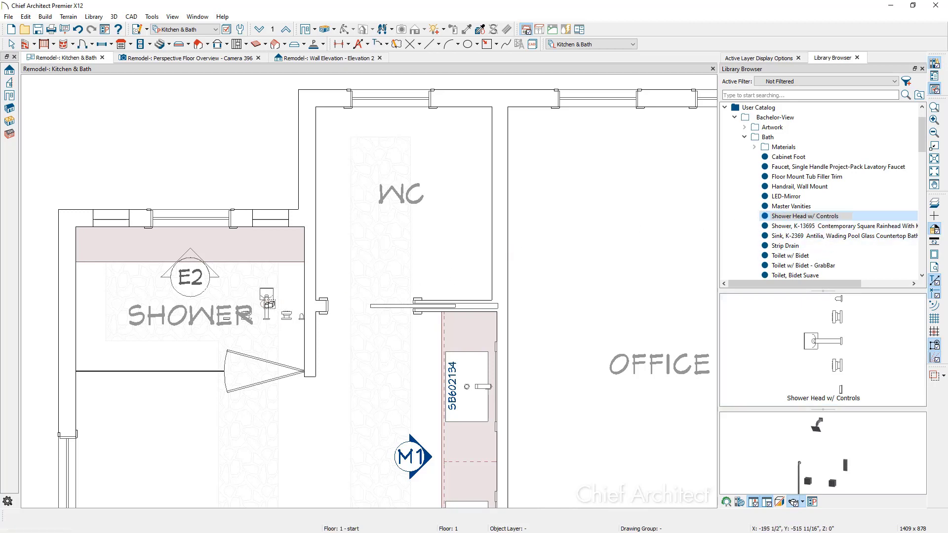
click(257, 332)
drag(264, 345, 287, 305)
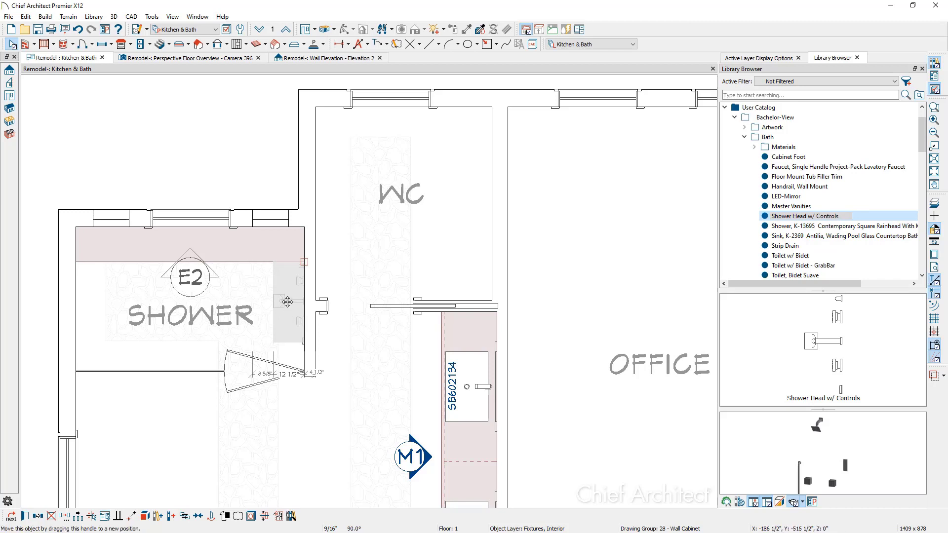
drag(288, 304, 287, 302)
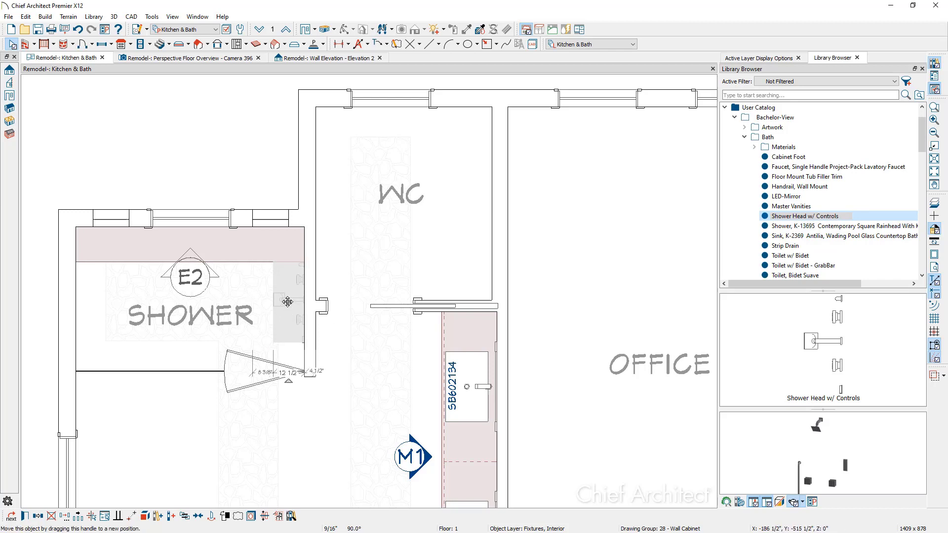
Step: Make a reflected copy of the shower head with controls on the opposite shower wall
click(37, 517)
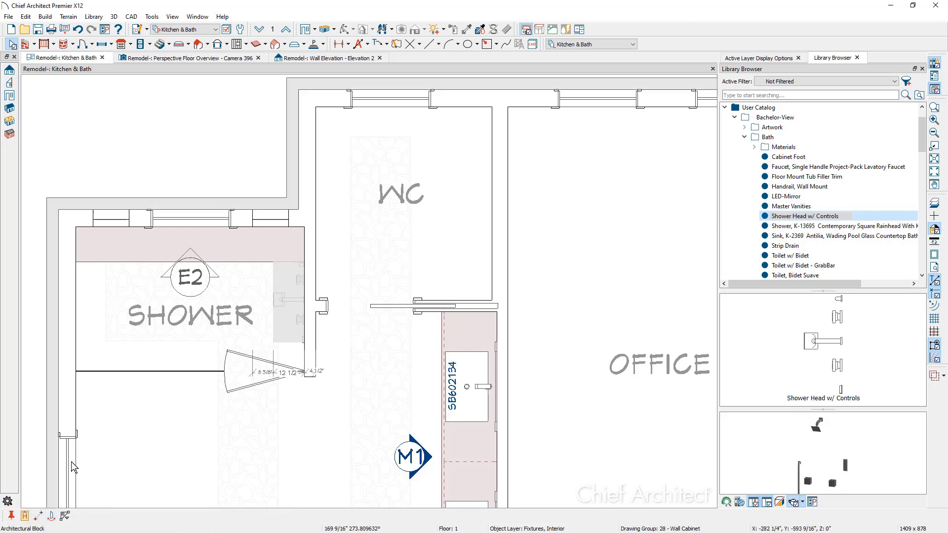
click(159, 348)
key(Escape)
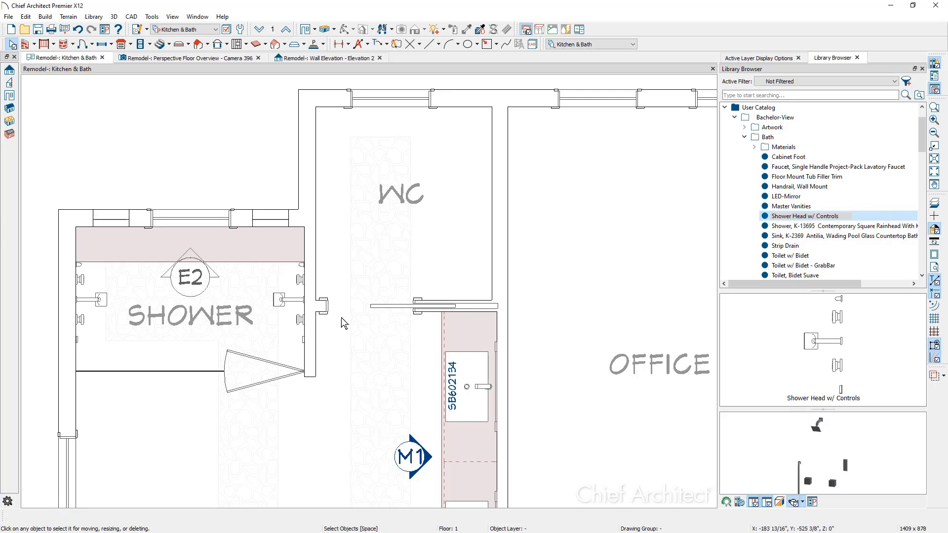
Step: Place the K-13695 Contemporary Square Rainhead midway between the two shower heads and a Strip Drain over the bench, centered on the window
click(810, 227)
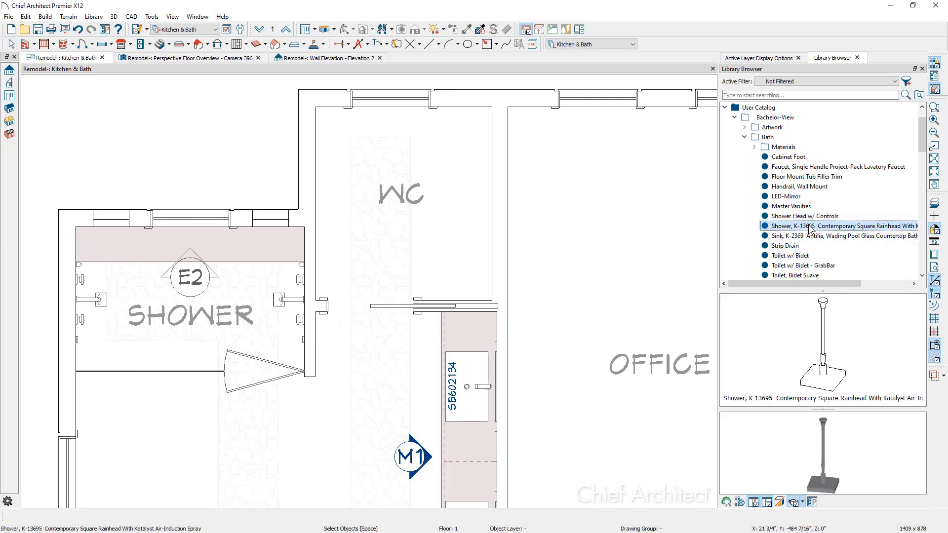
click(819, 325)
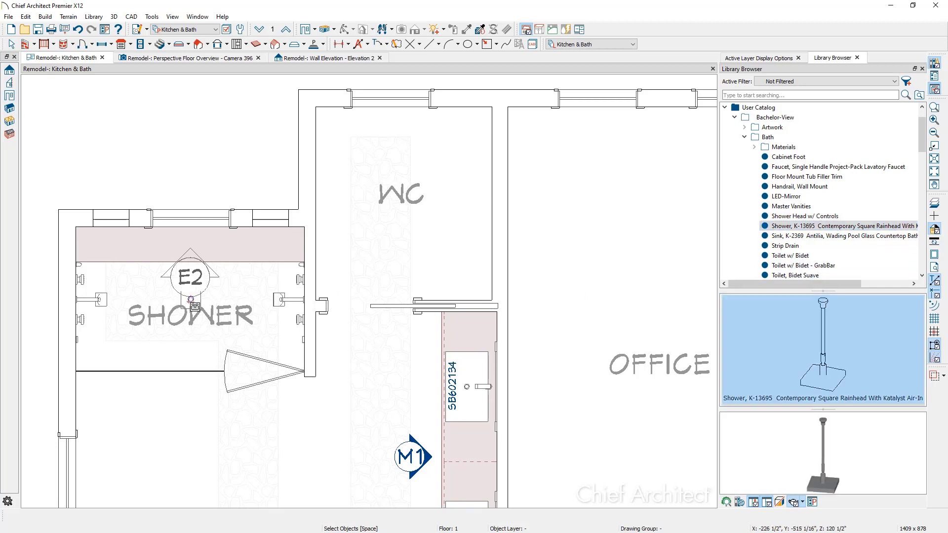
click(785, 245)
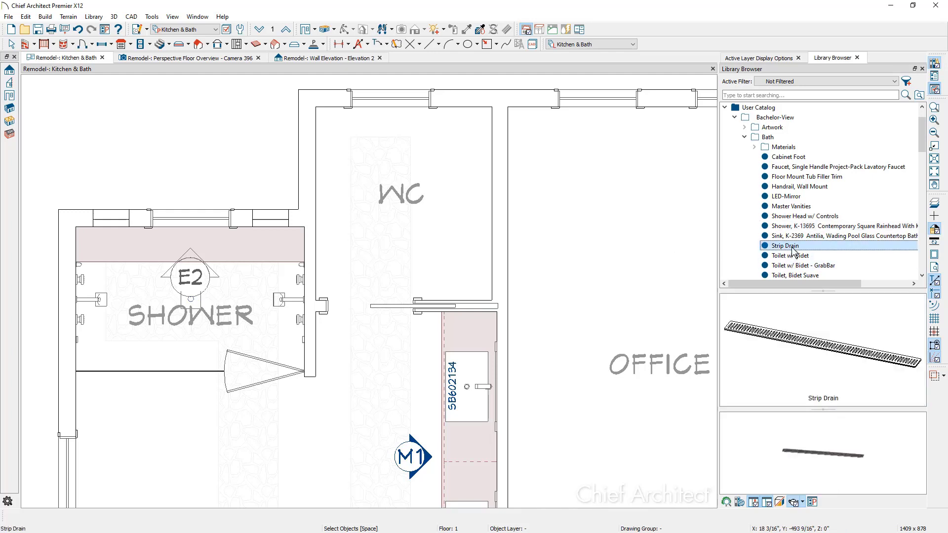
click(191, 244)
click(191, 234)
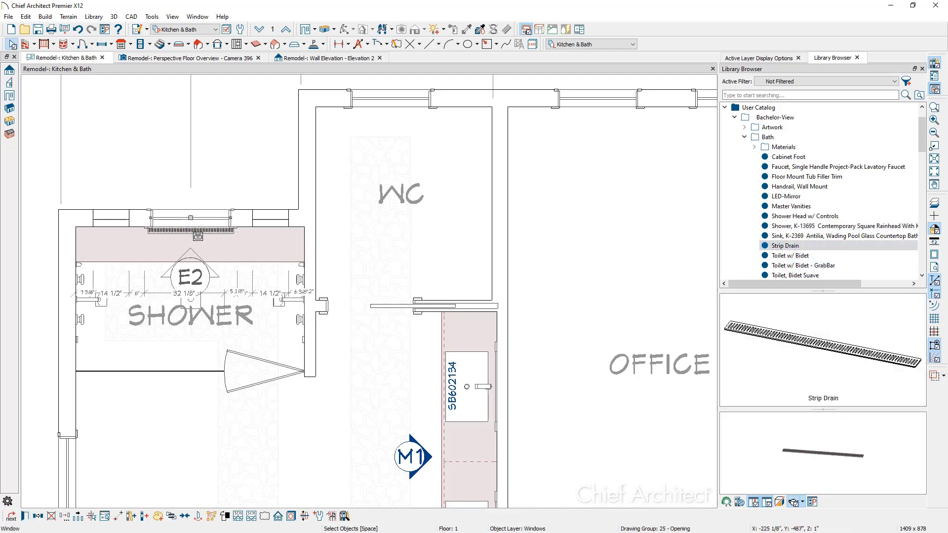
drag(197, 236, 190, 242)
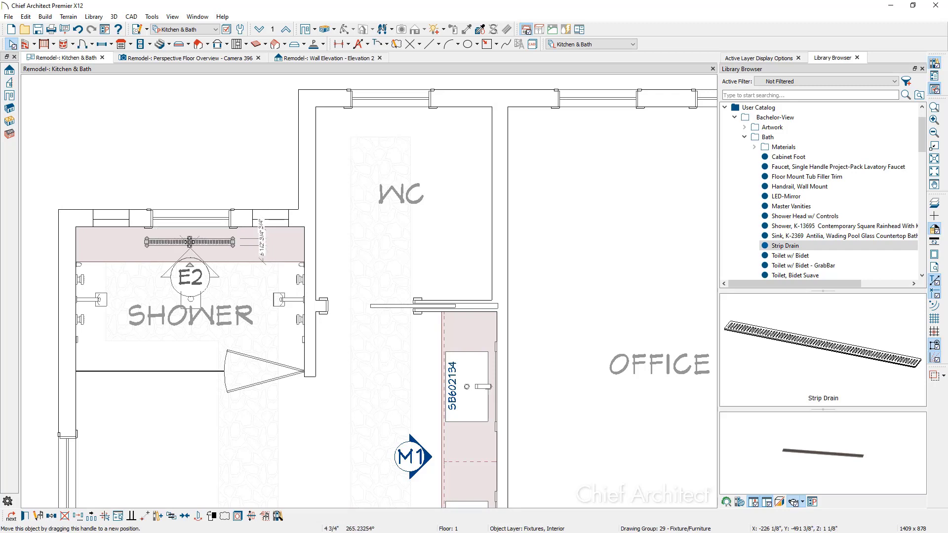
key(Escape)
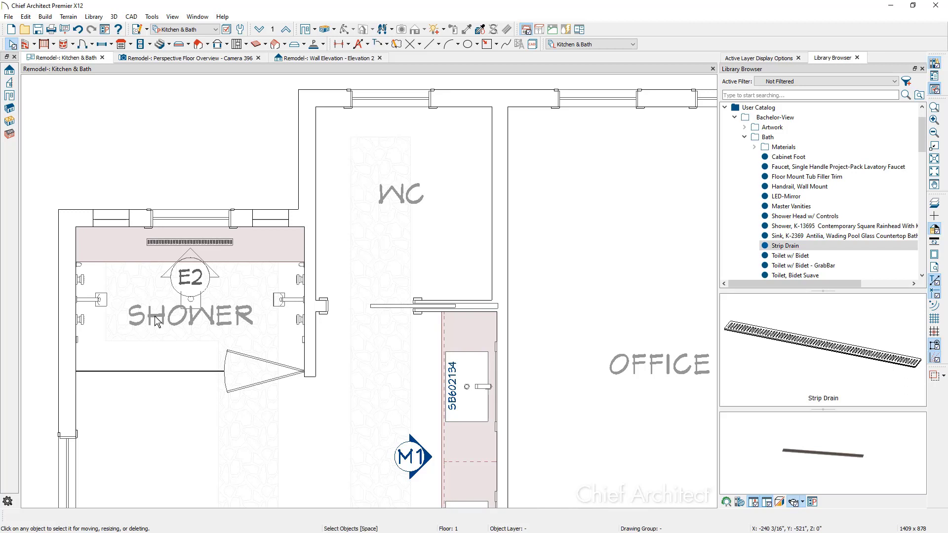
Step: Place the Toilet w/ Bidet - GrabBar block in the WC against the wall shared with the office
click(830, 267)
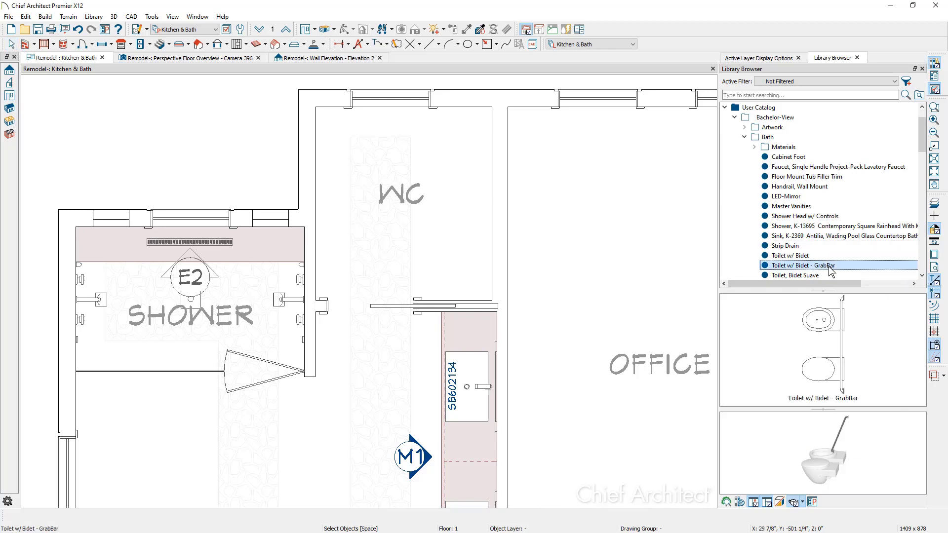
click(838, 346)
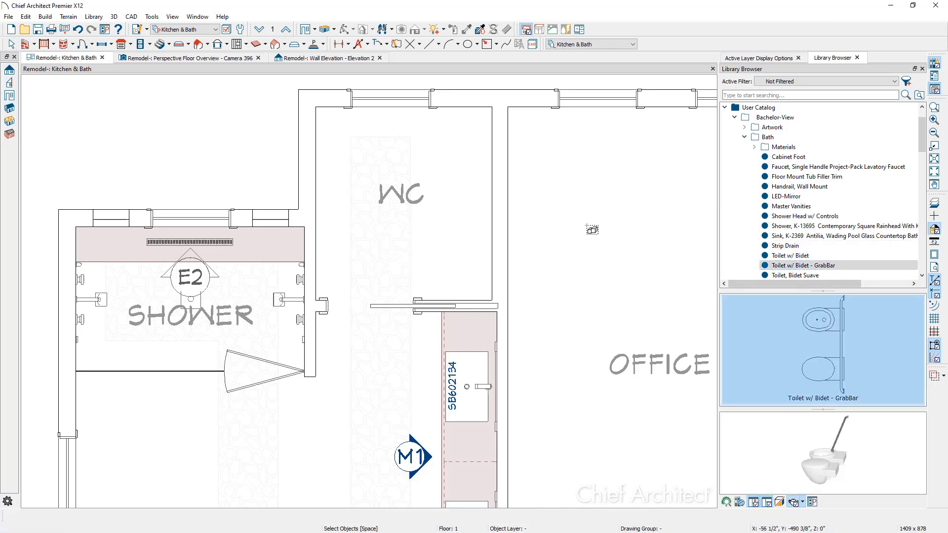
click(461, 209)
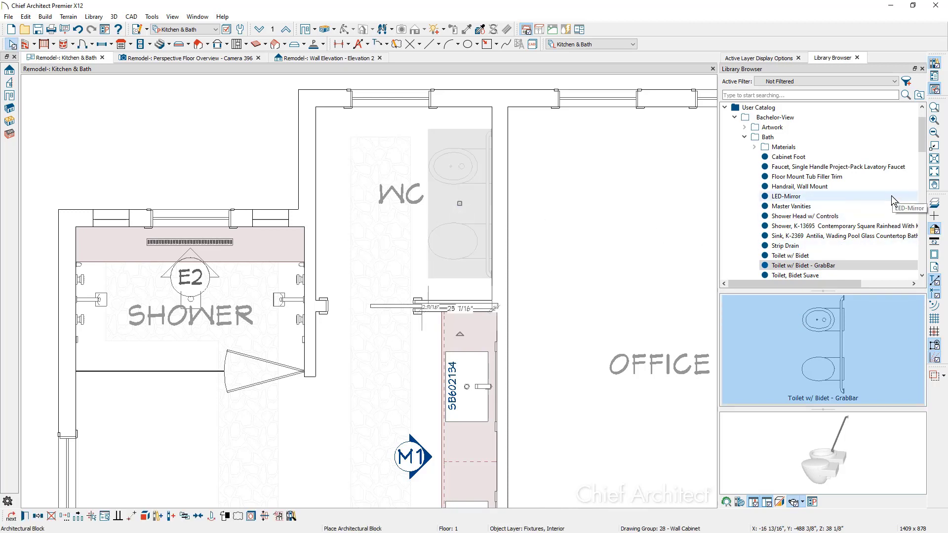
Step: Place the Tub, Stargaze Freestanding w/Filler from the Bath library along the master bath's exterior wall, centered on the window
scroll(907, 268, down, 2)
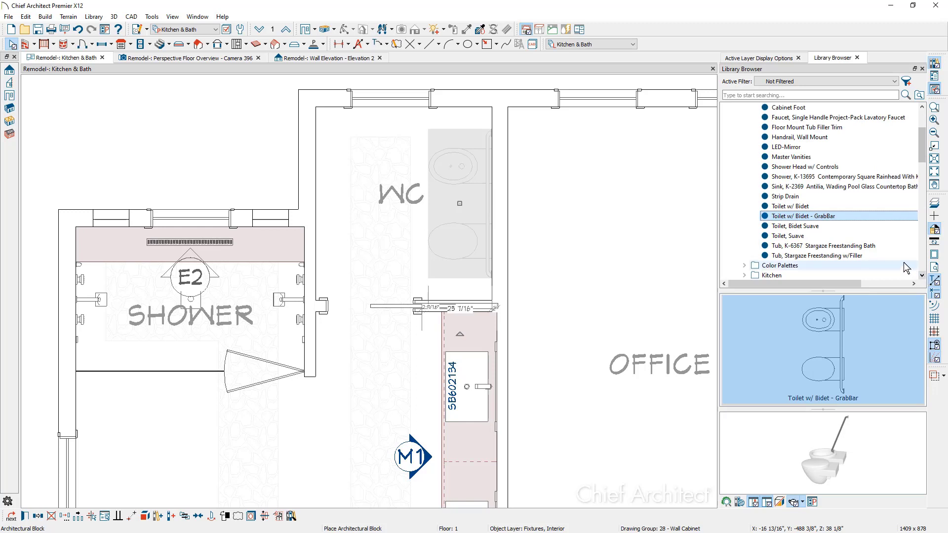
click(878, 257)
middle_drag(374, 384, 438, 186)
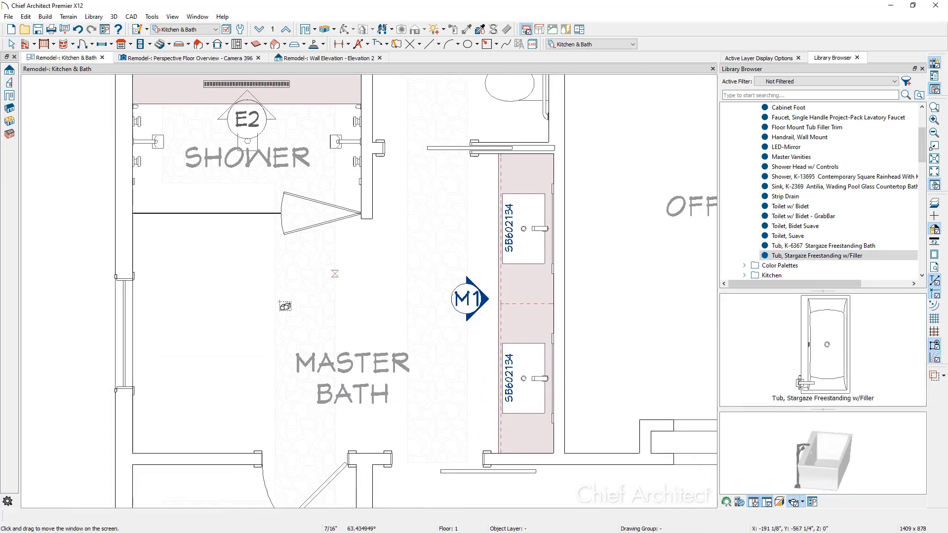
click(186, 340)
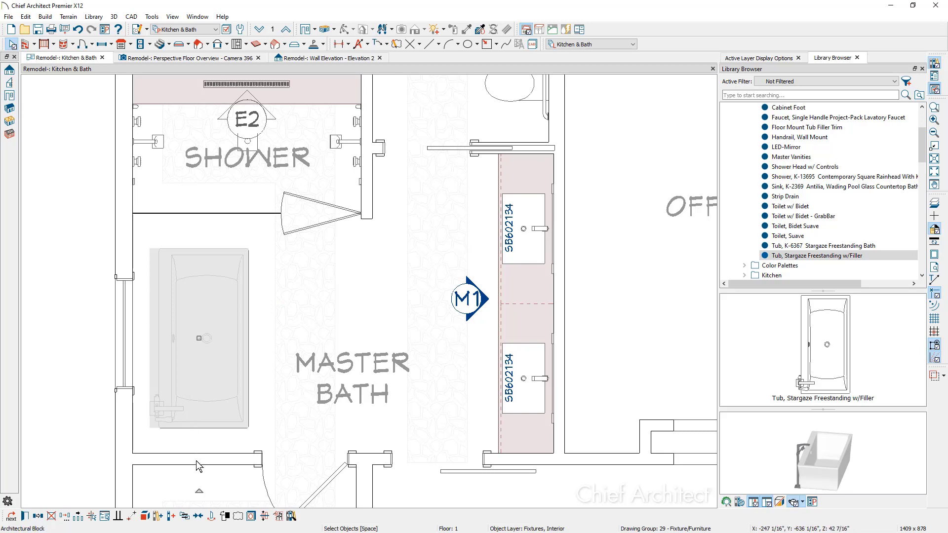
click(185, 428)
click(127, 350)
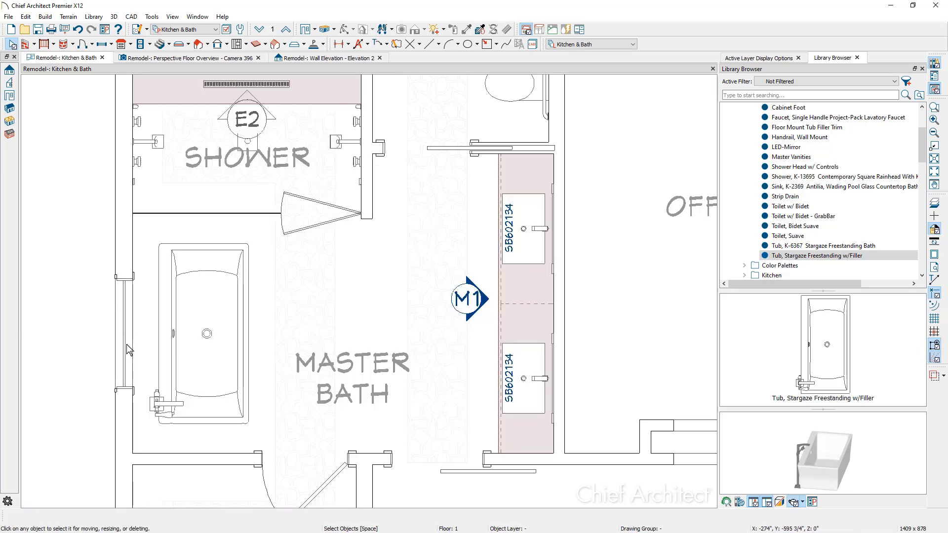
Step: Examine the furnished master bath, shower and WC in the perspective floor overview
click(196, 58)
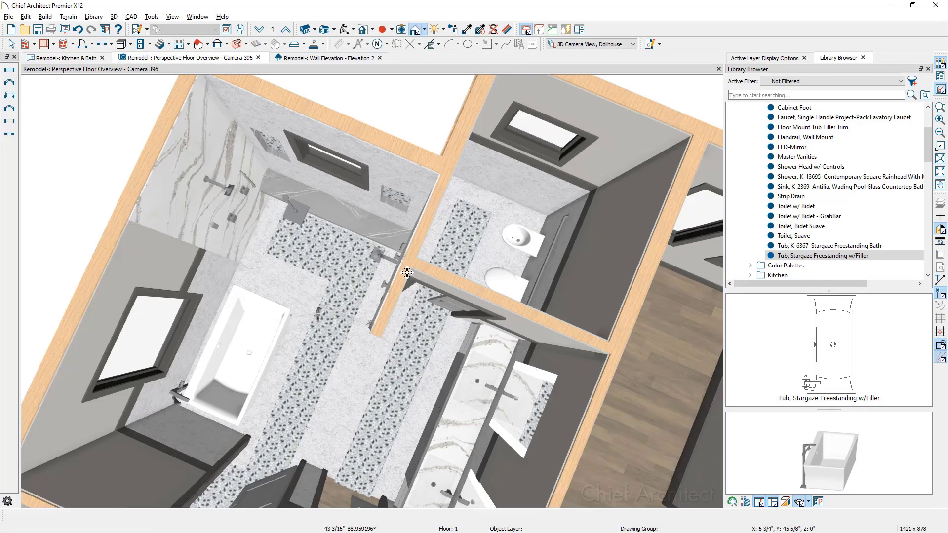
drag(407, 274, 319, 267)
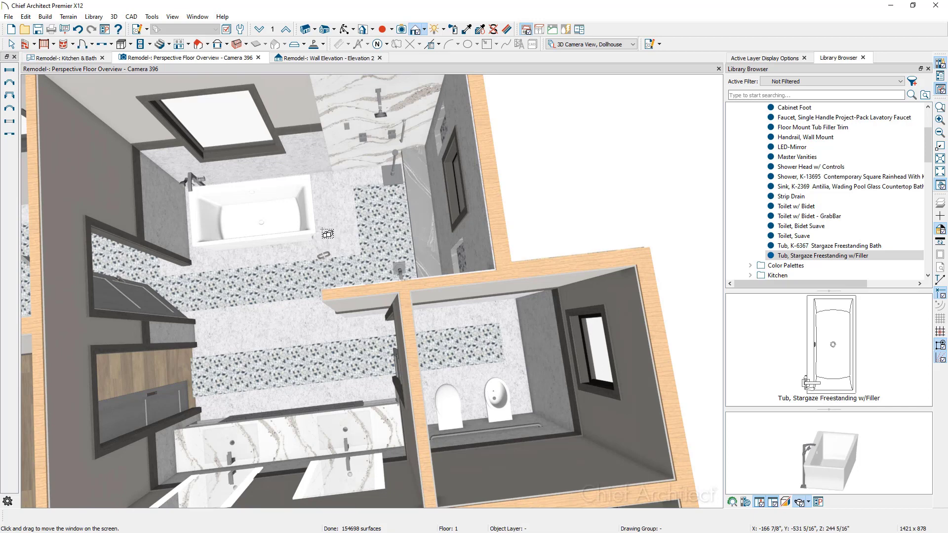
key(space)
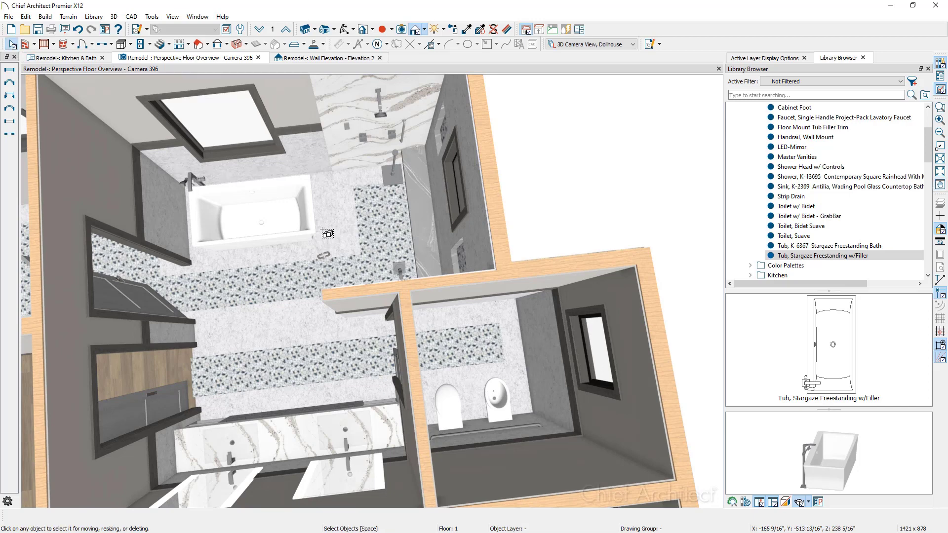
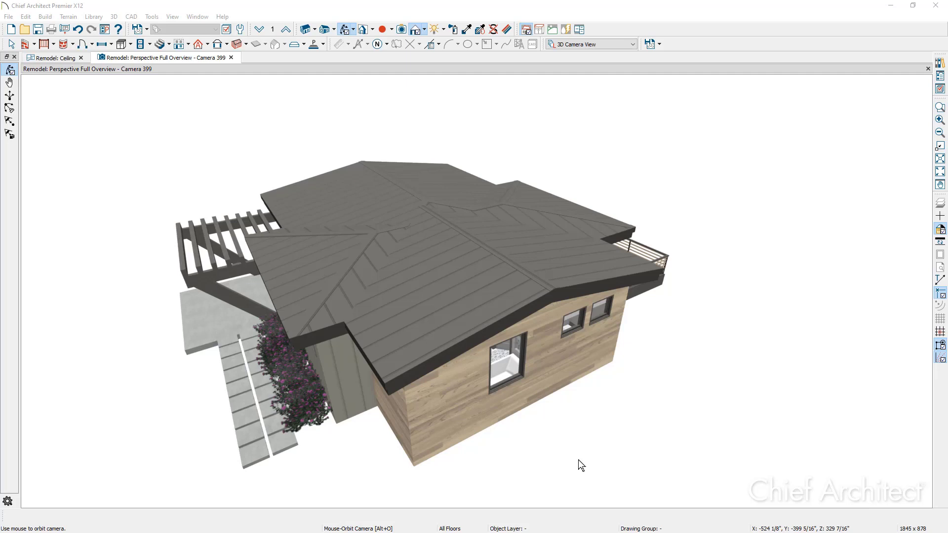
Step: Look through the automatic roof styles in the Build Roof settings and leave them without making changes
scroll(581, 466, up, 1)
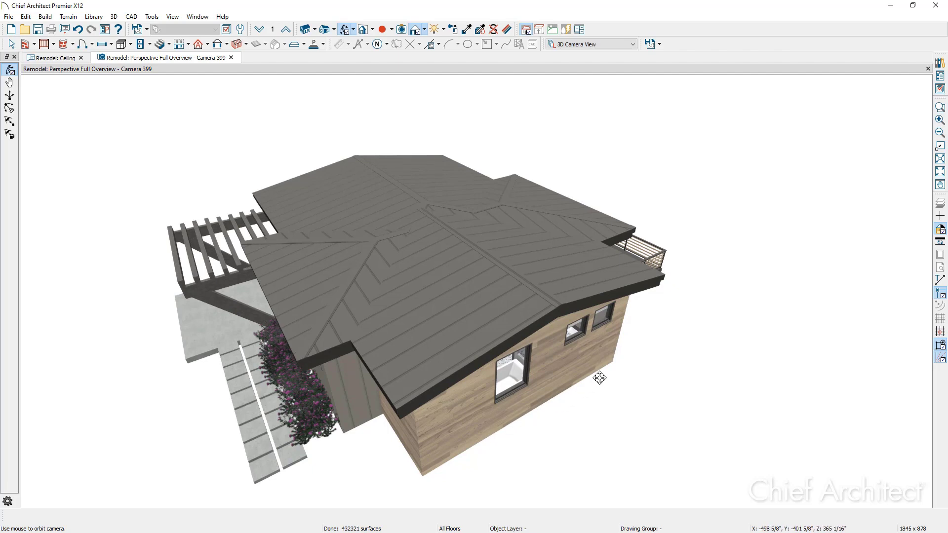
key(ctrl+shift+r)
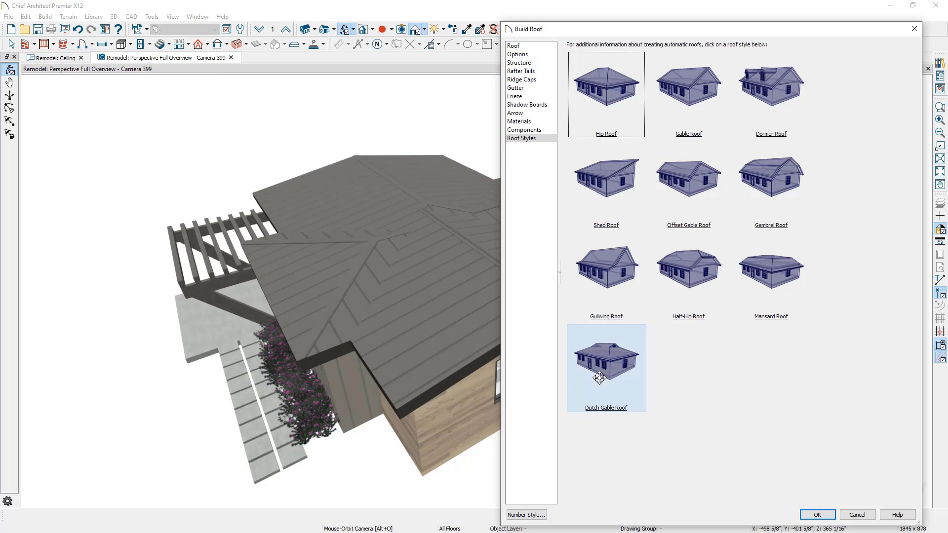
click(856, 515)
Step: Change the exterior wall behind the flowering shrubs to a gable wall
drag(458, 435, 500, 407)
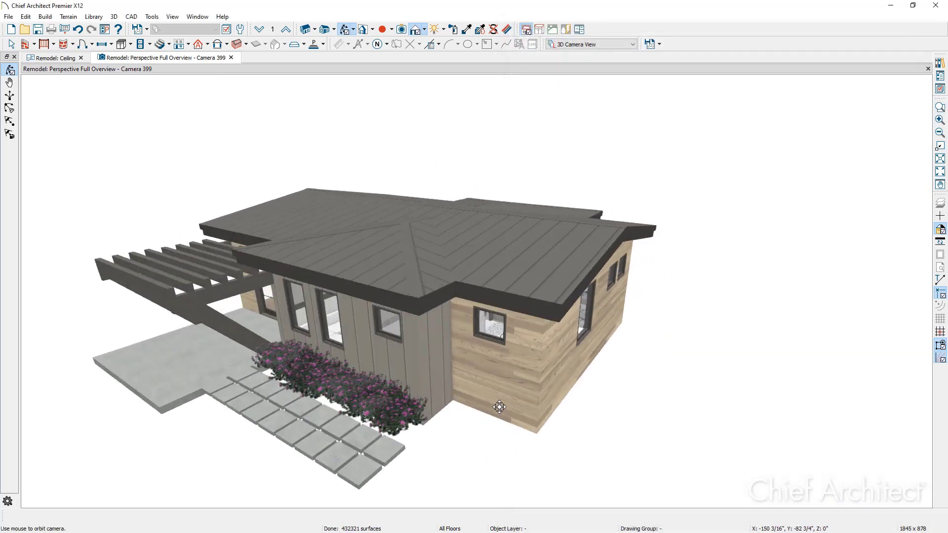
click(378, 356)
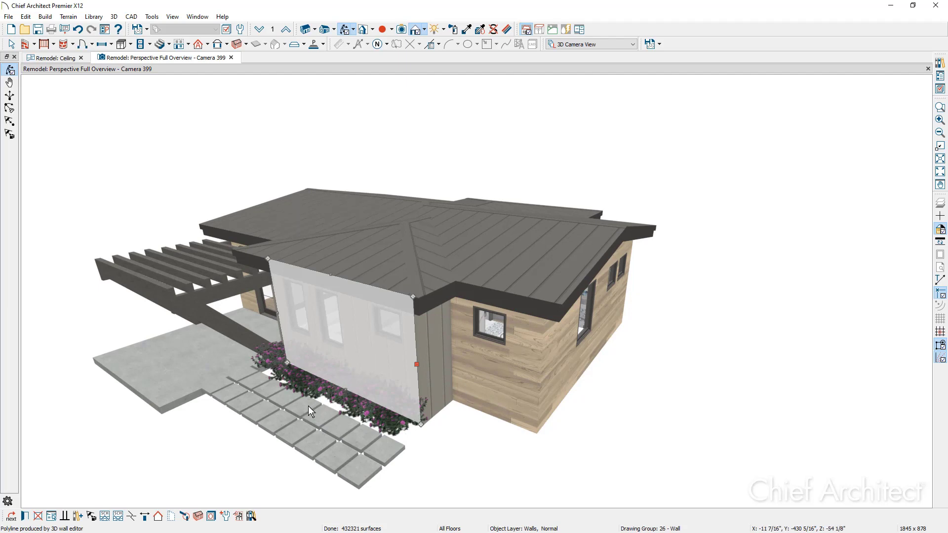
click(158, 517)
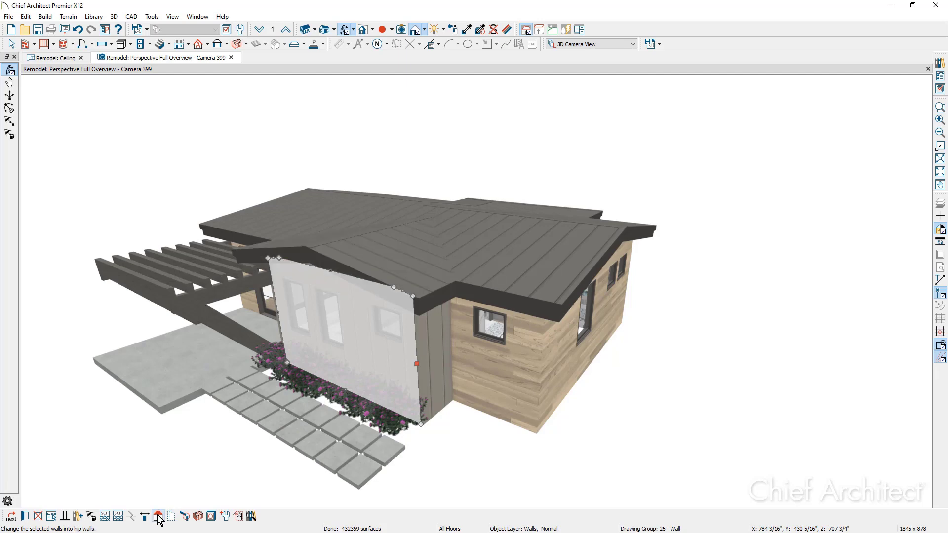
key(Escape)
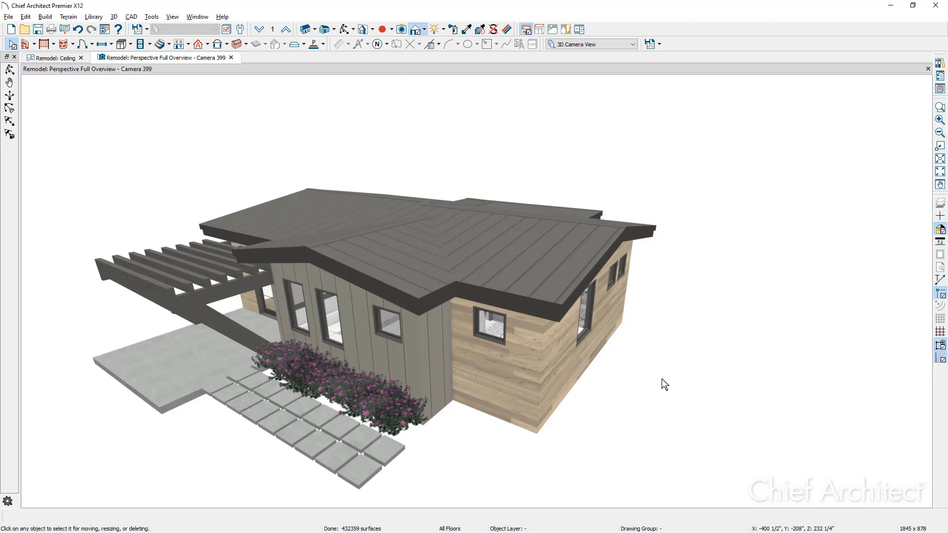
Step: Change the two side walls of the bedroom projection facing the deck to gable walls
middle_drag(731, 378, 425, 354)
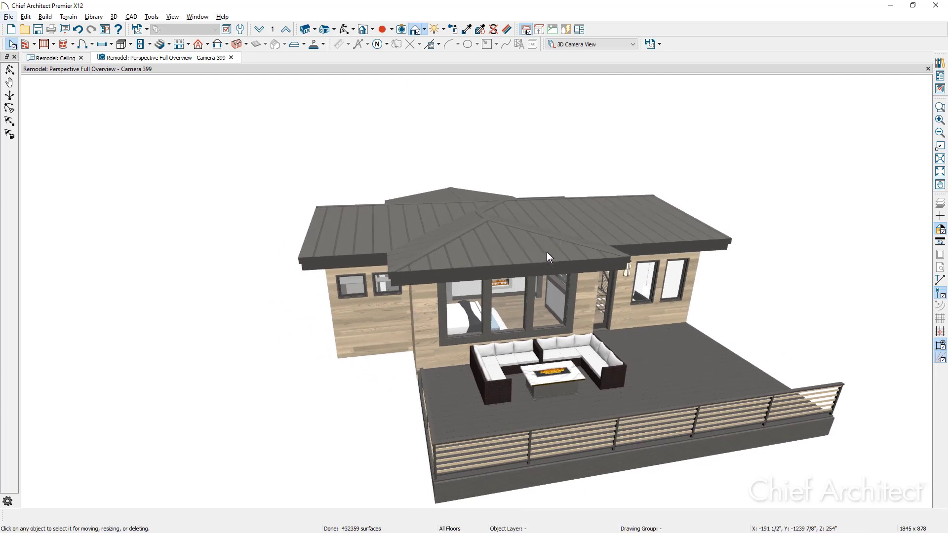
middle_drag(413, 364, 512, 339)
click(425, 322)
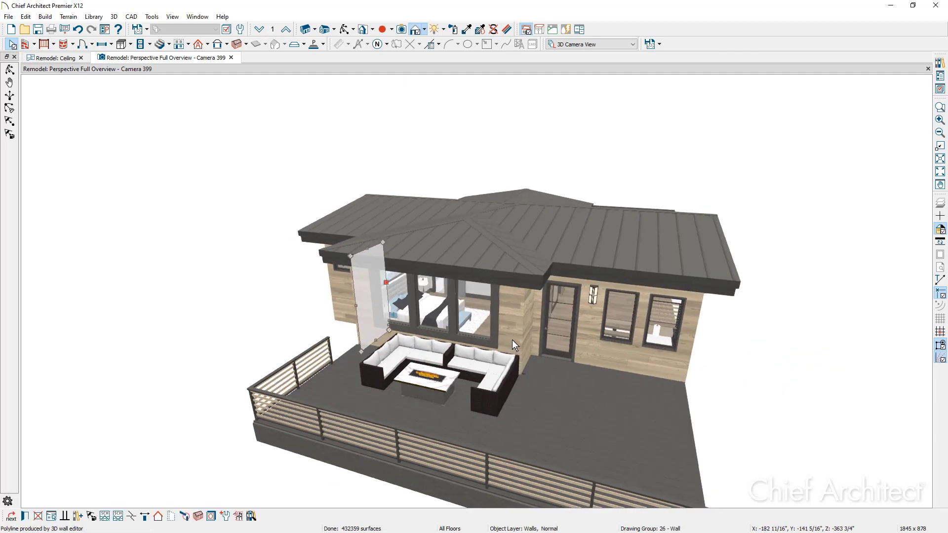
click(530, 317)
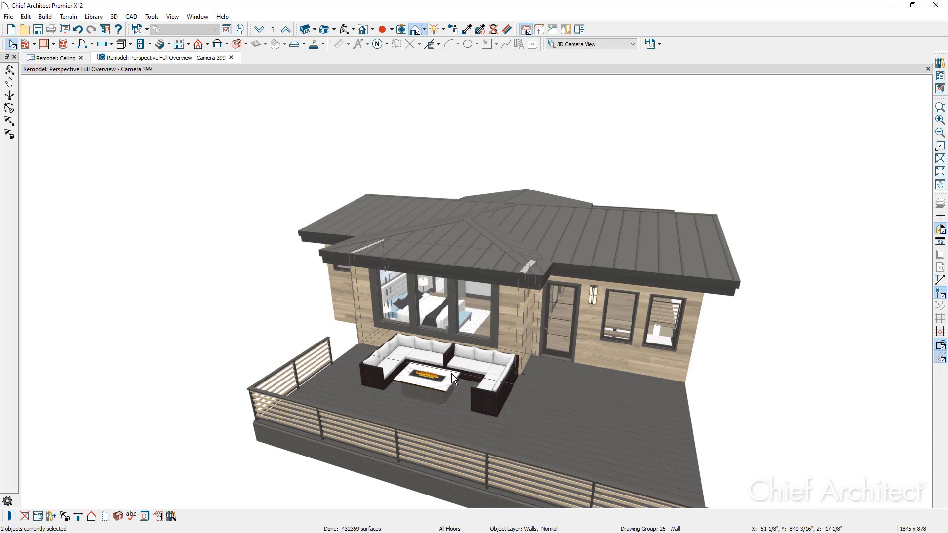
click(94, 519)
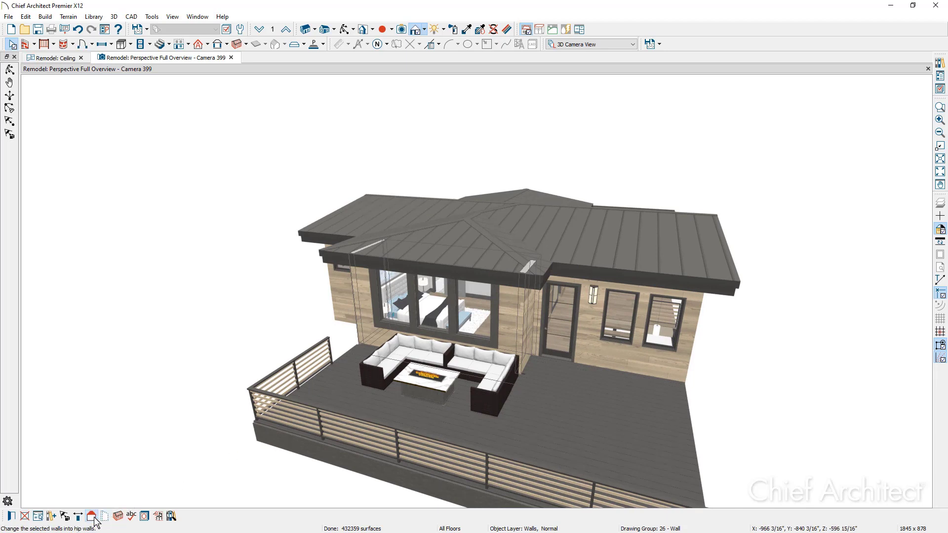
Step: Set the roof option of the bedroom's three-window wall facing the deck to High Shed/Gable Wall
click(359, 281)
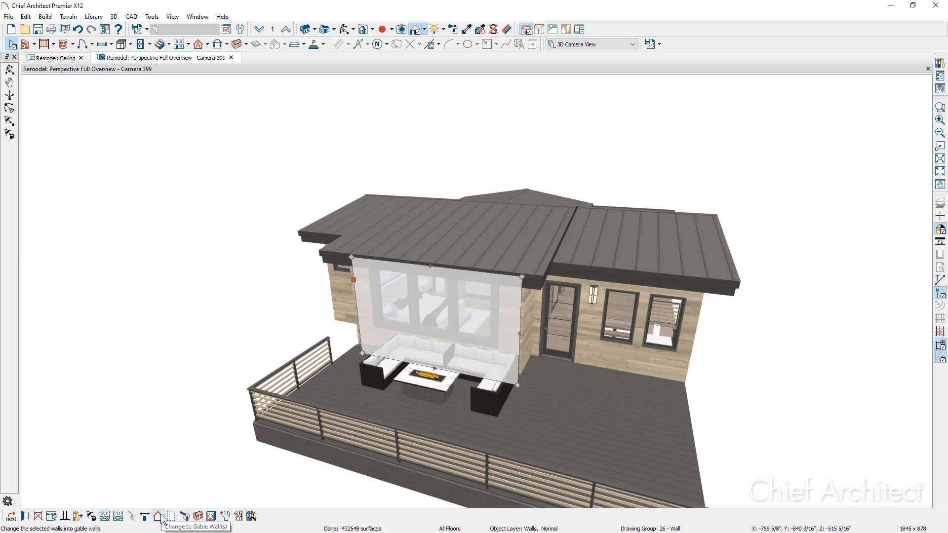
click(25, 517)
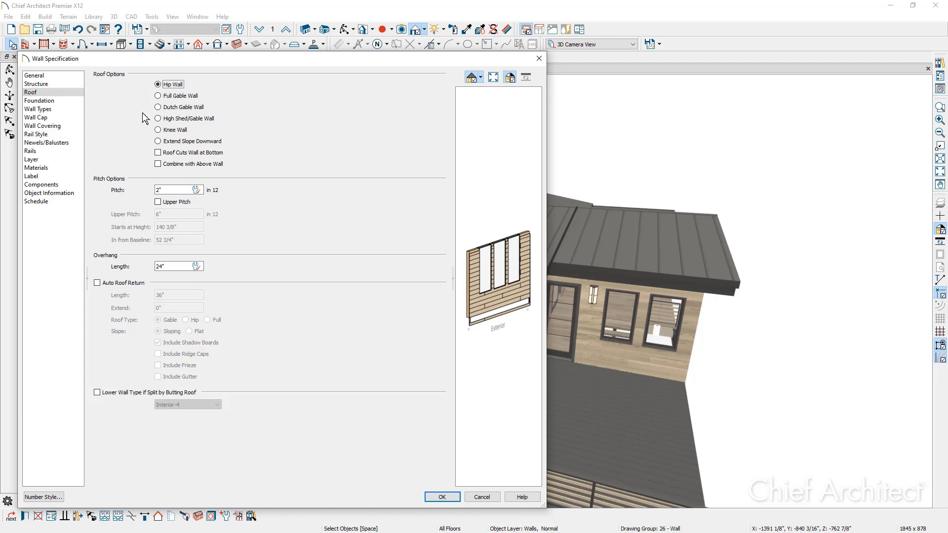
click(159, 118)
click(441, 498)
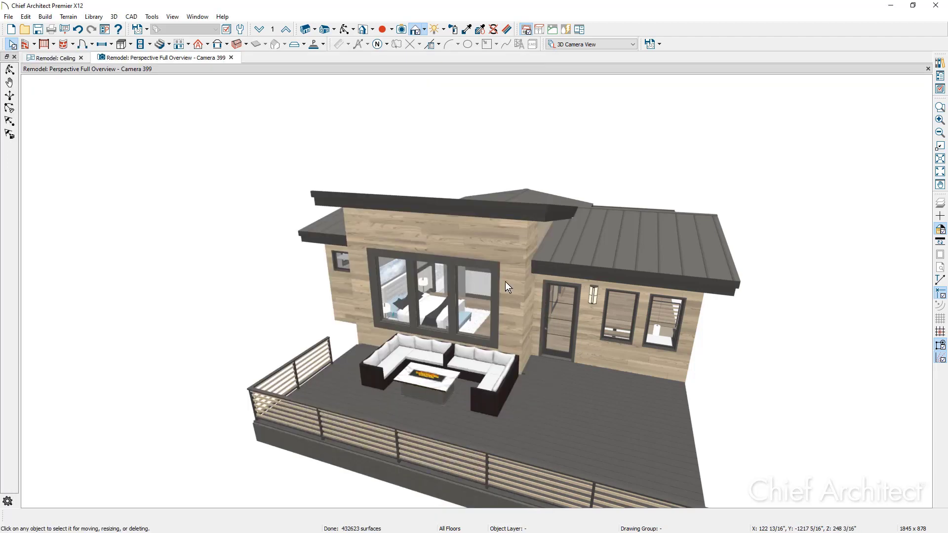
Step: Extend the attic wall above the bedroom's side wall back under the raised shed roof, accepting the change to the generated wall
click(531, 239)
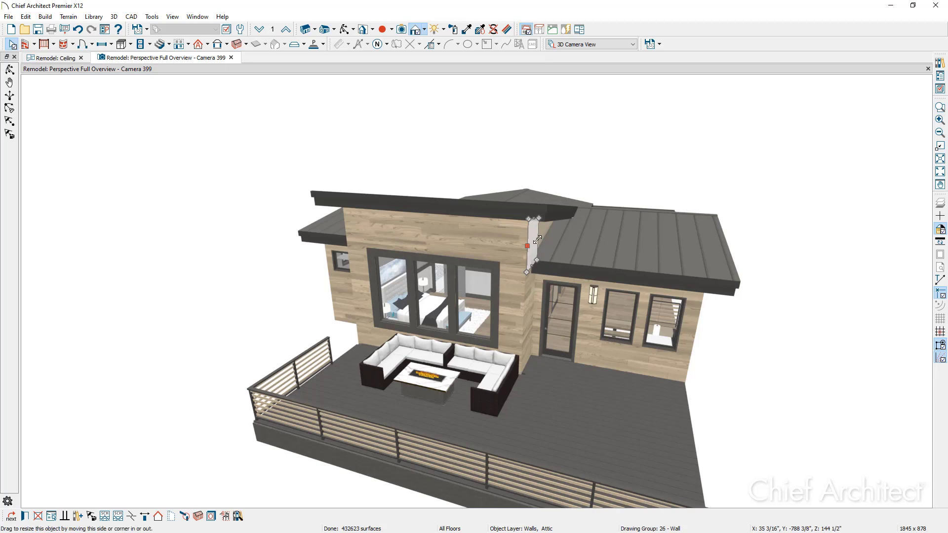
drag(537, 239, 560, 239)
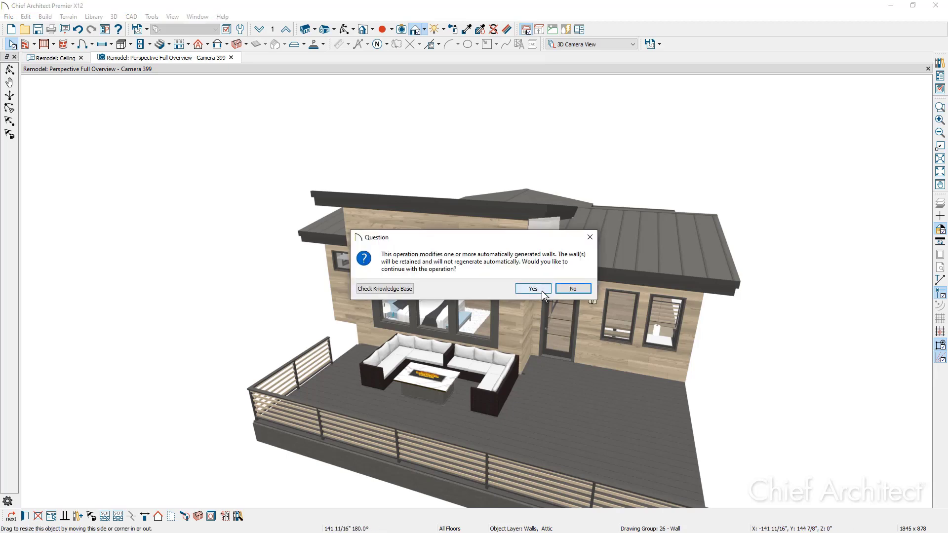
click(541, 291)
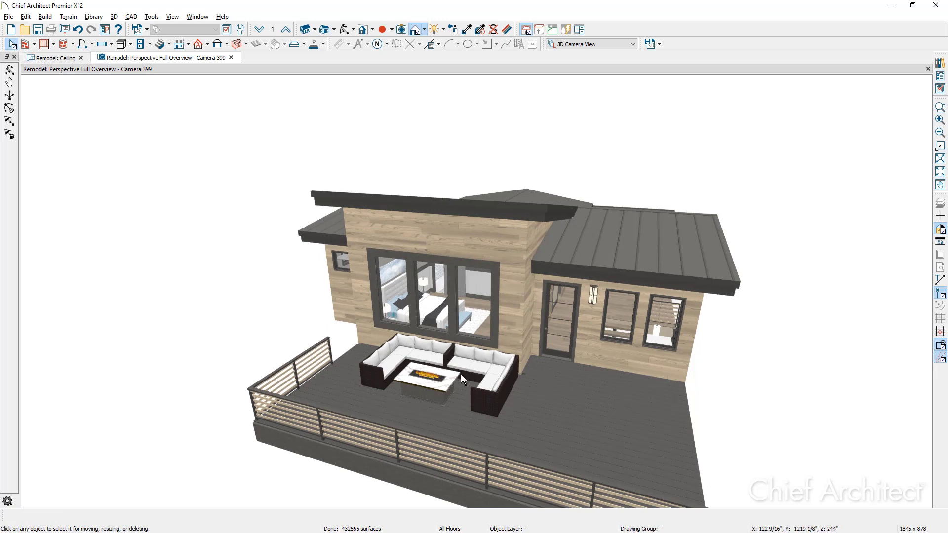
Step: Turn off Flat Ceiling Over This Room in the master bedroom's structure settings
middle_drag(461, 374, 545, 356)
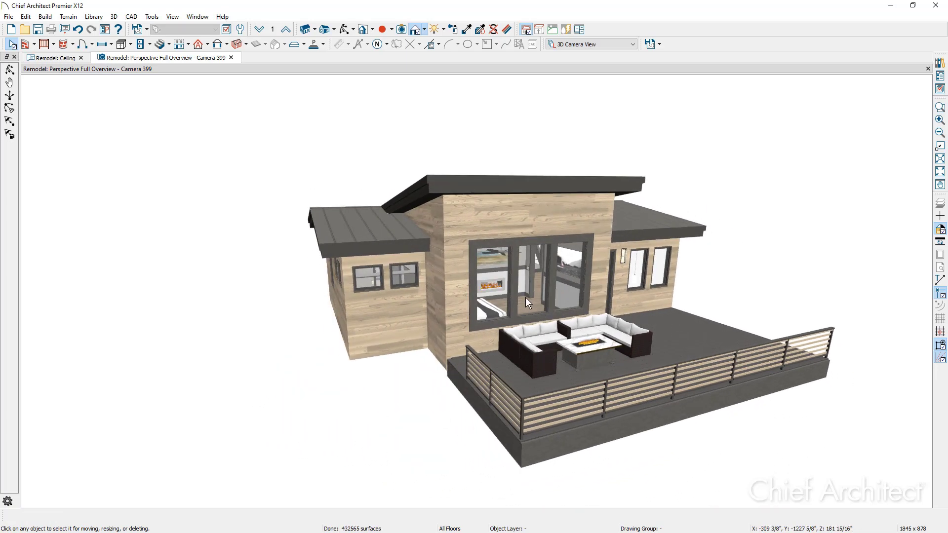
scroll(509, 262, up, 2)
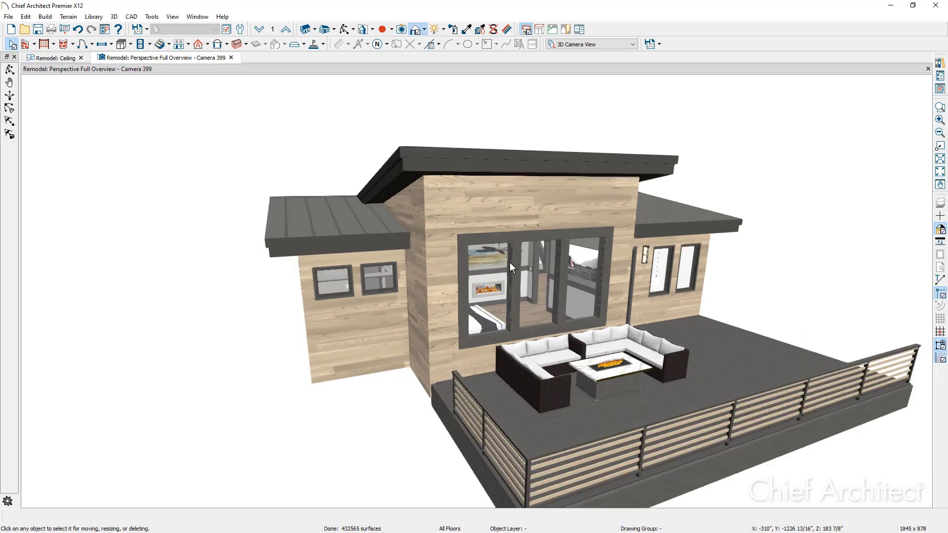
scroll(509, 265, up, 8)
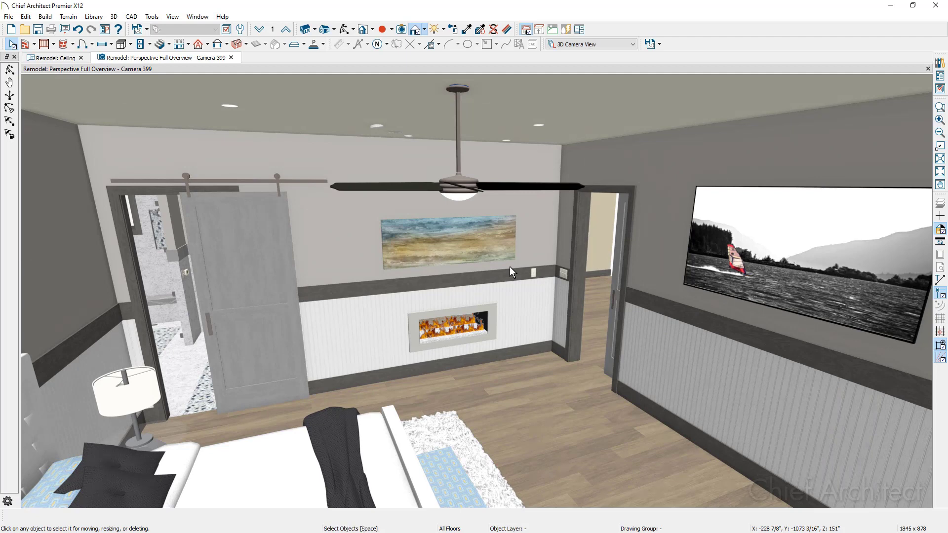
double_click(518, 422)
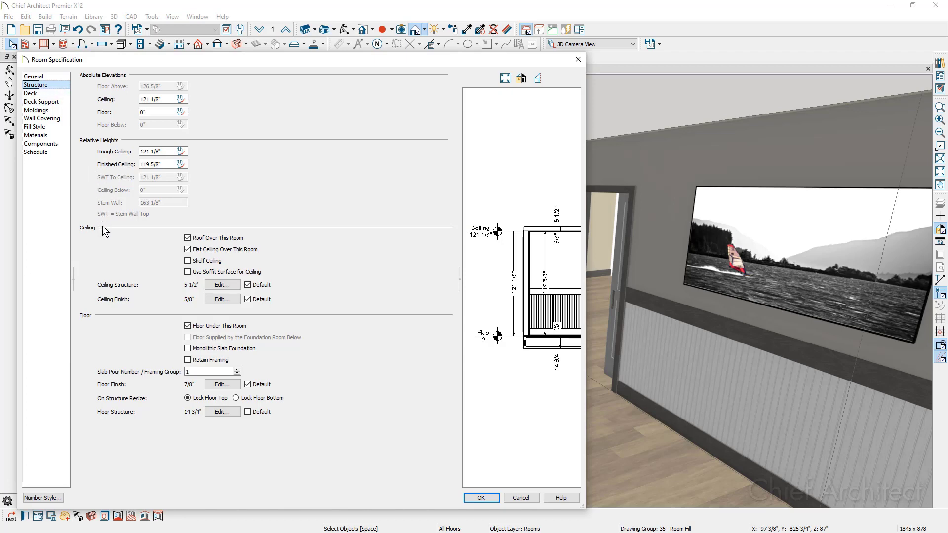
click(187, 251)
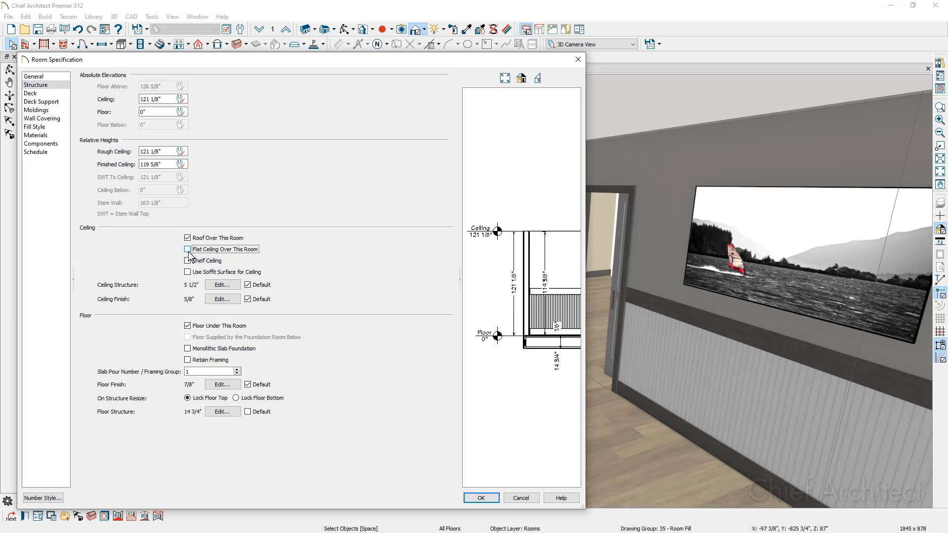
click(473, 496)
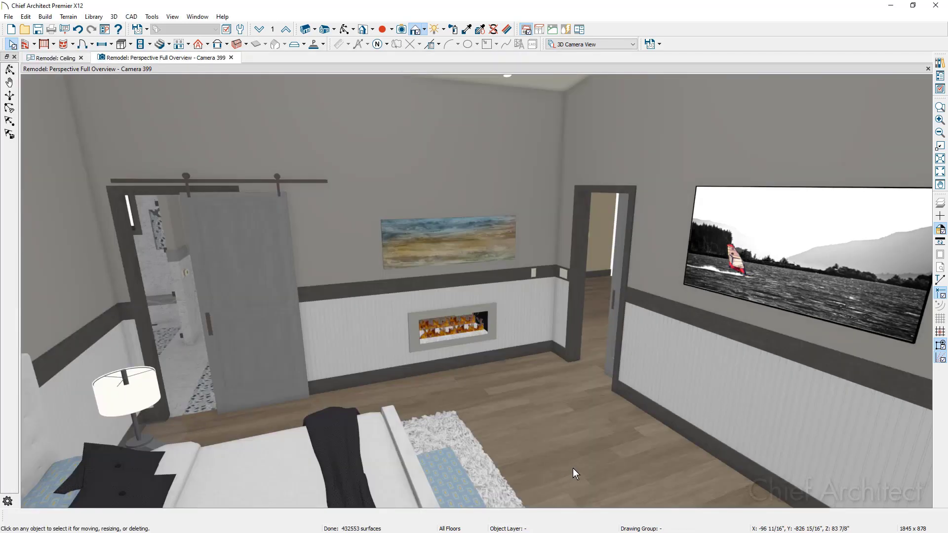
Step: Copy the three bedroom windows facing the deck straight up to form a second row above them
scroll(606, 473, down, 5)
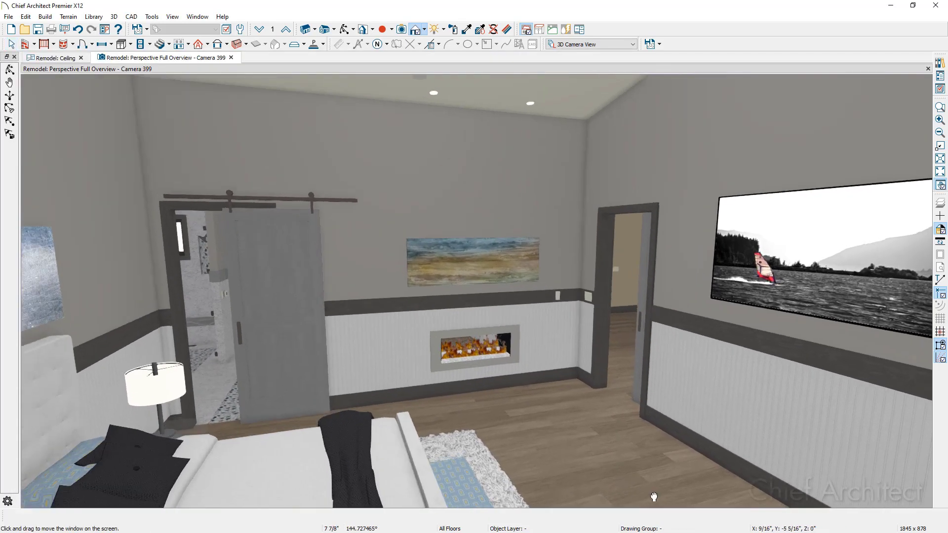
scroll(589, 360, up, 5)
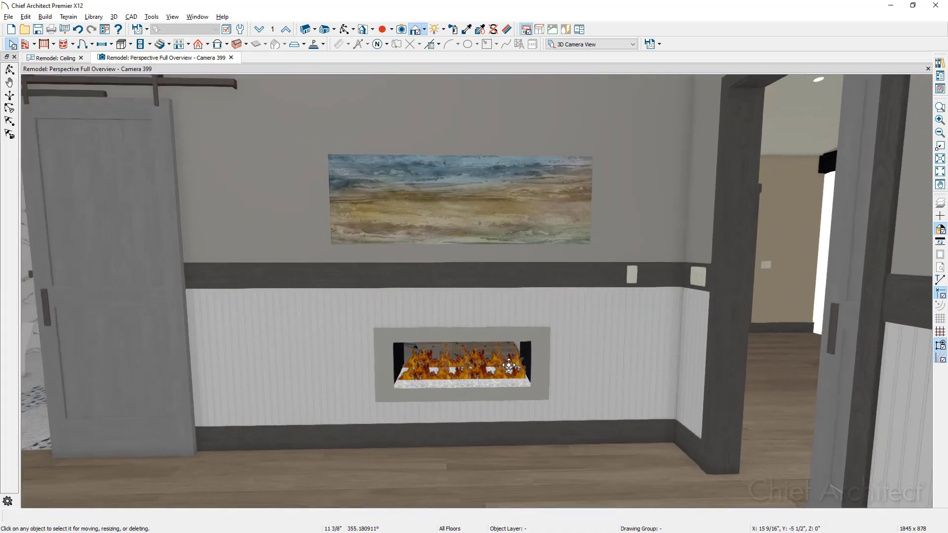
middle_drag(509, 366, 365, 477)
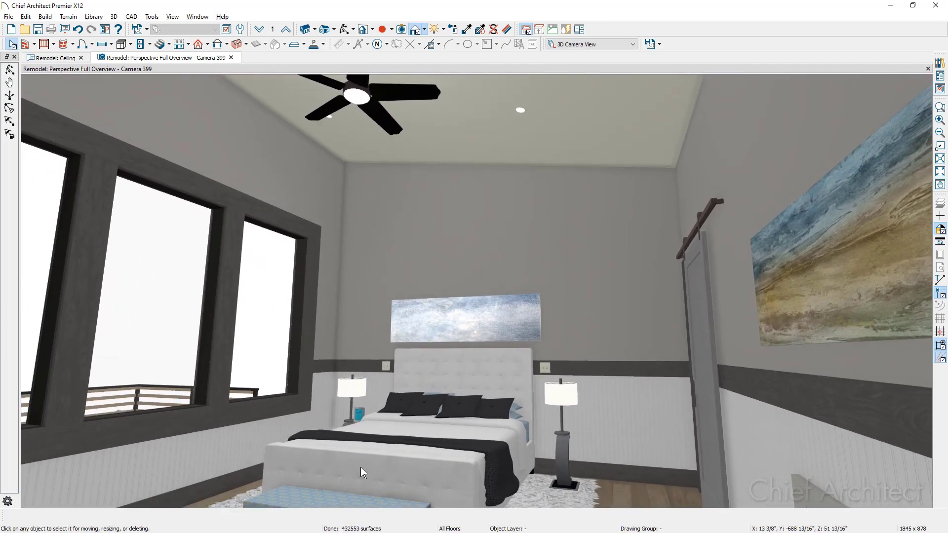
mouse_move(400, 451)
middle_down()
mouse_move(341, 470)
mouse_move(395, 443)
middle_up()
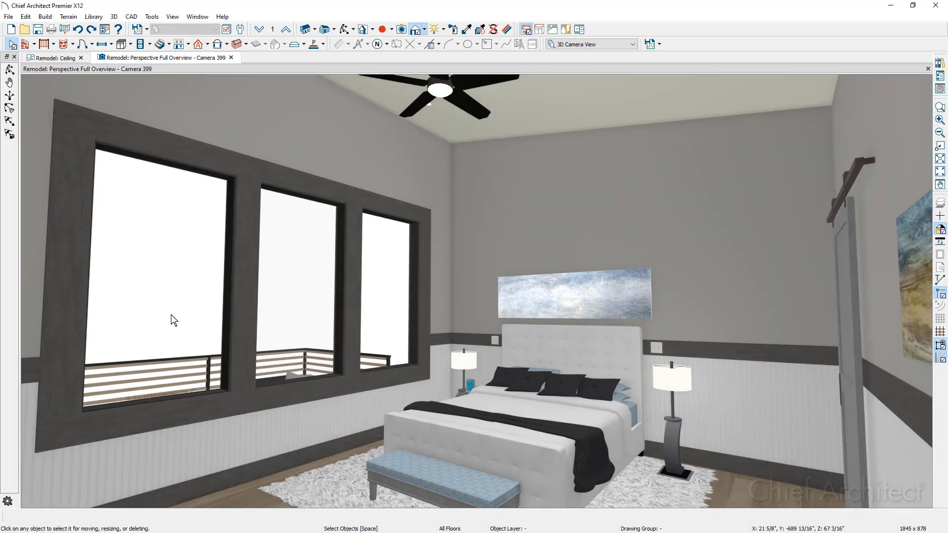
click(171, 315)
shift+click(297, 300)
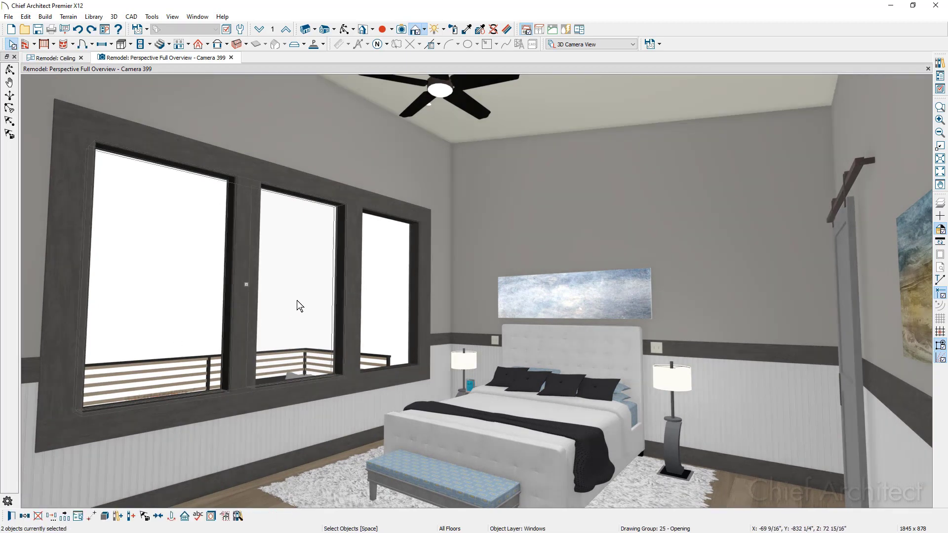
shift+click(396, 294)
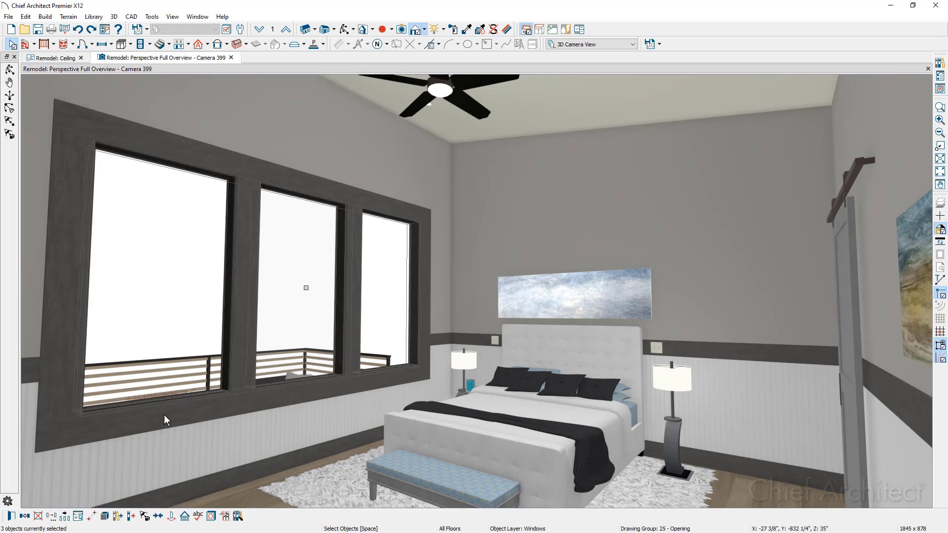
click(24, 517)
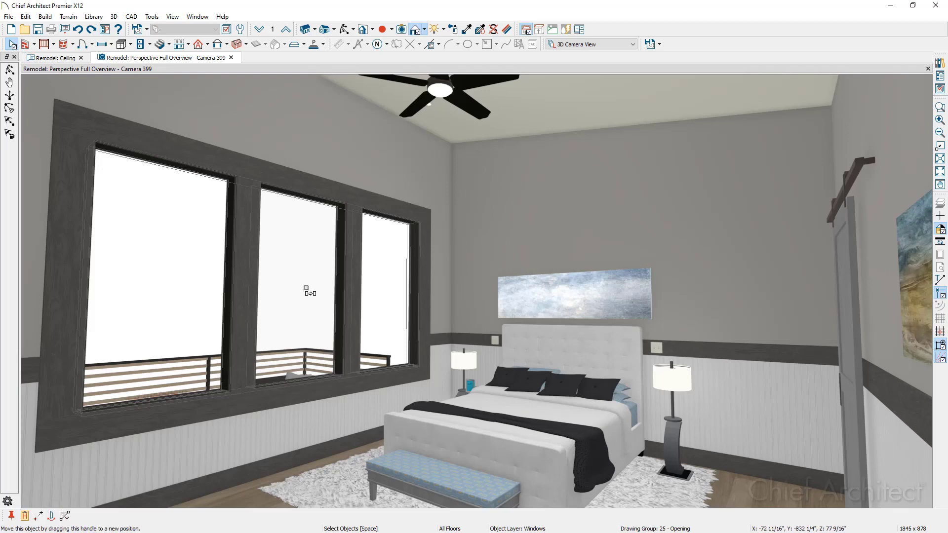
drag(307, 286, 308, 76)
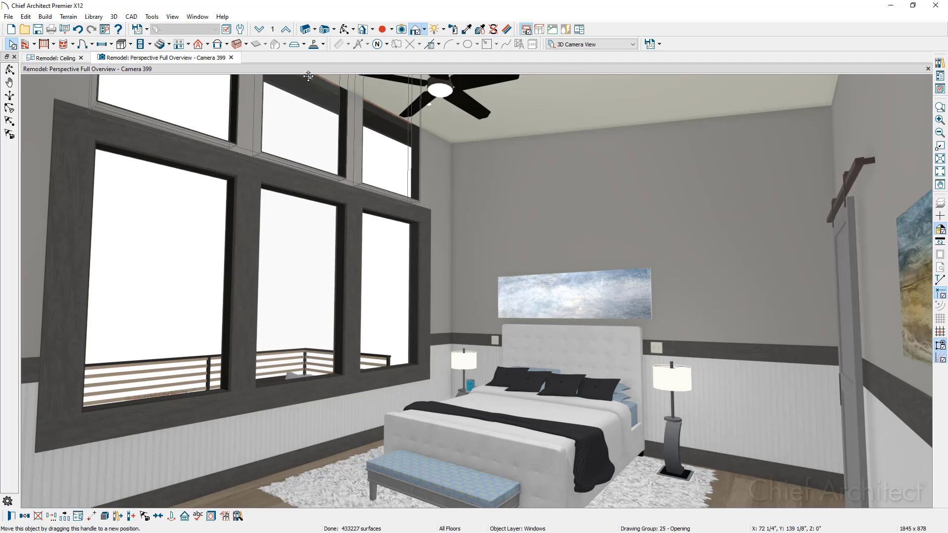
Step: Set the three upper windows' height to 45 3/4" and their floor-to-bottom distance to 130 3/4"
double_click(308, 76)
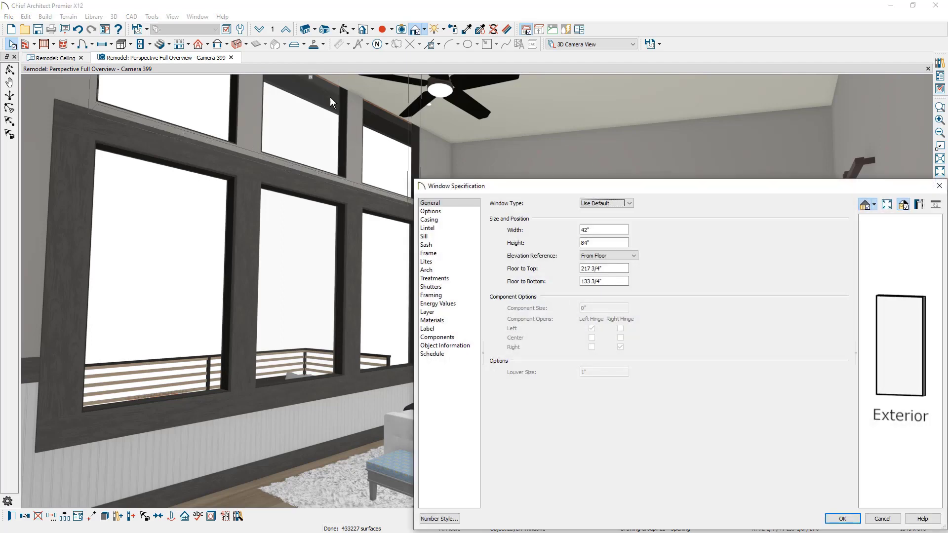
double_click(578, 243)
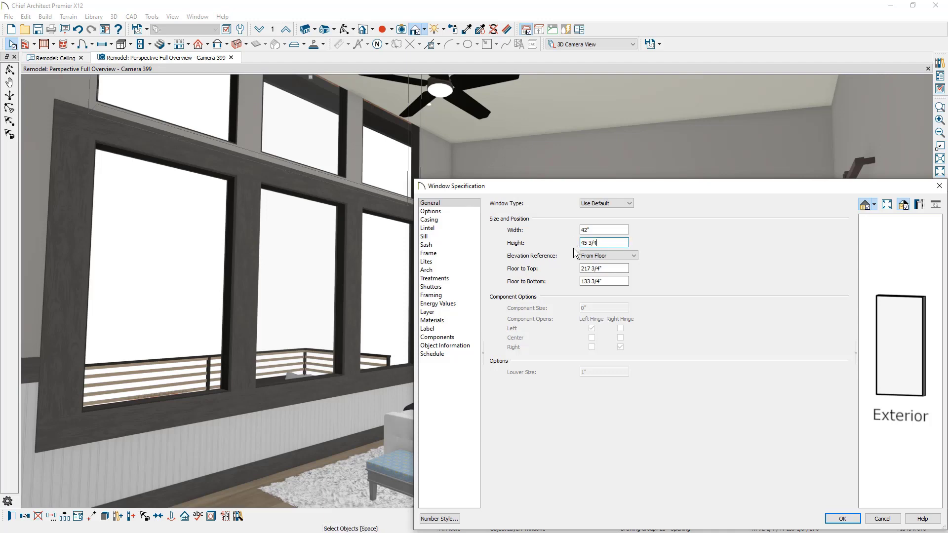
double_click(616, 281)
text(172)
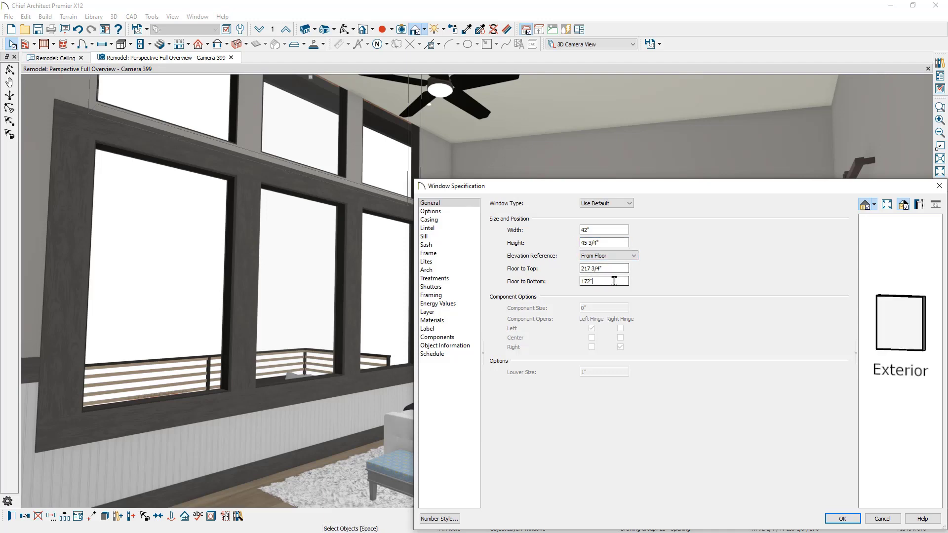
double_click(614, 281)
text(1)
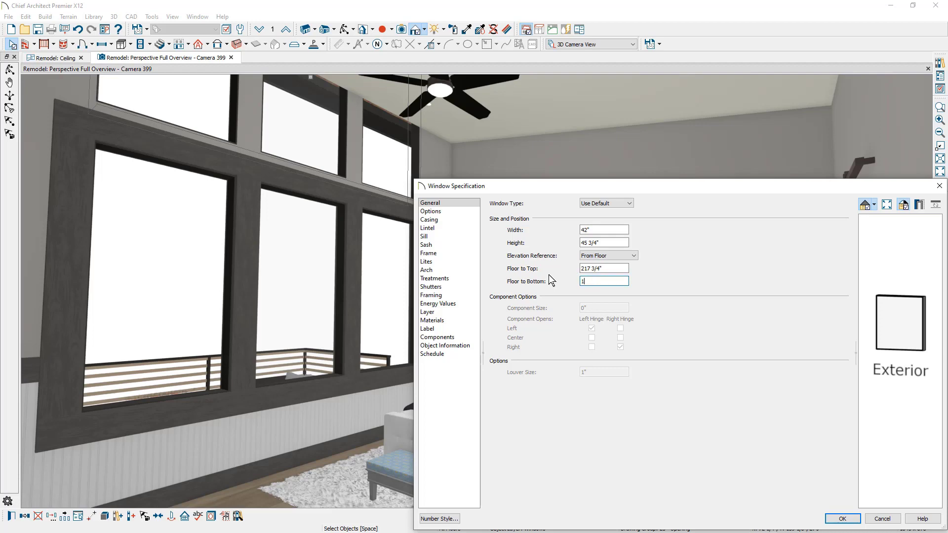
text(30.75)
key(Tab)
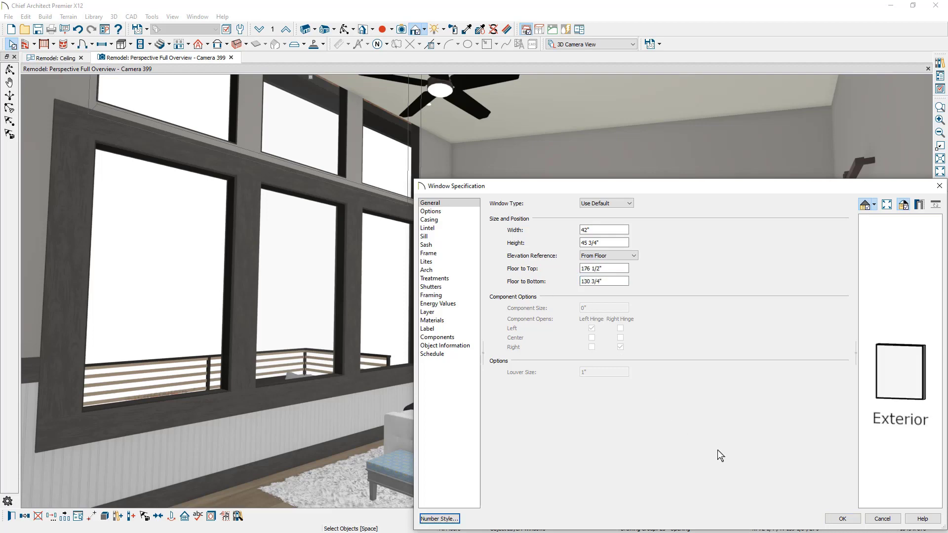
click(842, 518)
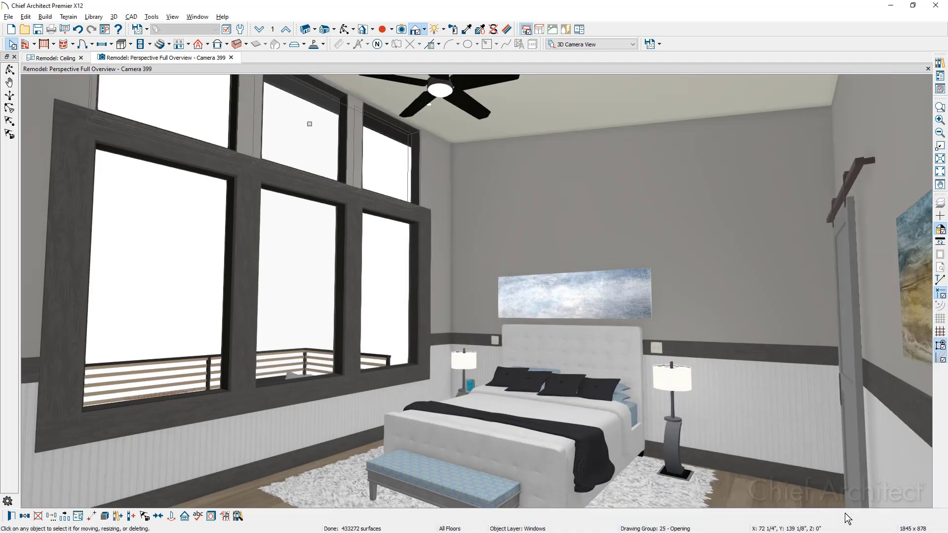
Step: Extend the four posts framing the bedroom windows to a total height of 180", keeping their bottom height locked
click(82, 211)
shift+click(352, 284)
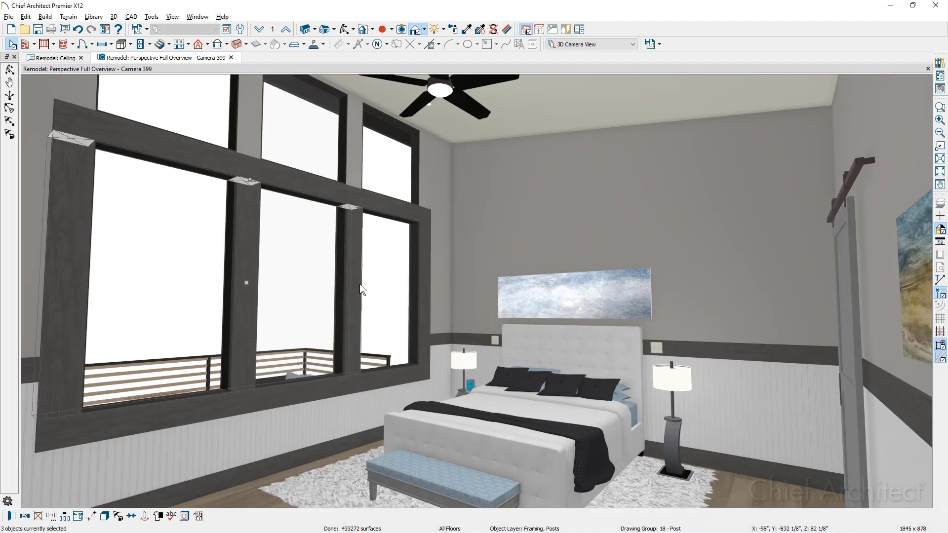
shift+click(428, 293)
double_click(428, 294)
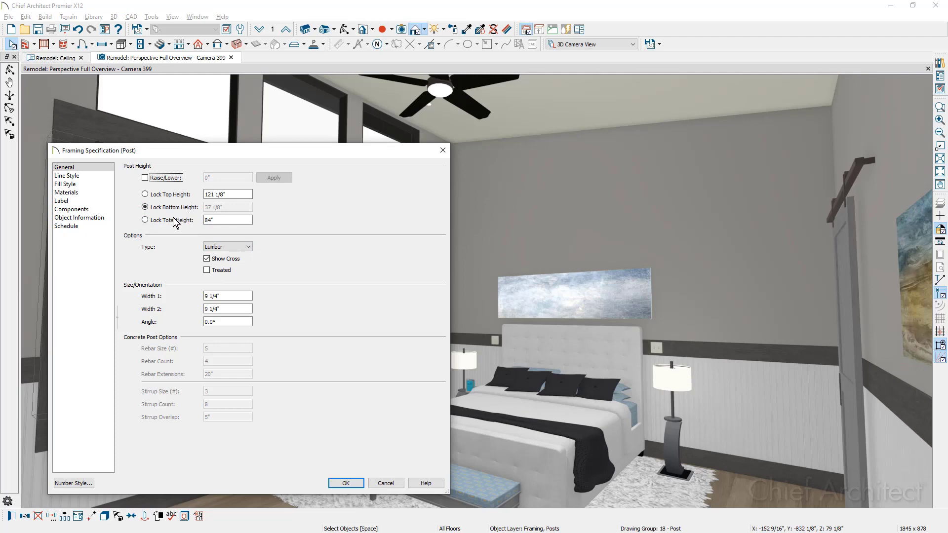
click(221, 221)
drag(221, 221, 182, 221)
text(180)
key(Return)
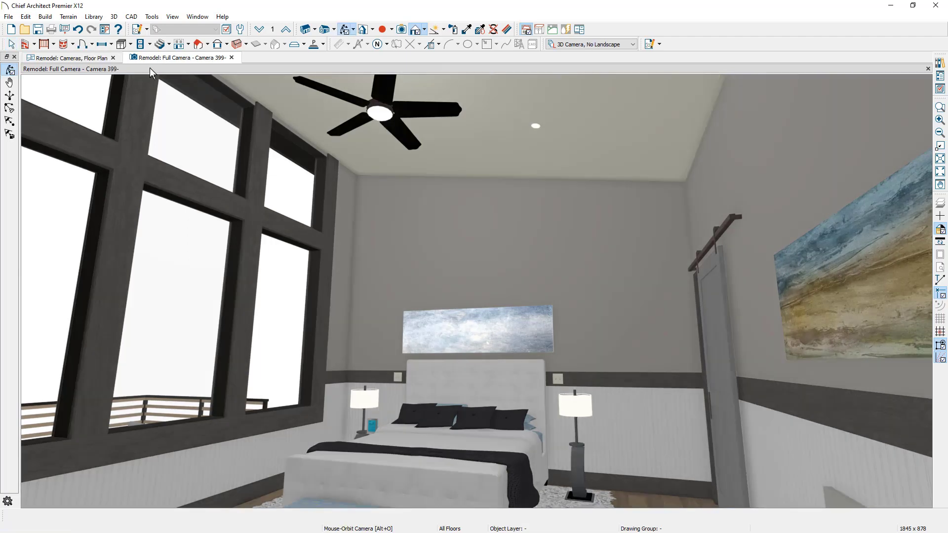
Step: Turn on Show Shadows for the bedroom camera view
click(147, 31)
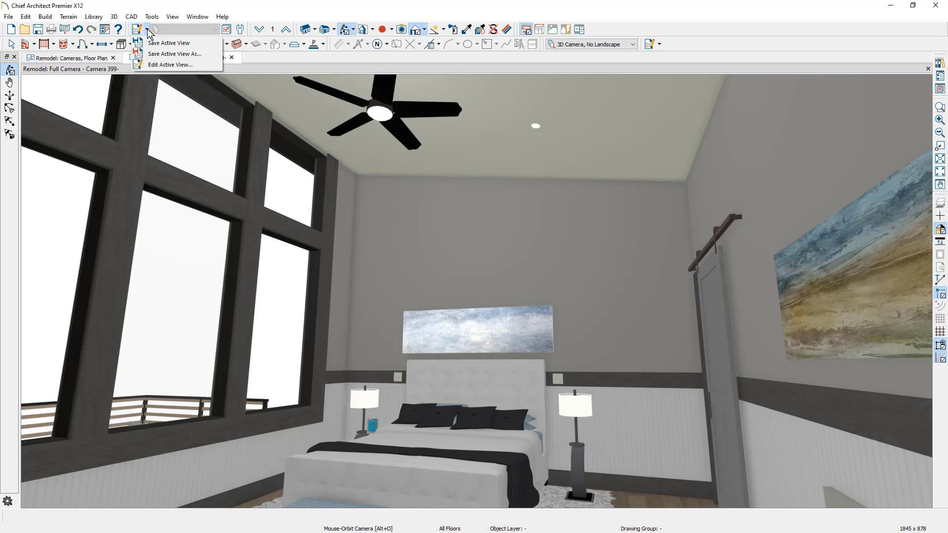
click(203, 65)
click(187, 136)
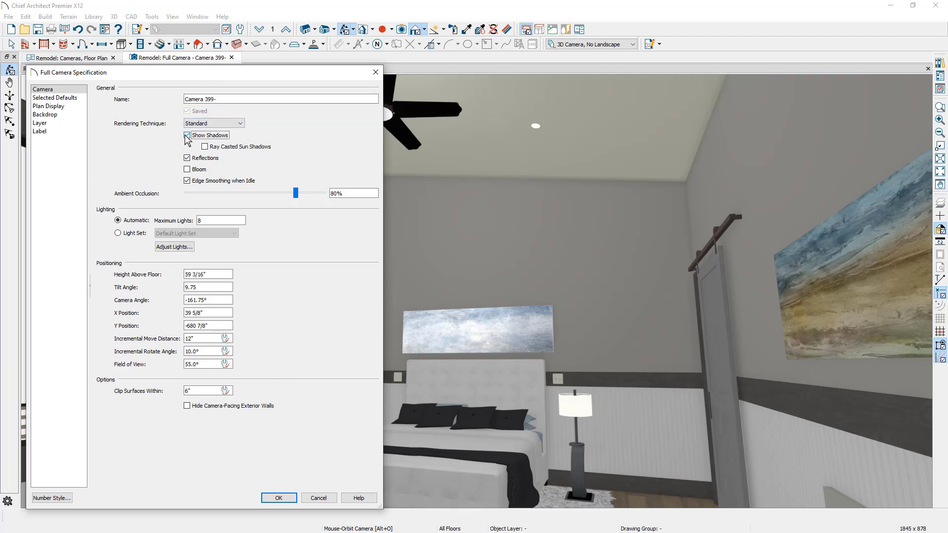
click(280, 498)
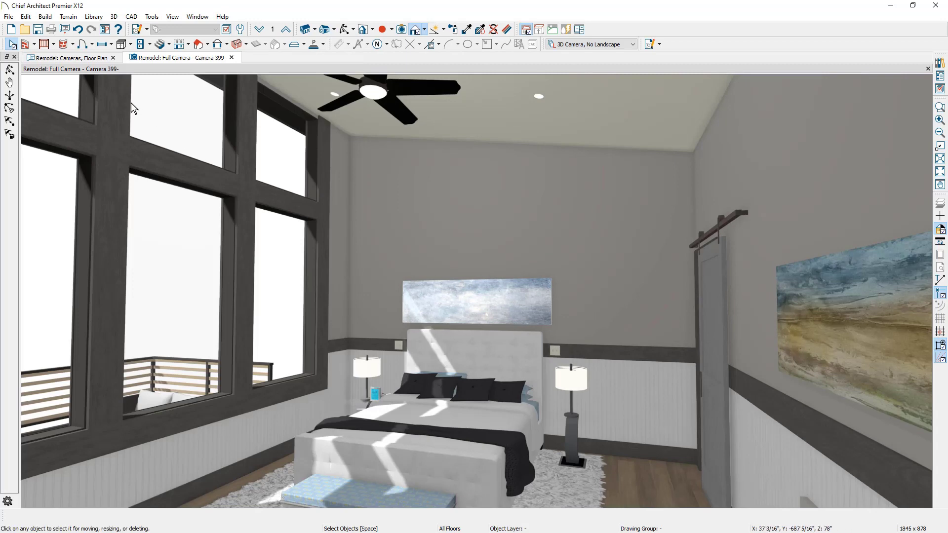
Step: Create a full camera view in the office from the ceiling plan, looking toward the fireplace
click(95, 59)
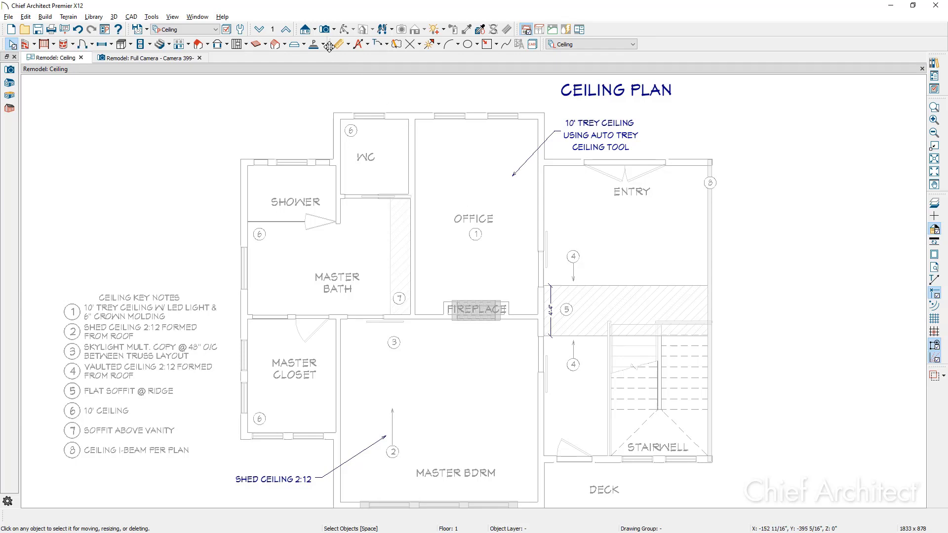
click(324, 33)
drag(518, 135, 496, 215)
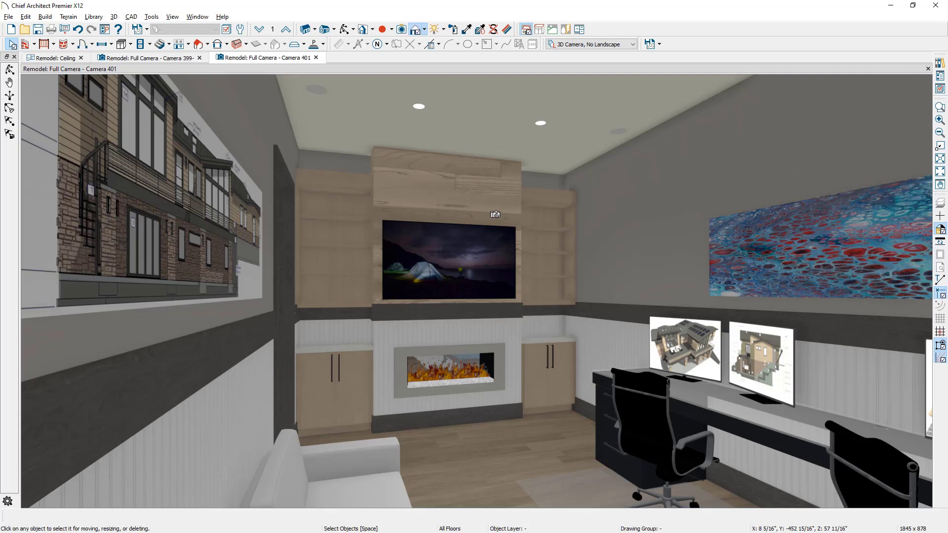
Step: Add an automatic trey ceiling to the office, 18" wide and 12" deep with vertical sides, CA-01 molding and a rope light
click(490, 214)
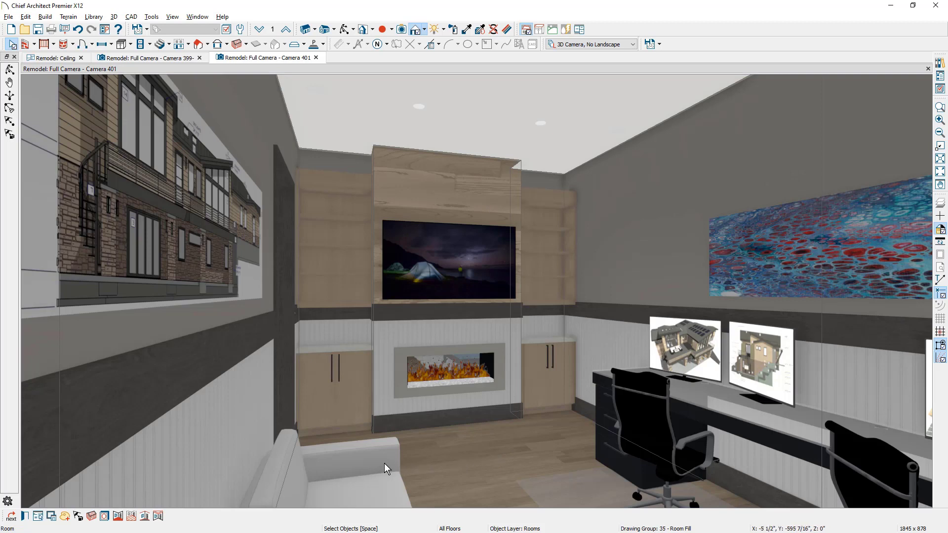
click(158, 516)
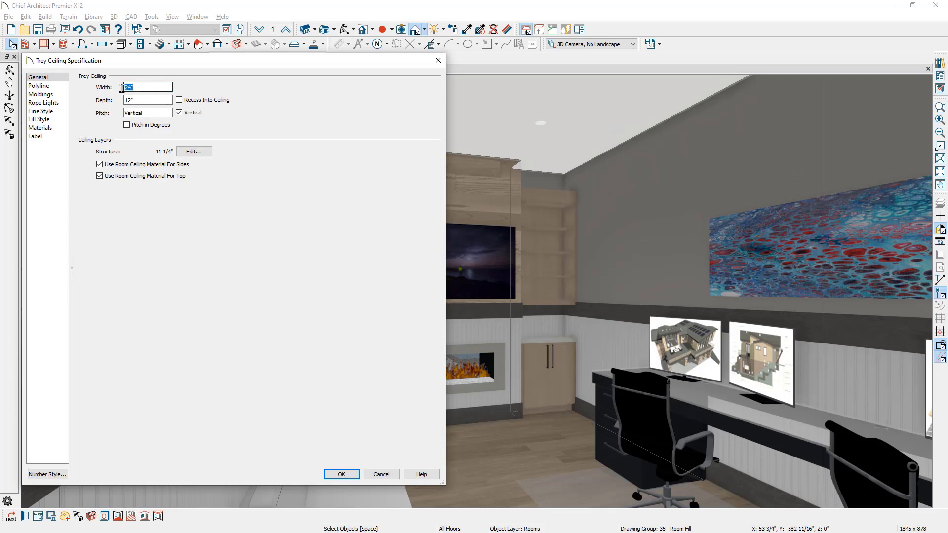
text(18)
click(186, 101)
click(179, 100)
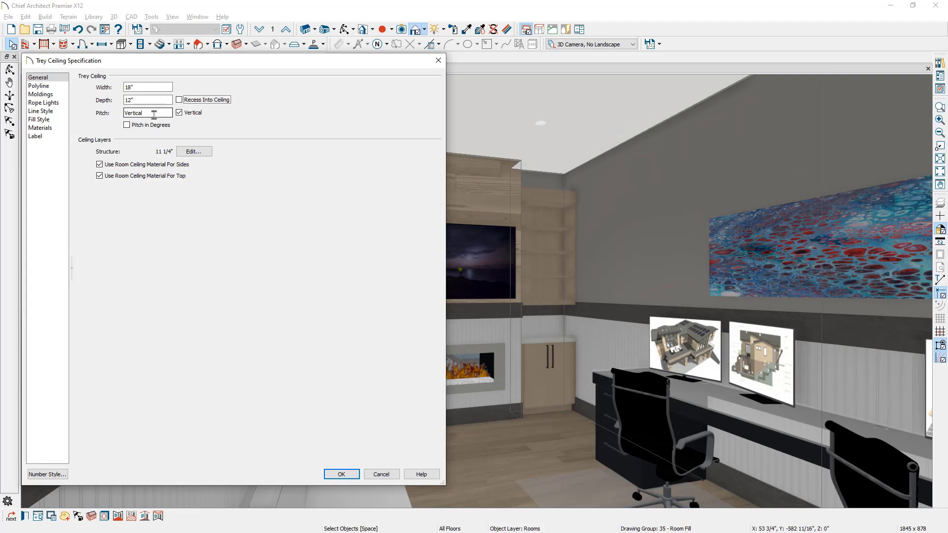
click(53, 96)
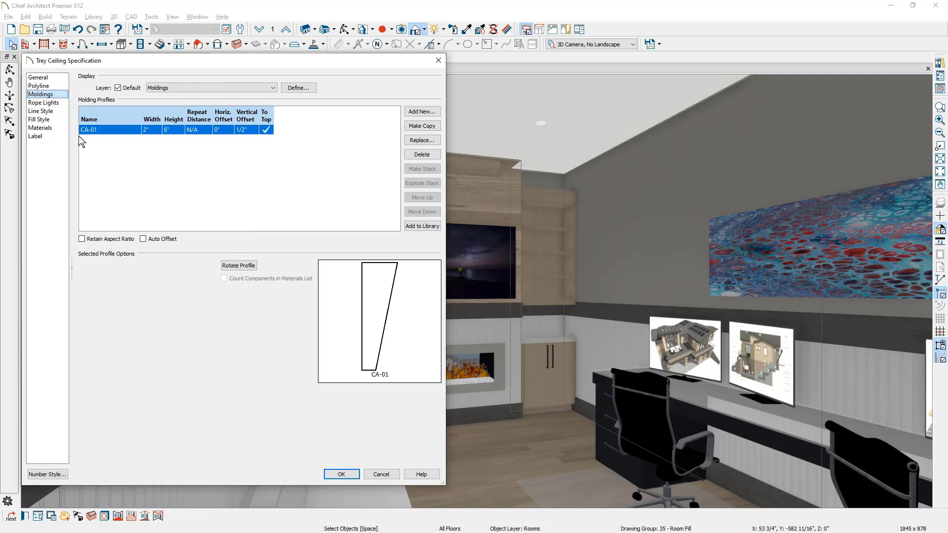
click(63, 104)
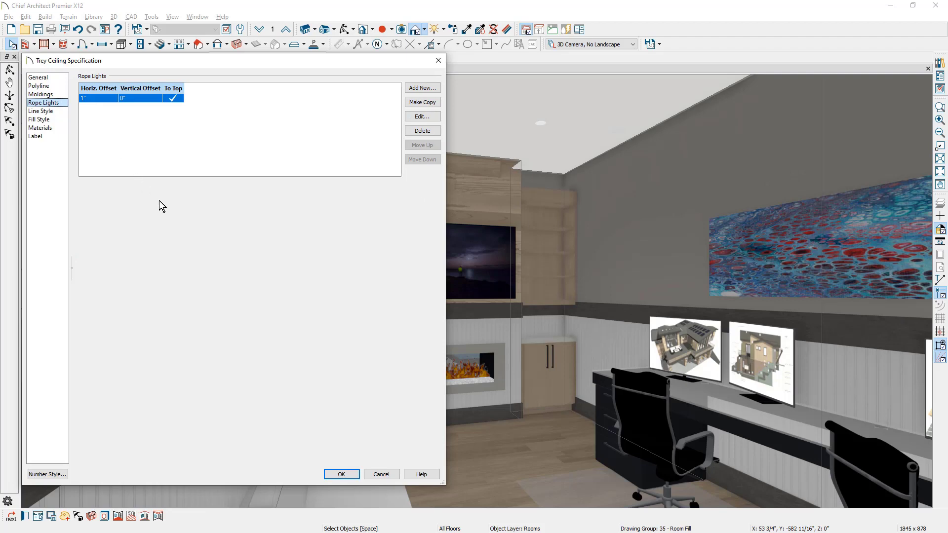
click(342, 474)
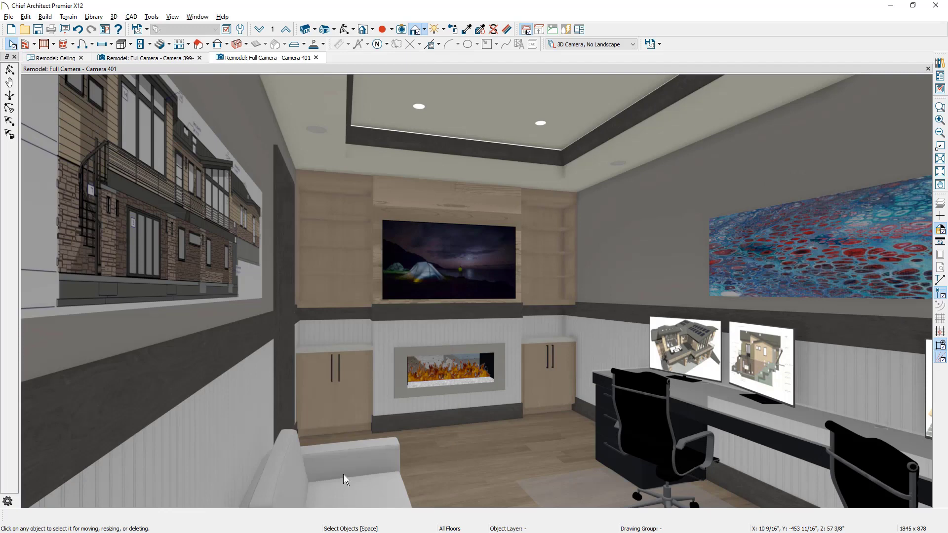
Step: Paint the office ceiling with the 1471 shoreline colour picked from the wall
click(466, 30)
click(640, 173)
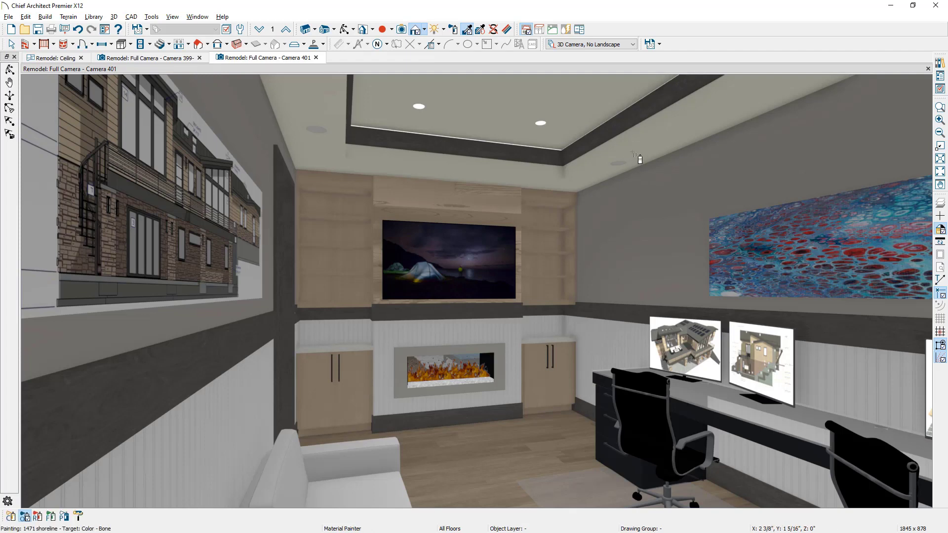
click(640, 158)
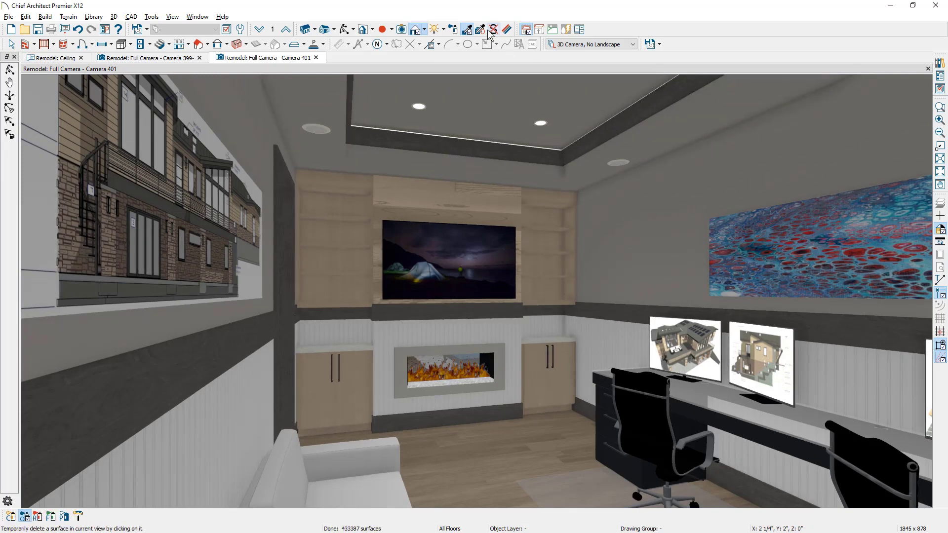
Step: Paint only the raised centre of the office's trey ceiling with the White Beadboard material from the fireplace wall
click(466, 31)
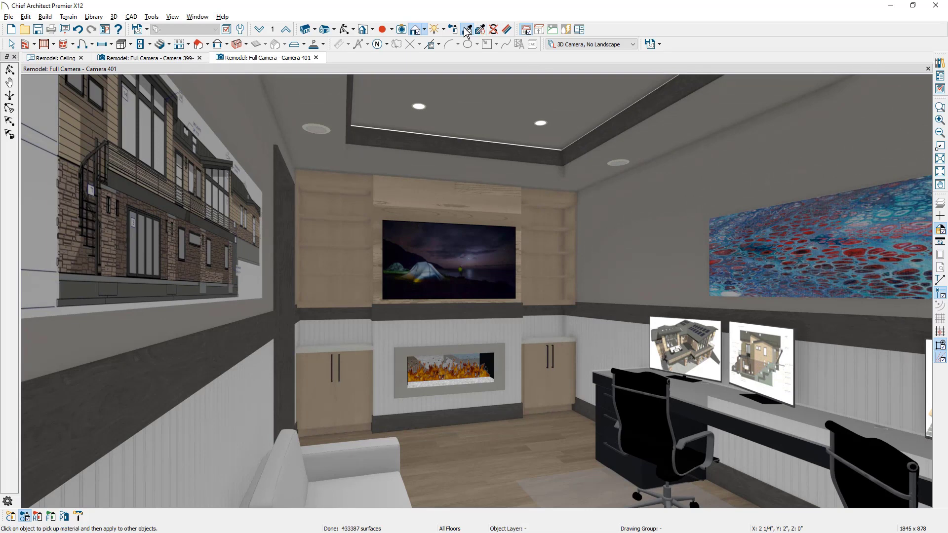
click(412, 328)
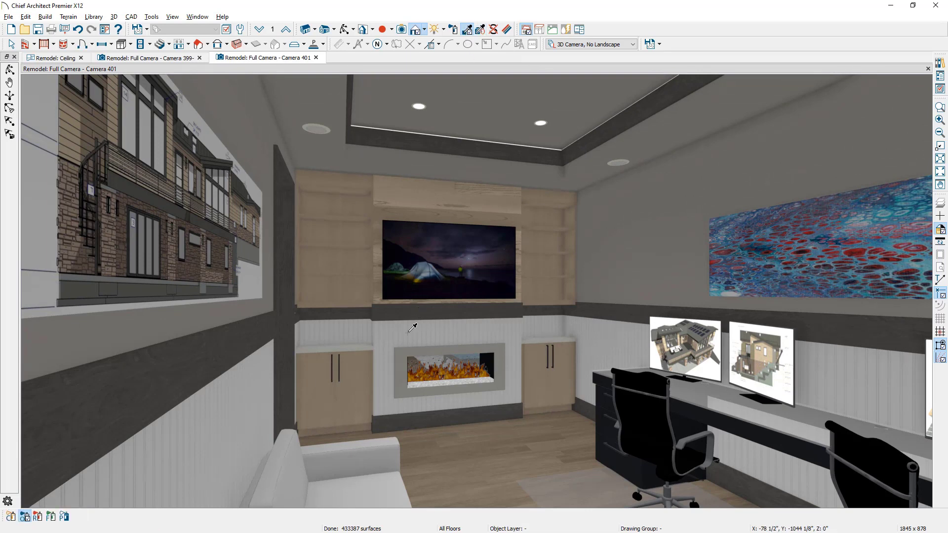
click(11, 518)
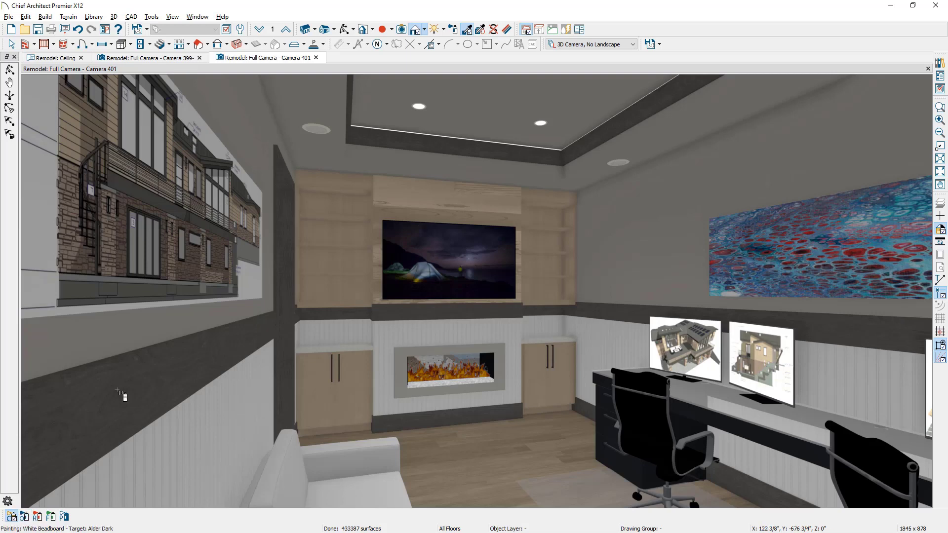
click(398, 118)
key(space)
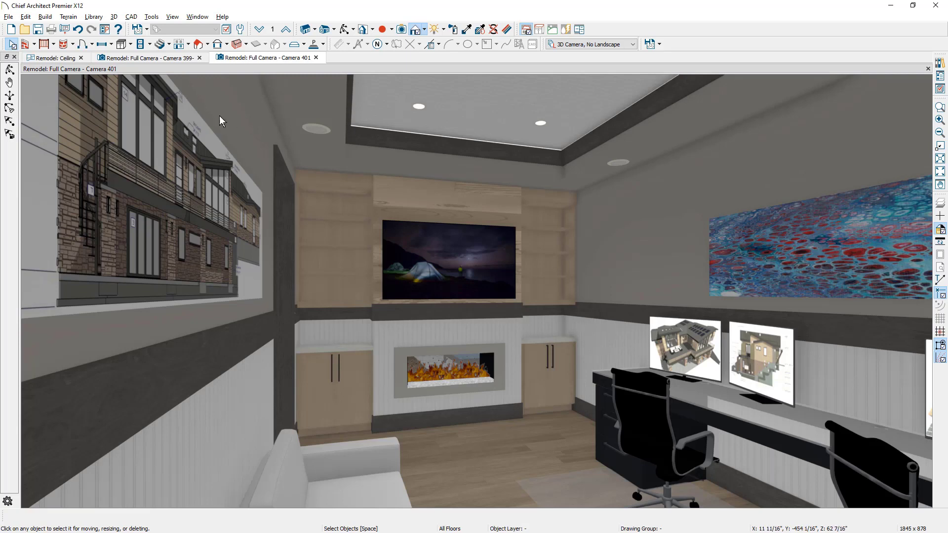
Step: Return to the ceiling plan and select the office's raised trey ceiling plane to examine its outline
click(67, 59)
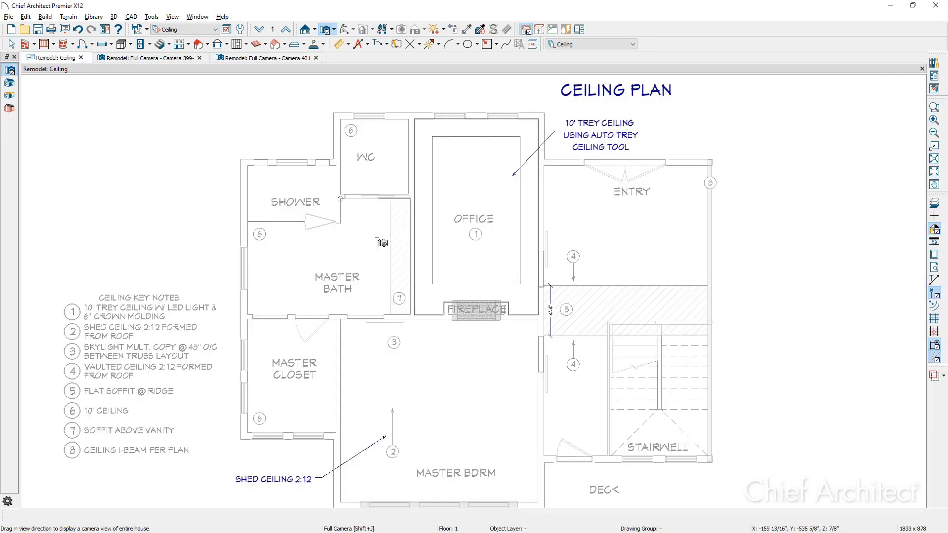
key(space)
click(432, 270)
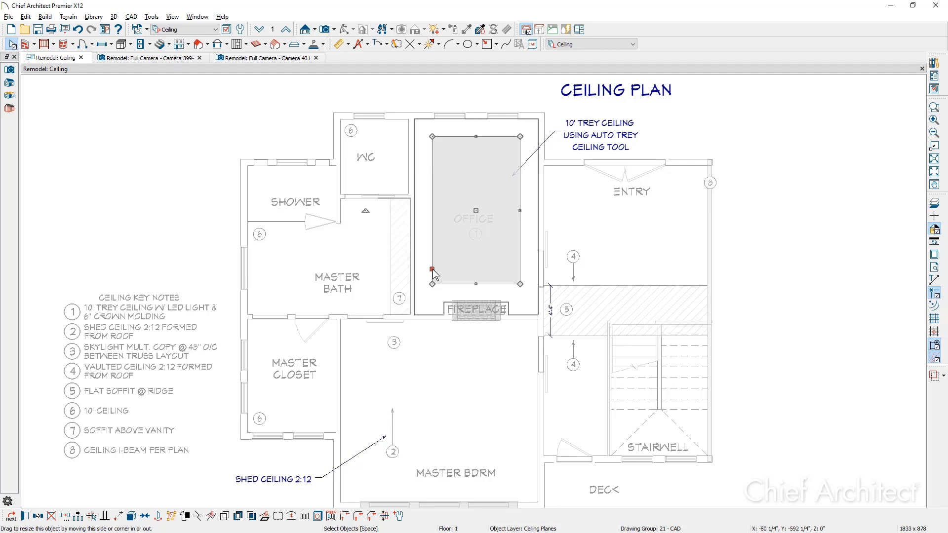
Step: Apply the GrandView1b backdrop from the library to the master bedroom camera view
click(169, 58)
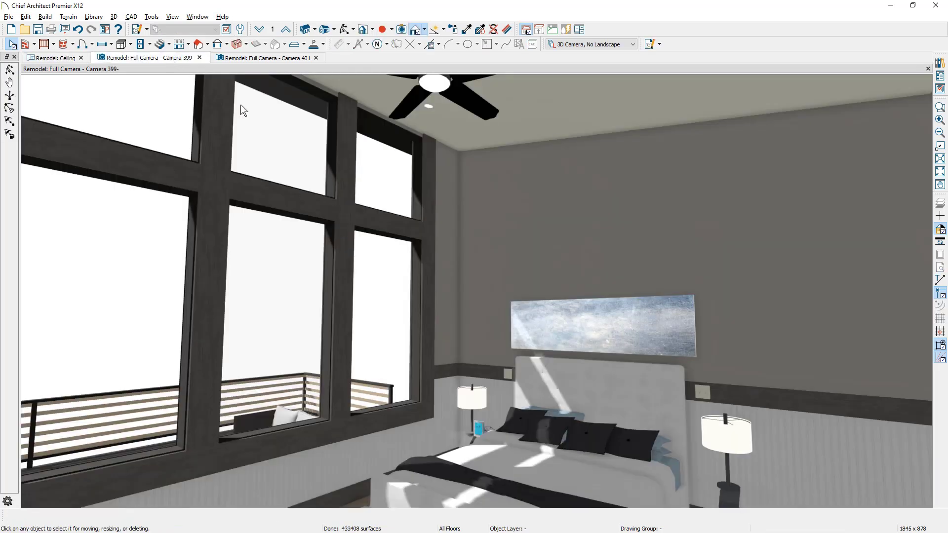
drag(425, 297, 409, 294)
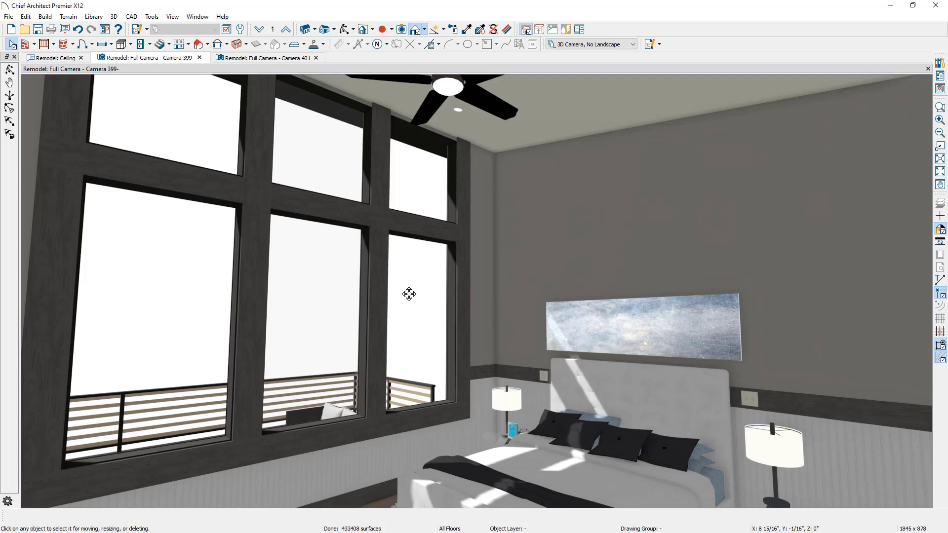
click(941, 63)
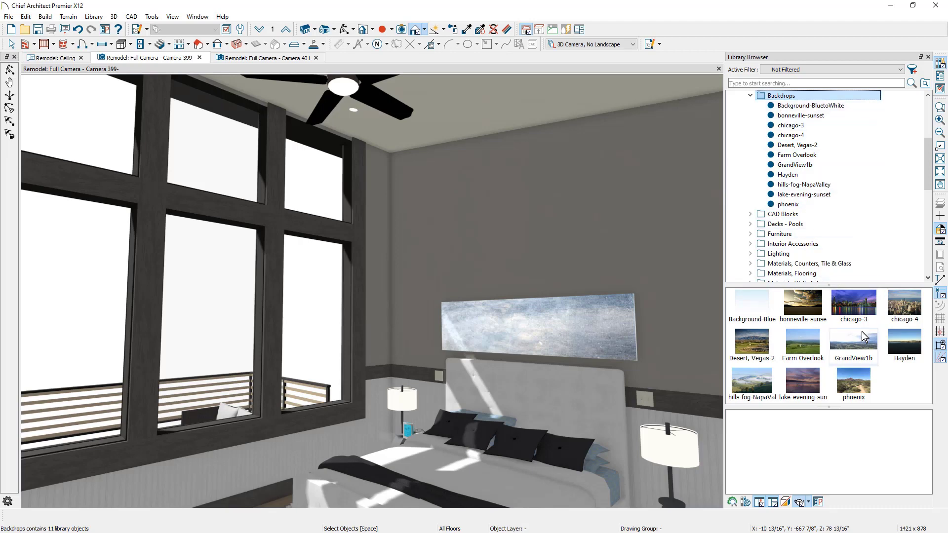
click(863, 337)
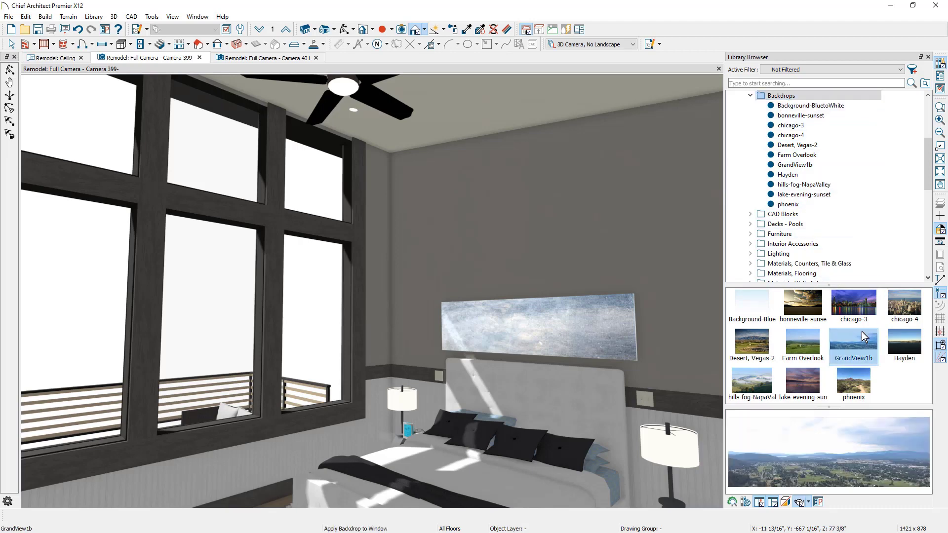
click(234, 294)
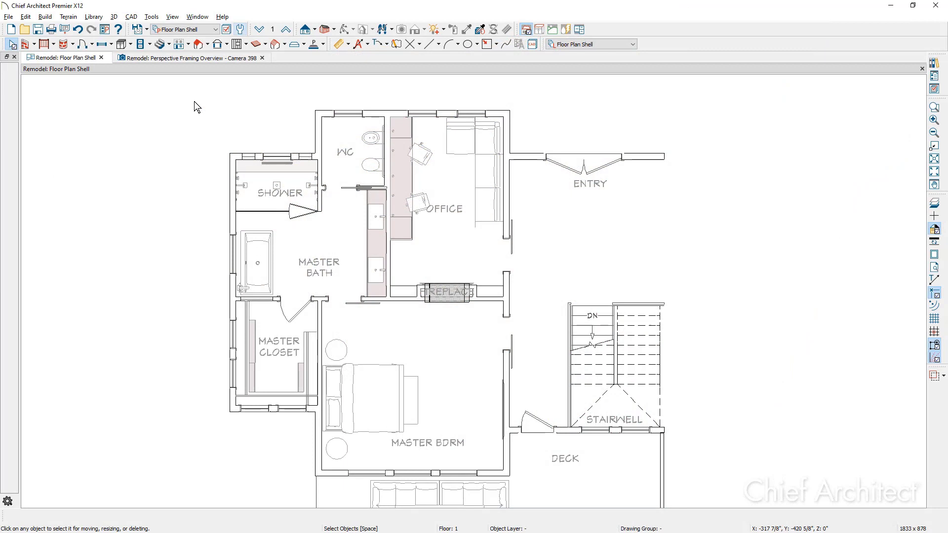
Step: Turn on the reference display in the floor plan shell and compare it with the perspective framing overview
key(F9)
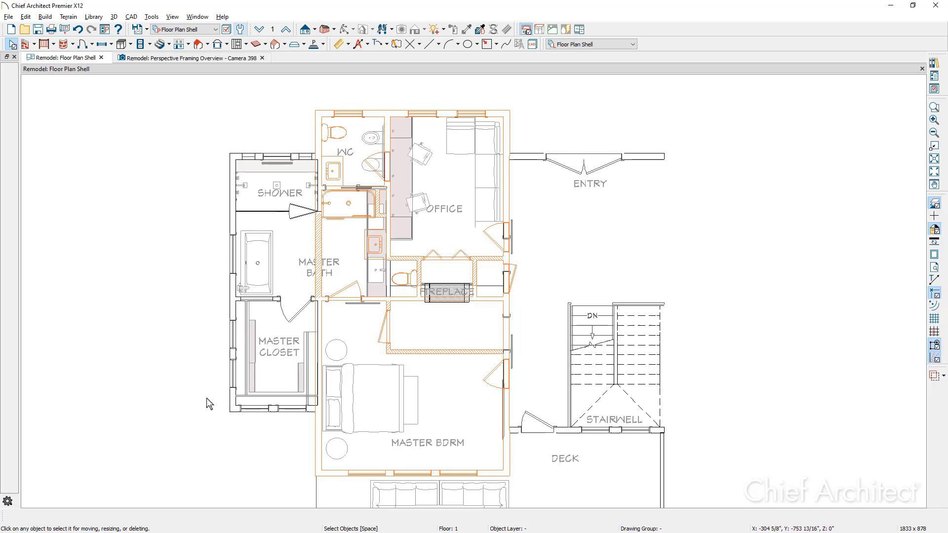
click(182, 59)
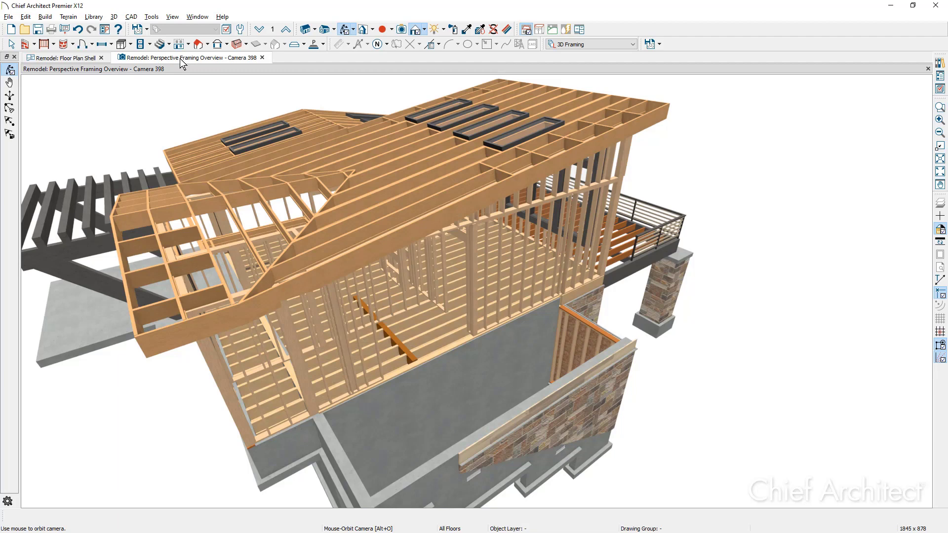
click(76, 58)
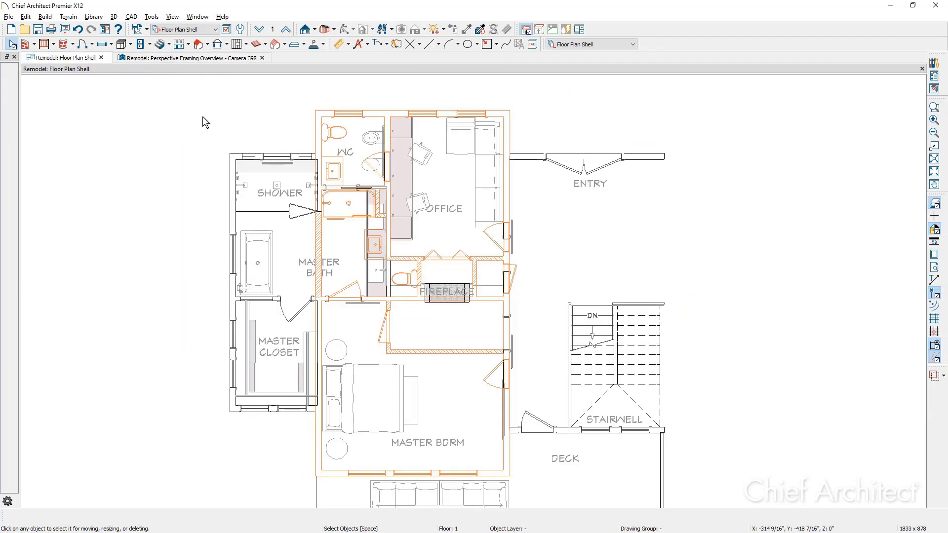
Step: Switch the plan to the Framing layer set and tile it beside the perspective framing overview
click(198, 29)
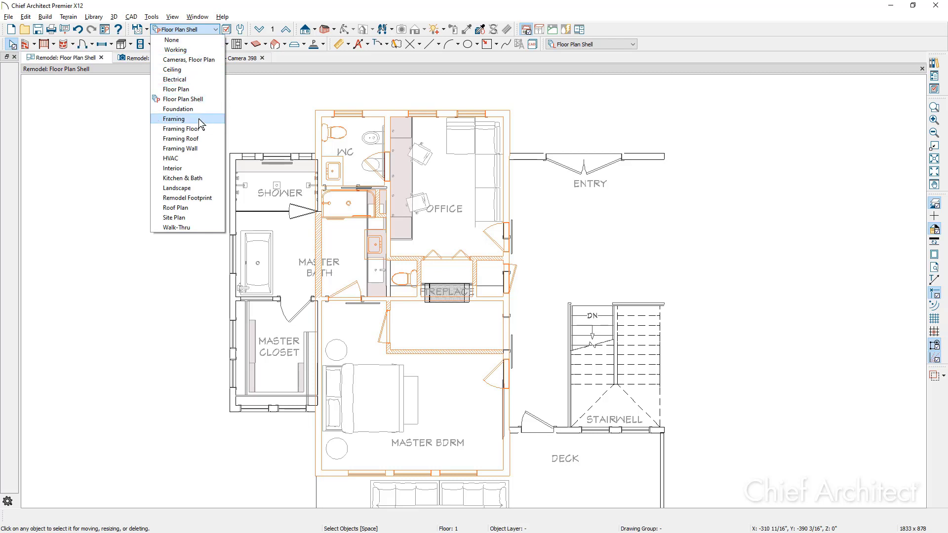
click(174, 119)
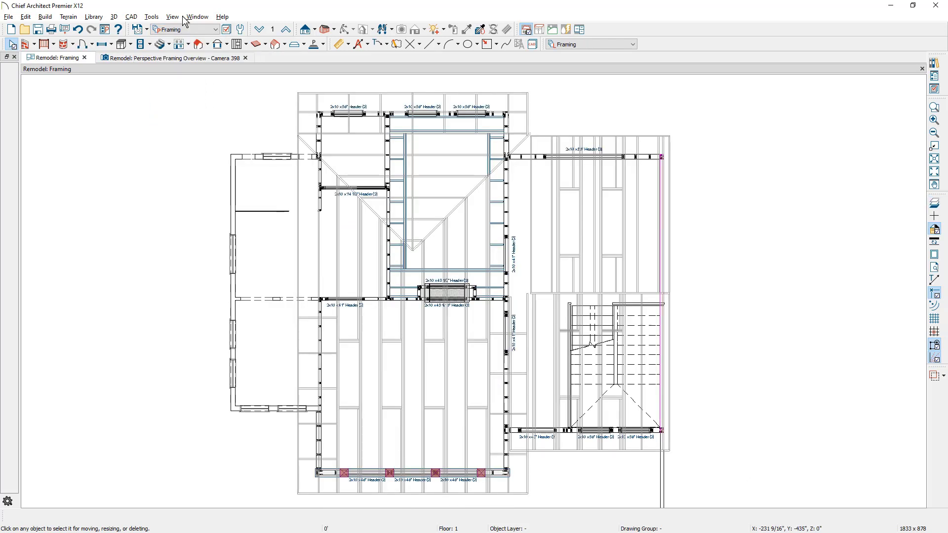
click(197, 16)
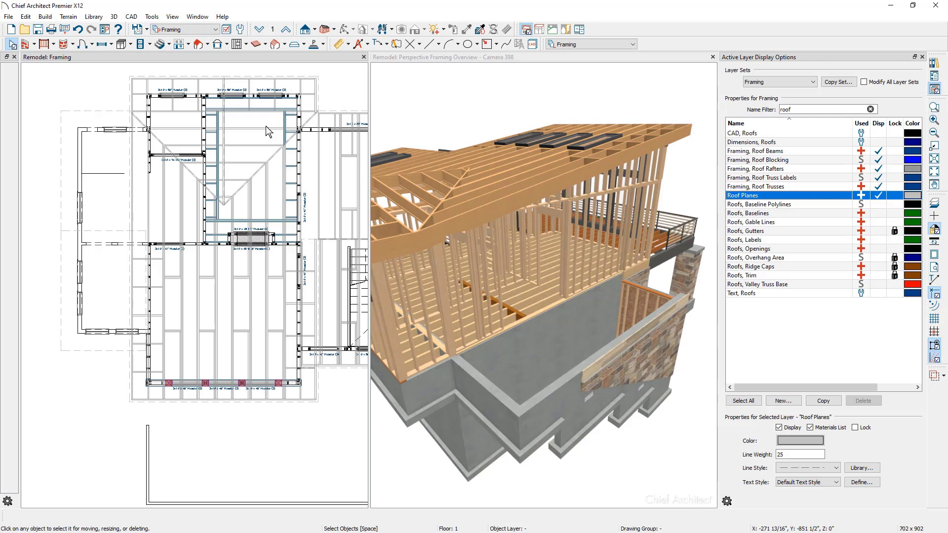
Step: Build floor framing for the three addition rooms: master closet, master bath and shower
click(100, 306)
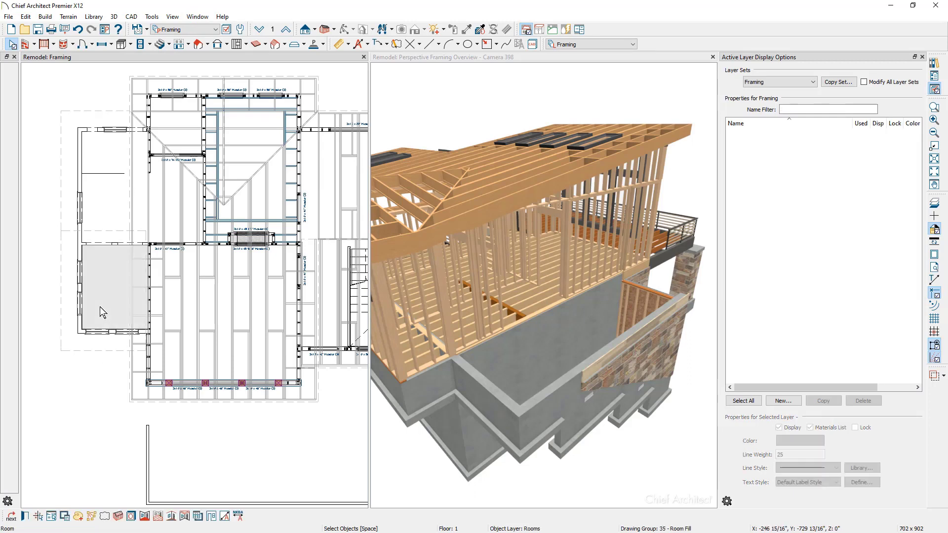
shift+click(98, 214)
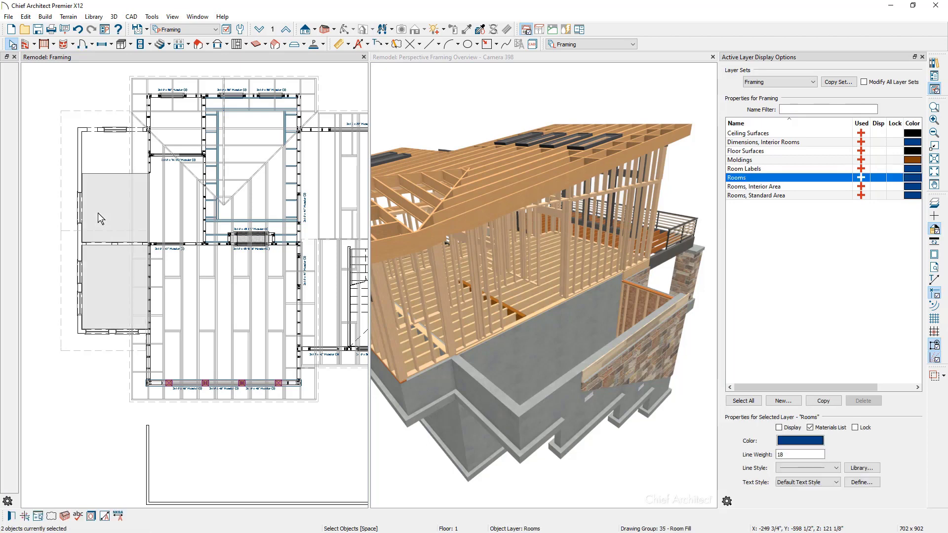
shift+click(102, 159)
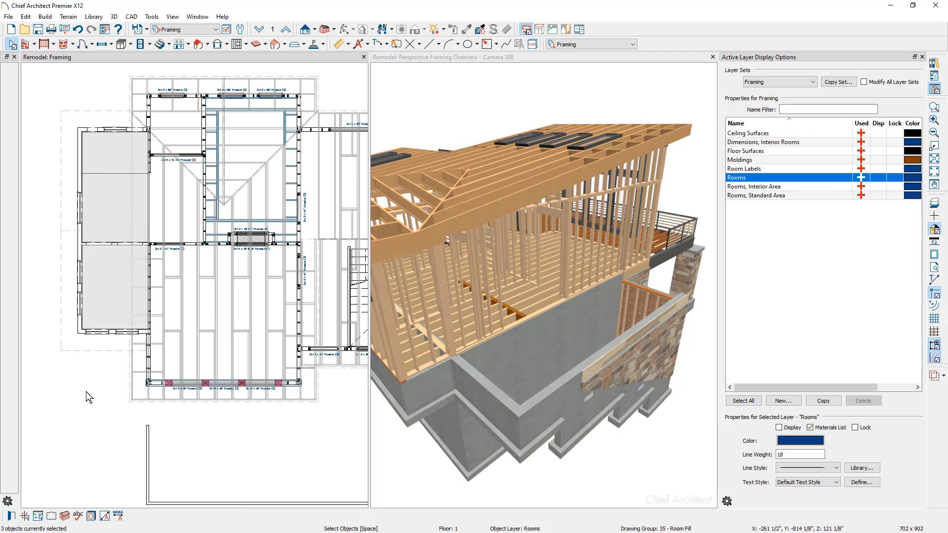
click(67, 516)
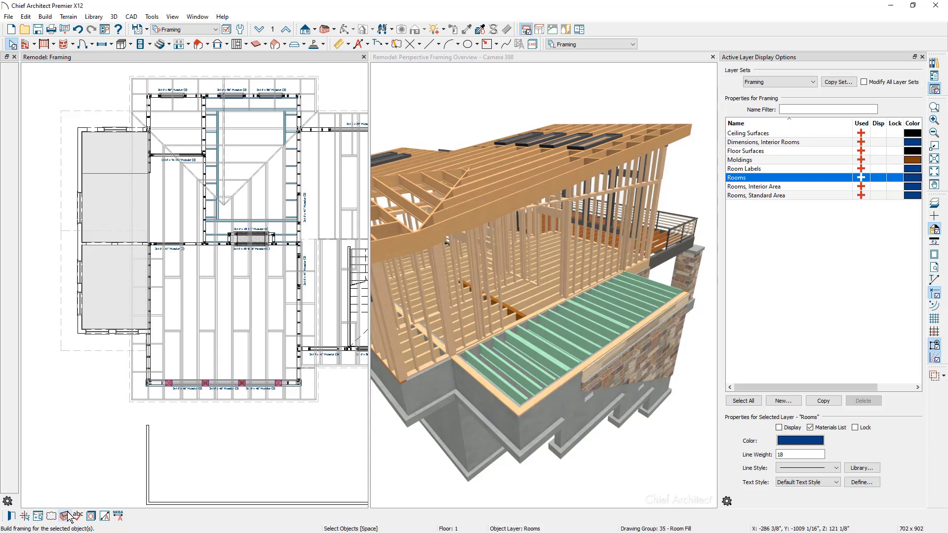
Step: Build wall framing for the addition's three exterior walls and the interior wall between the bath and closet
click(84, 336)
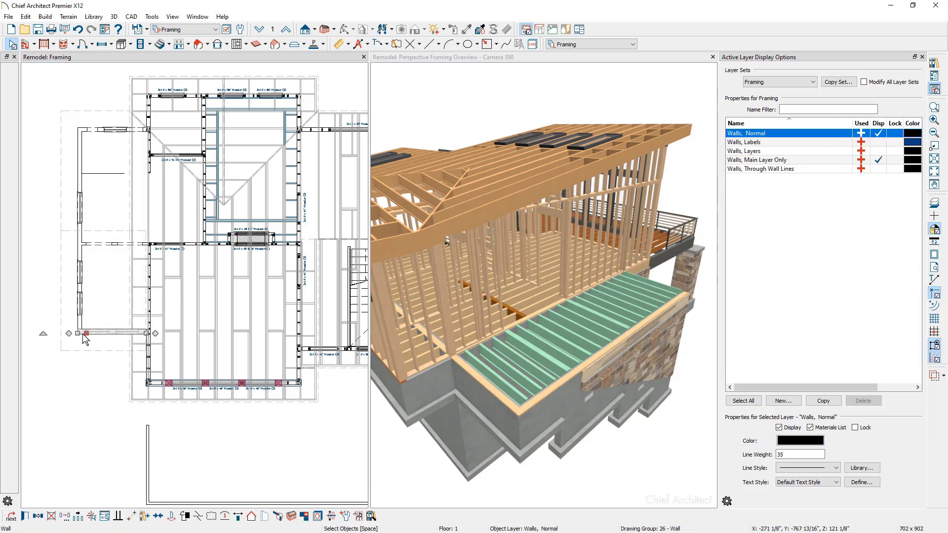
shift+click(80, 327)
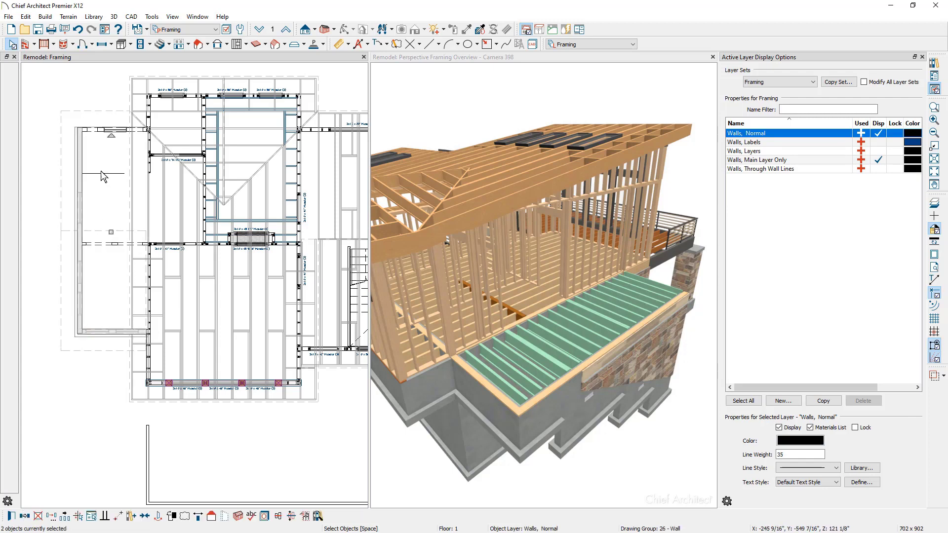
shift+click(106, 130)
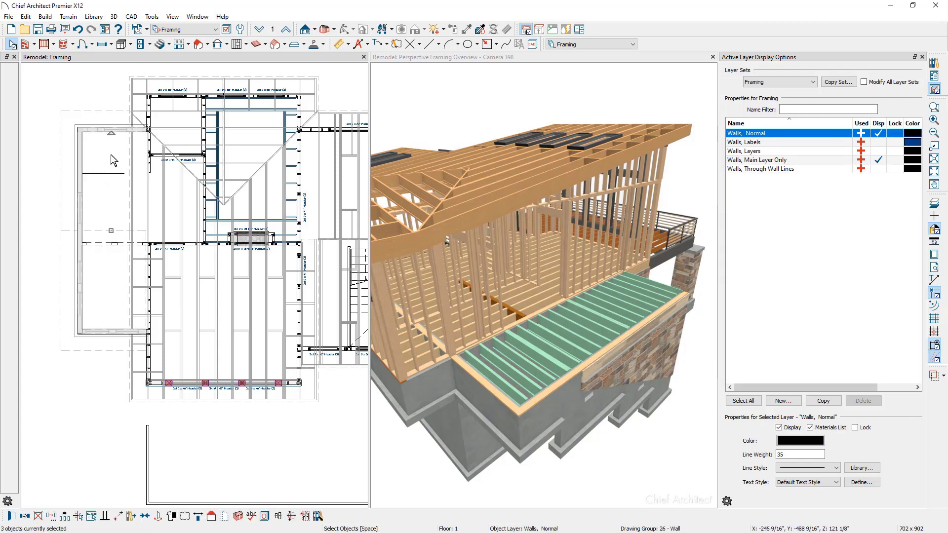
shift+click(117, 243)
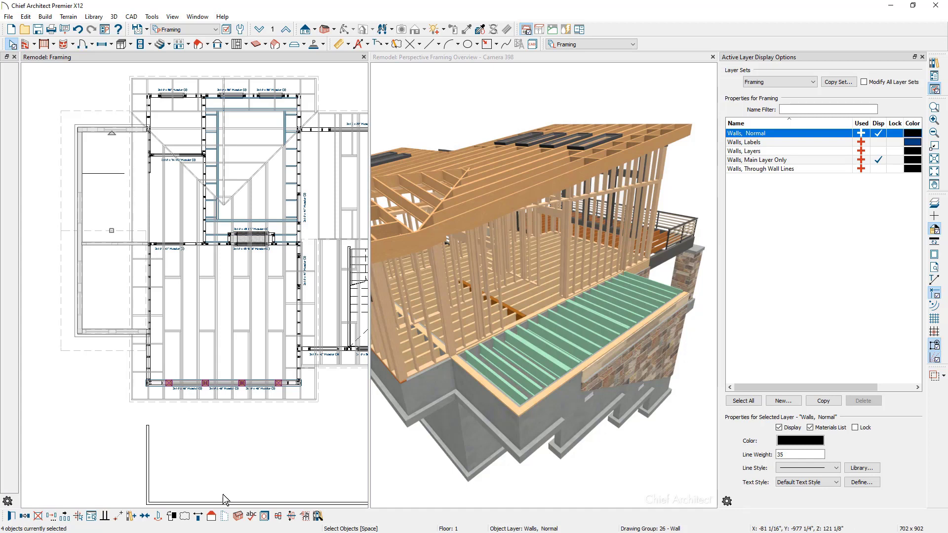
click(238, 517)
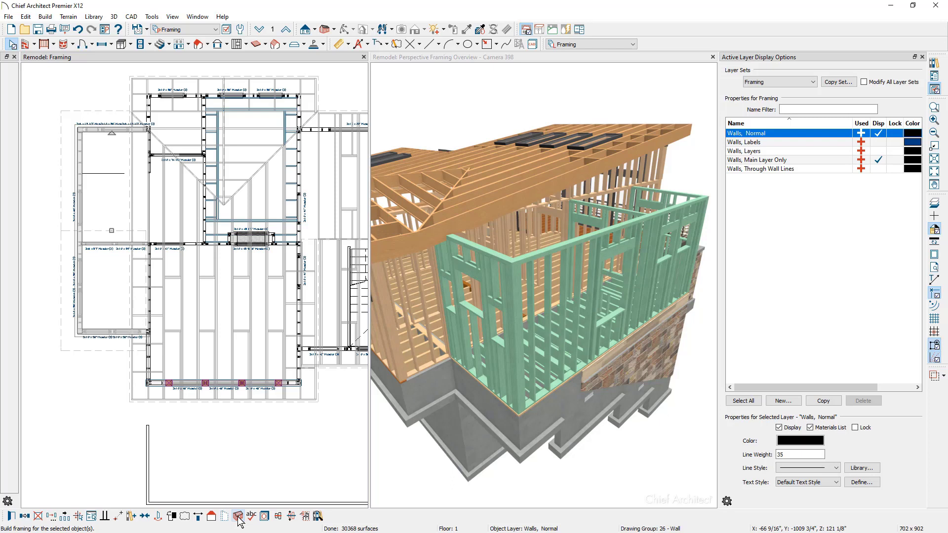
Step: Build roof framing for the two roof planes over the bath and closet addition
click(100, 351)
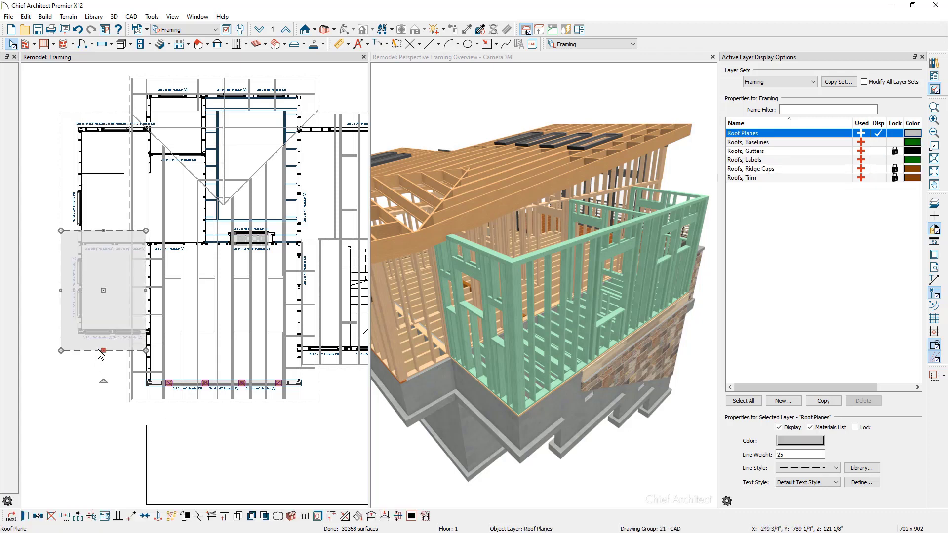
shift+click(61, 194)
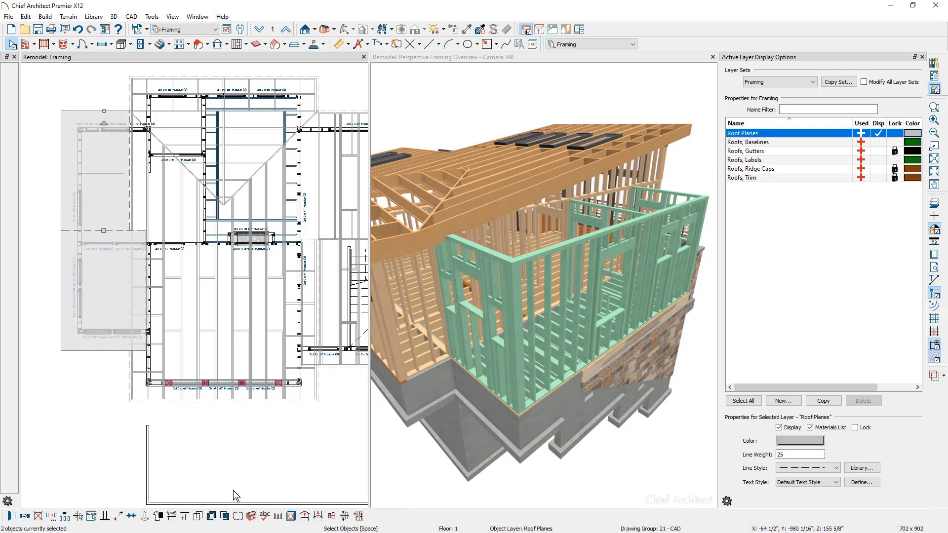
click(252, 517)
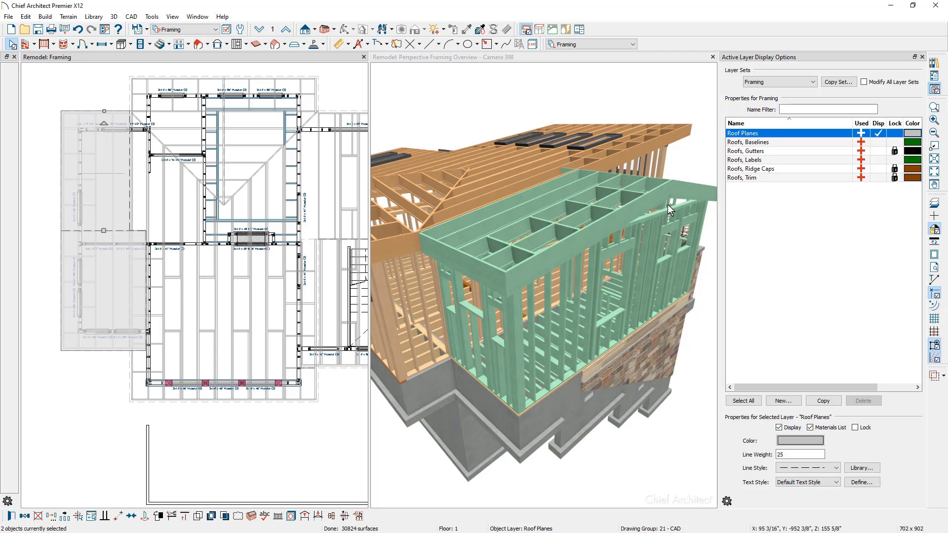
click(173, 65)
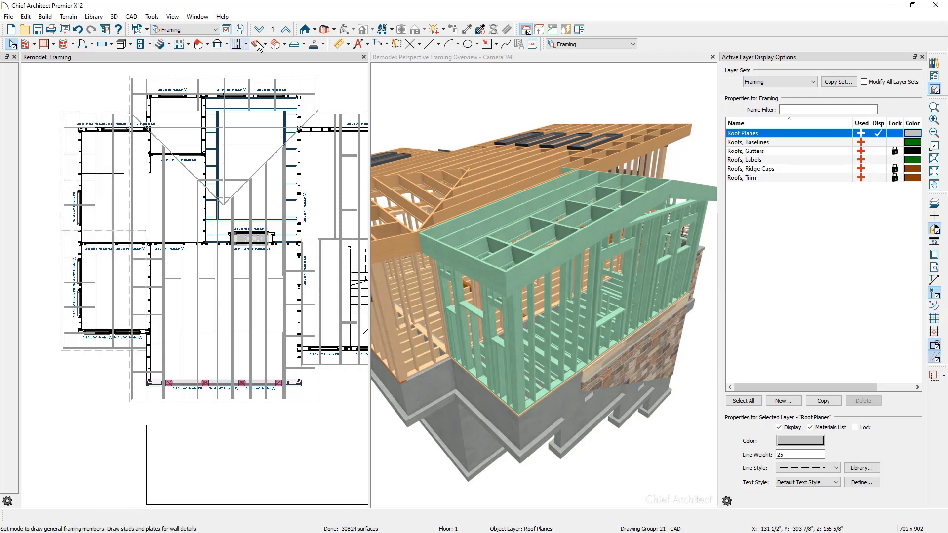
Step: Examine the attic wall framing above the addition, then return to floor 1
click(285, 31)
click(78, 225)
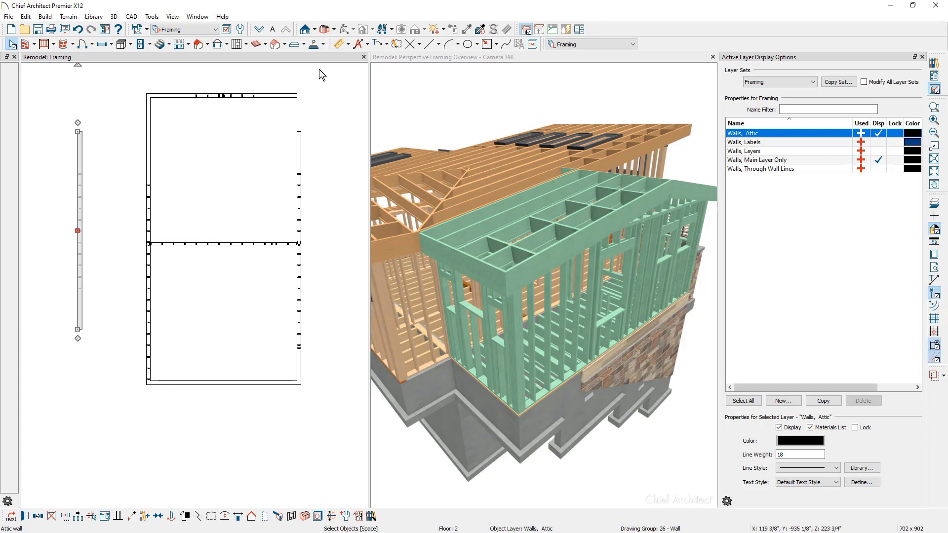
key(Escape)
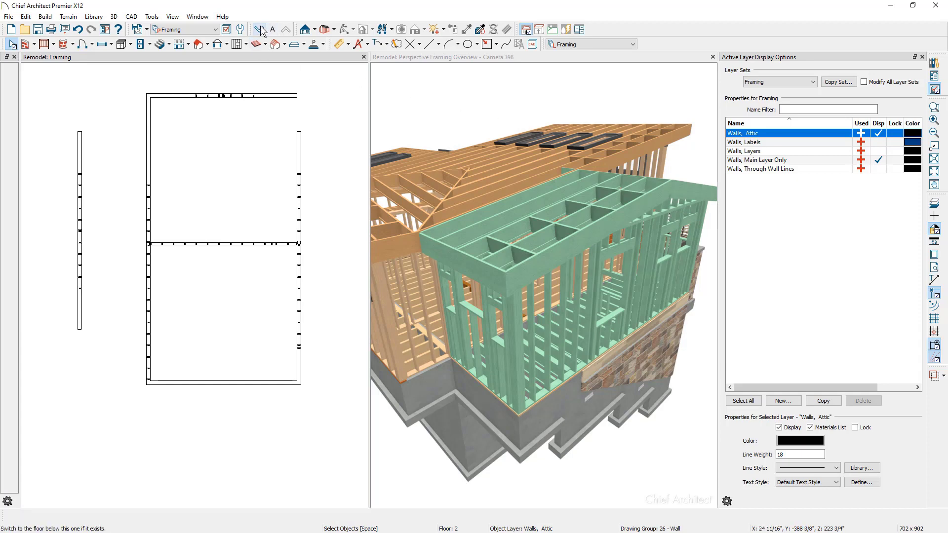
click(260, 30)
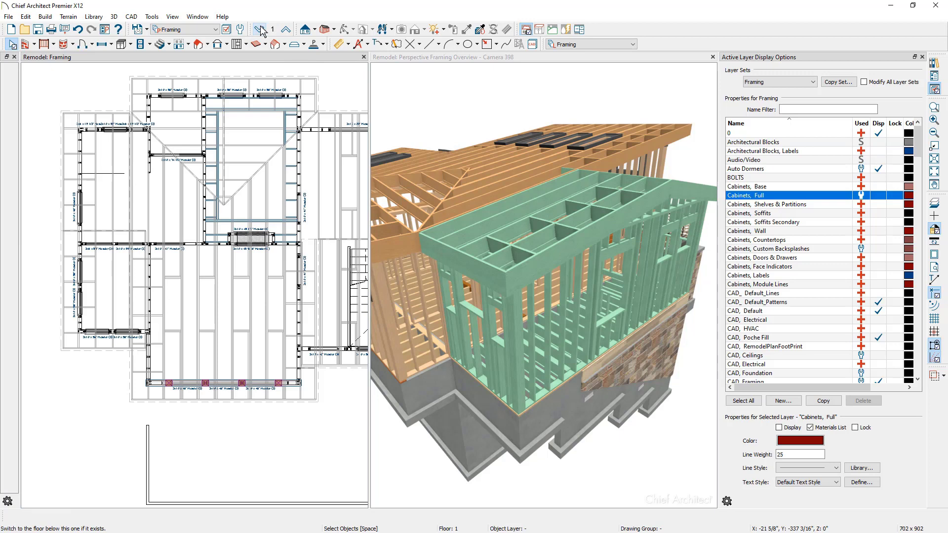
Step: Maximize the framing plan, draw a rectangular polyline around the bath and closet addition, about 33'-5" across its diagonal, and select it
double_click(339, 59)
scroll(385, 148, down, 4)
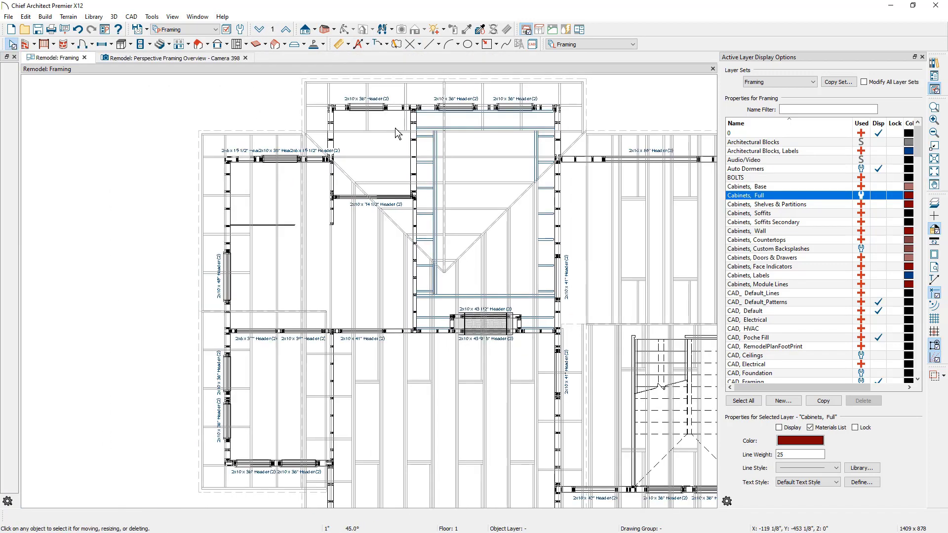
scroll(396, 133, down, 1)
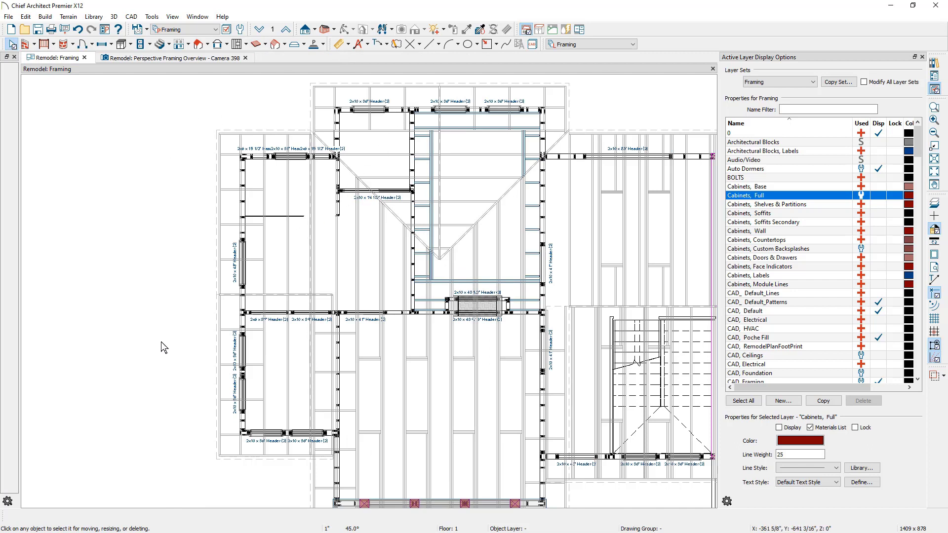
click(495, 44)
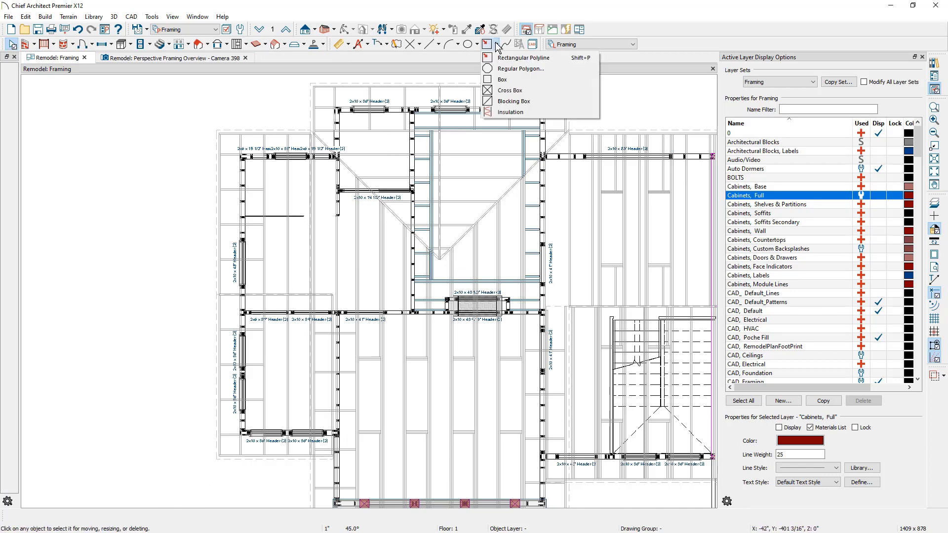
click(560, 59)
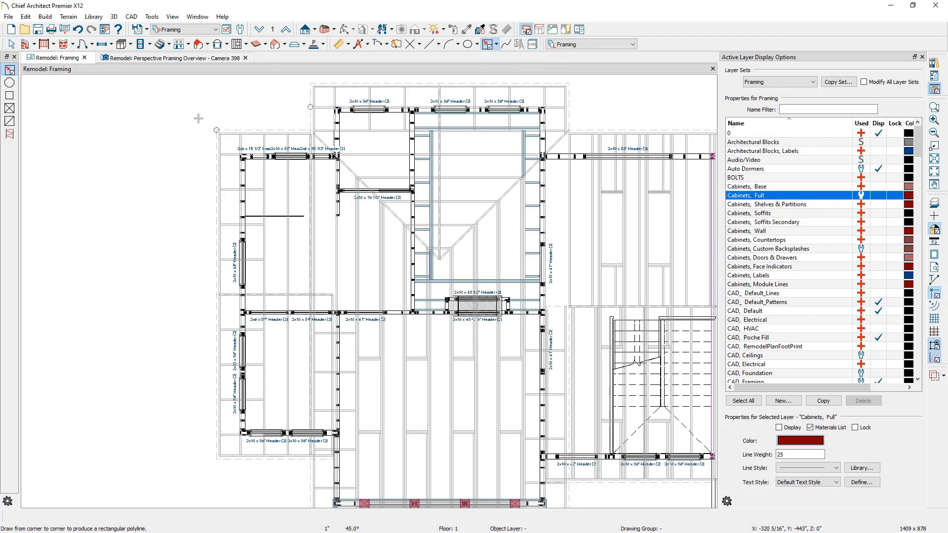
drag(202, 114, 333, 485)
key(space)
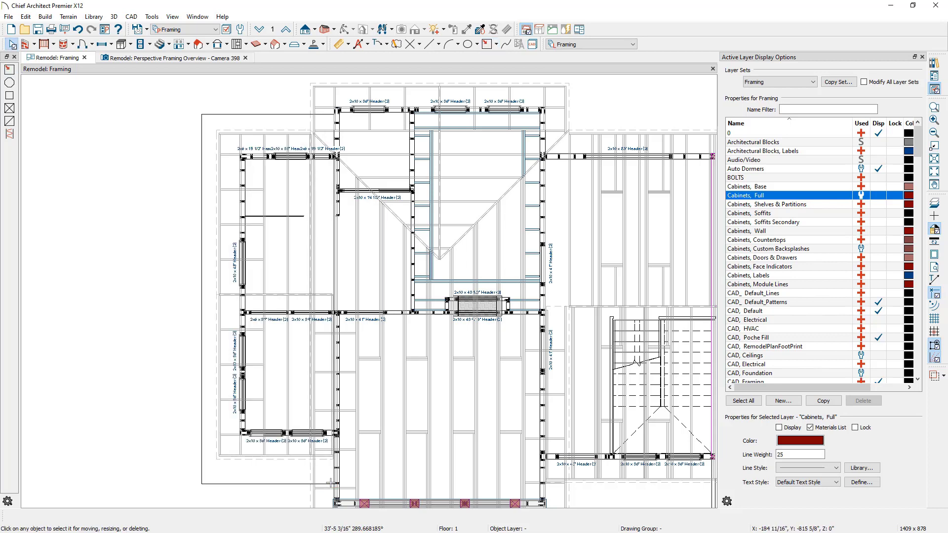
click(297, 484)
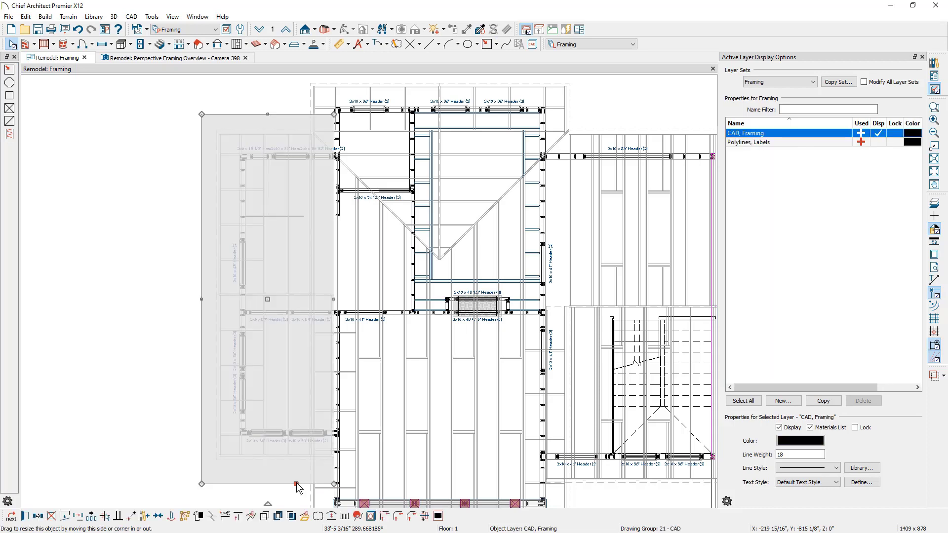
Step: Convert the selected polyline around the addition to a Materials List Polyline on its default layer
click(305, 517)
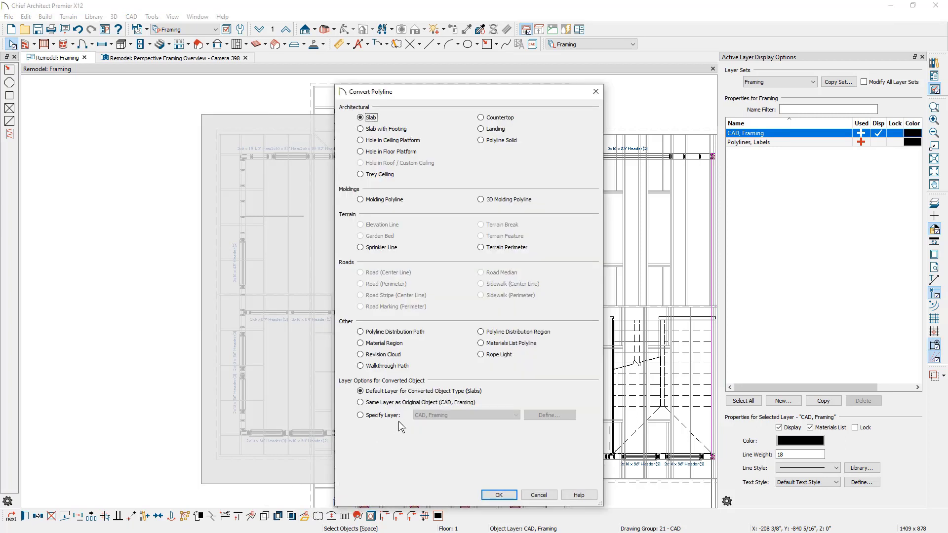
click(480, 343)
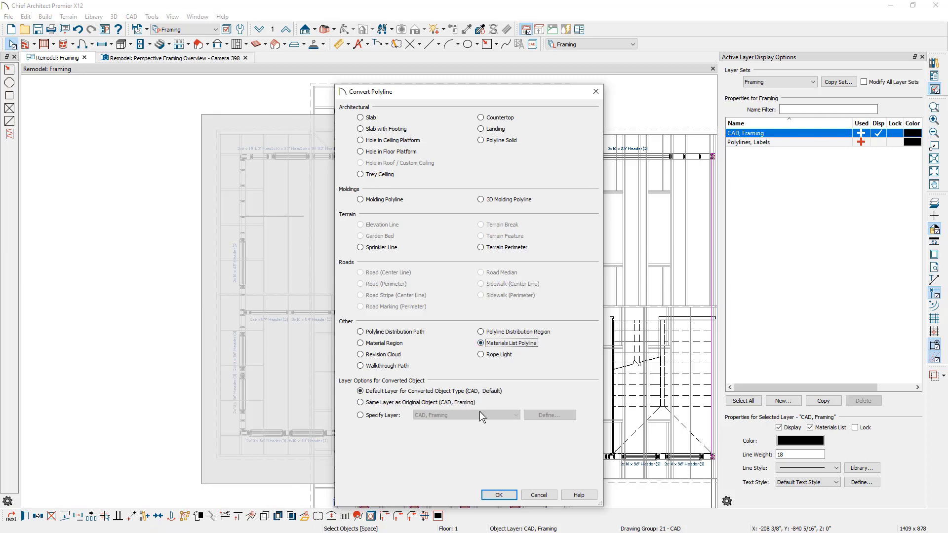
click(498, 495)
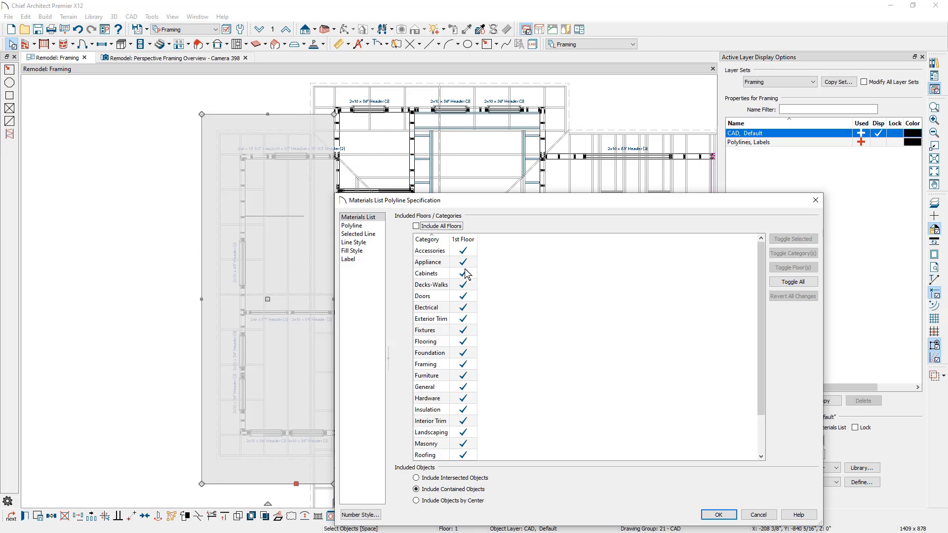
Step: Include all floors in the materials list polyline and exclude Accessories for the Foundation, 1st Floor, Attic and New Floors
click(467, 254)
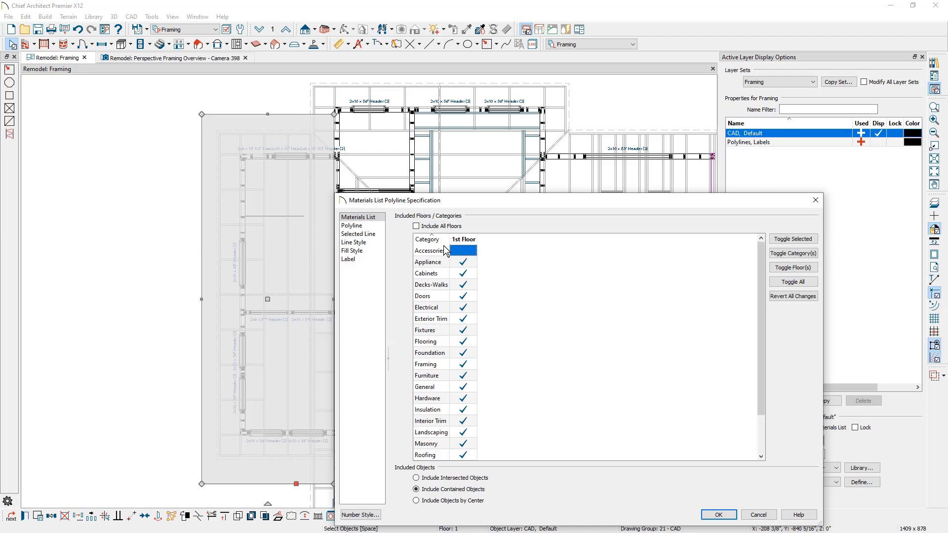
click(416, 227)
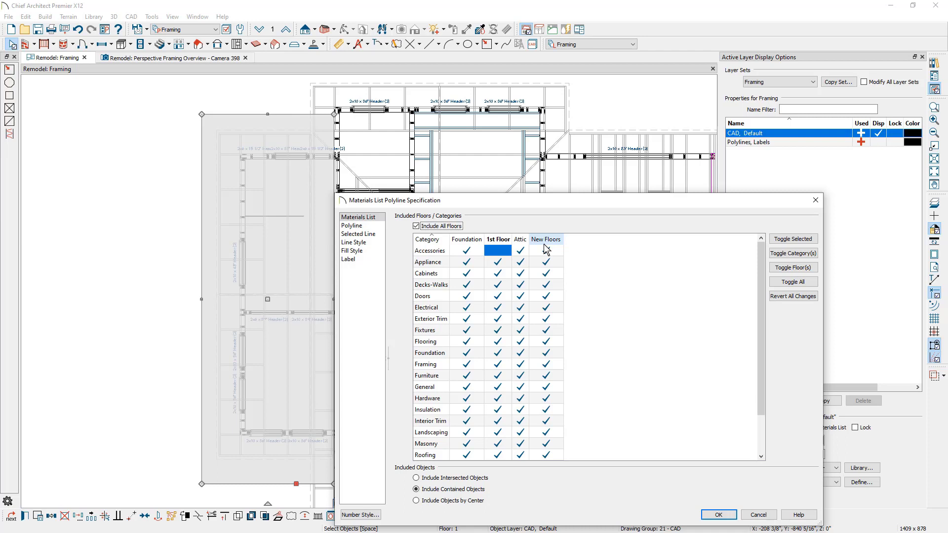
click(467, 251)
click(522, 251)
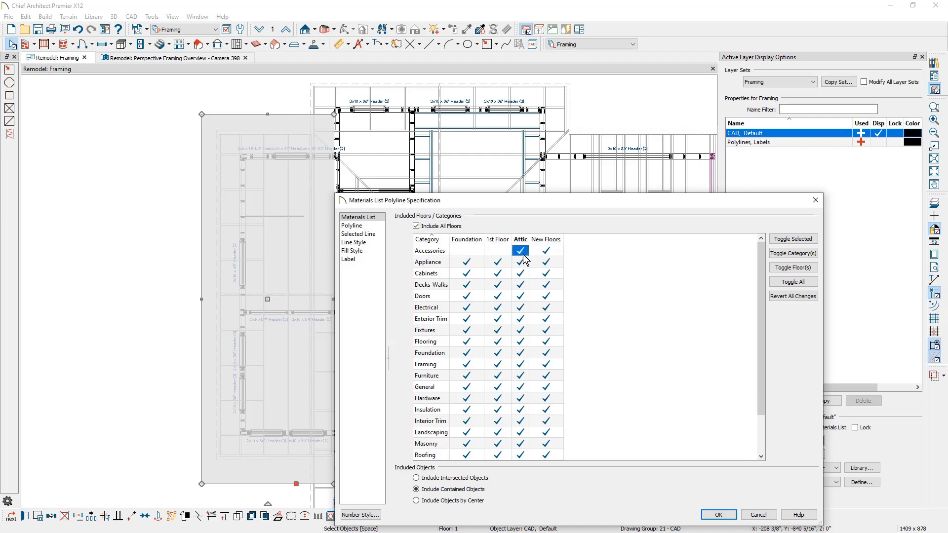
click(547, 251)
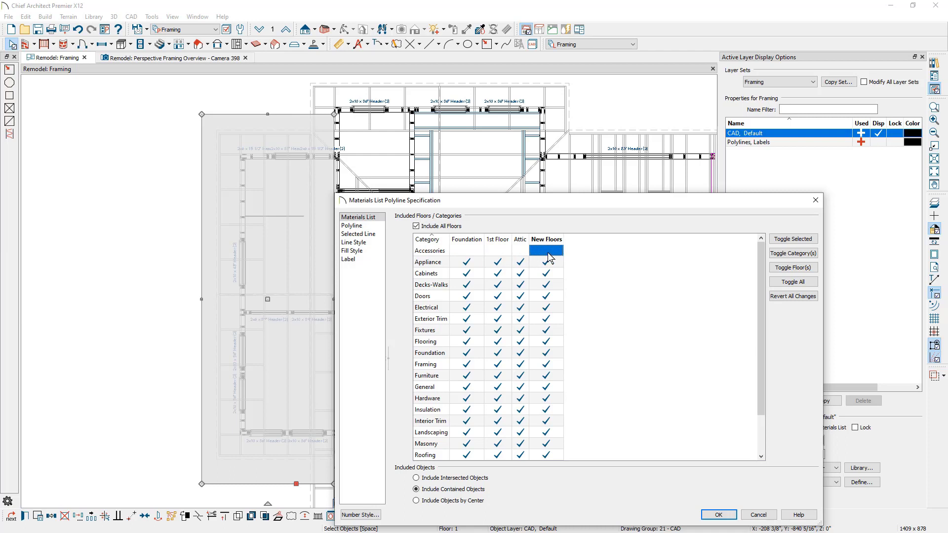
click(719, 514)
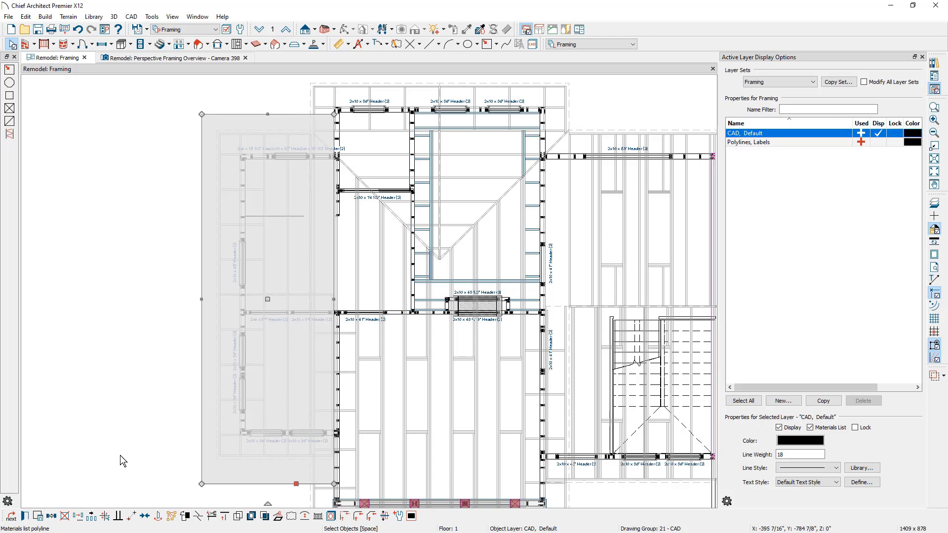
Step: Generate the materials list from the polyline and set the price of the 48"x96"x5/8" drywall (WB1) to $25 each
click(38, 516)
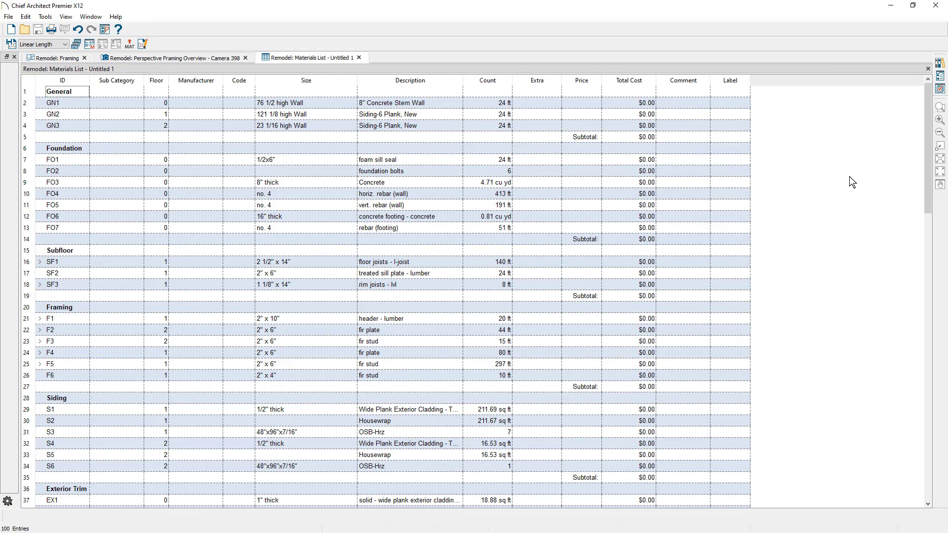
drag(931, 175, 930, 307)
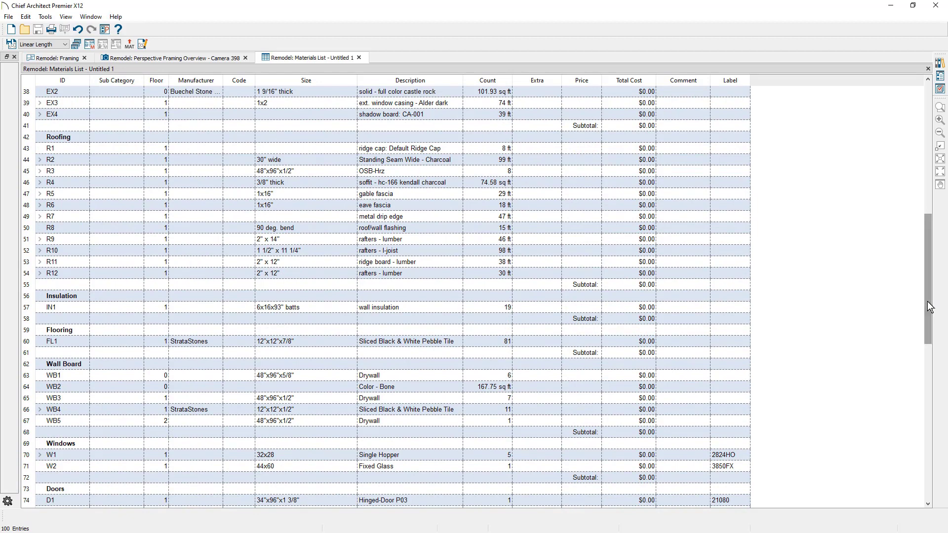
click(593, 377)
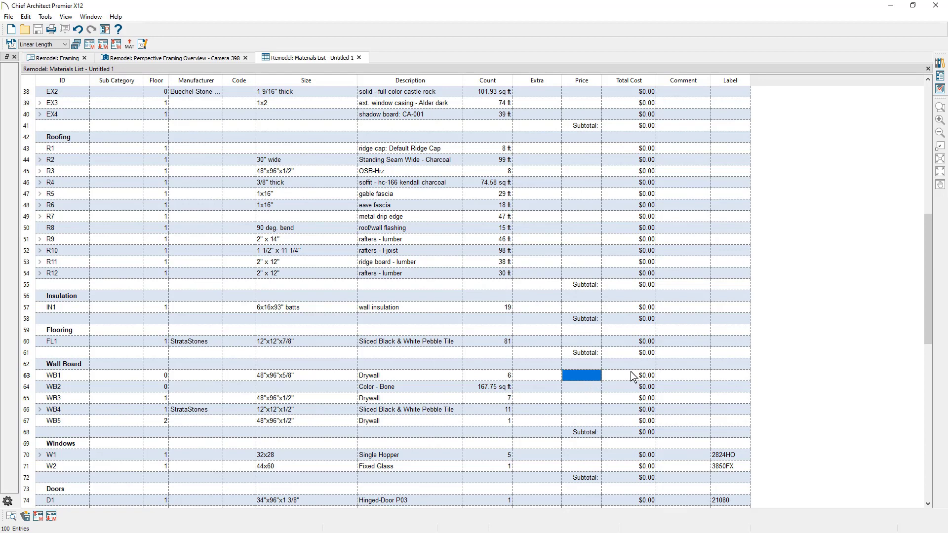
mouse_move(634, 377)
text(25)
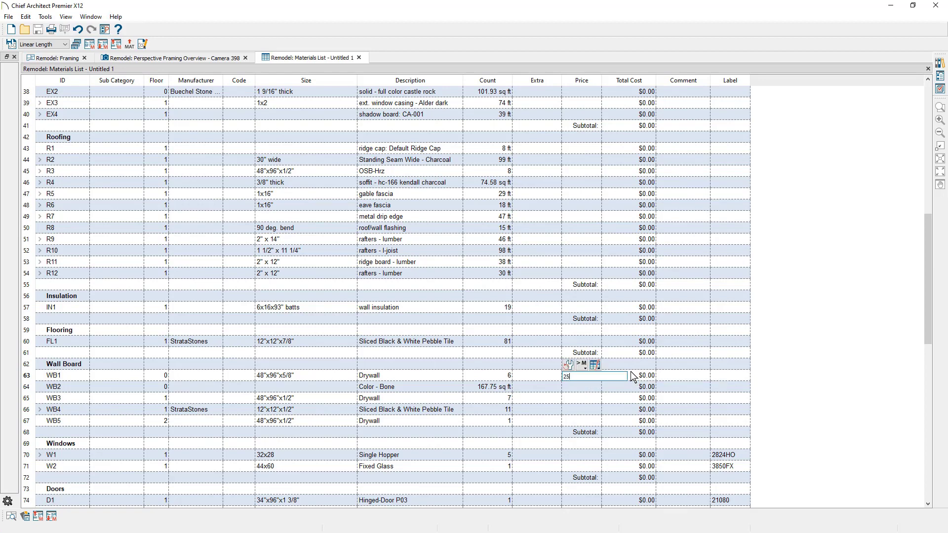
key(Tab)
key(Tab)
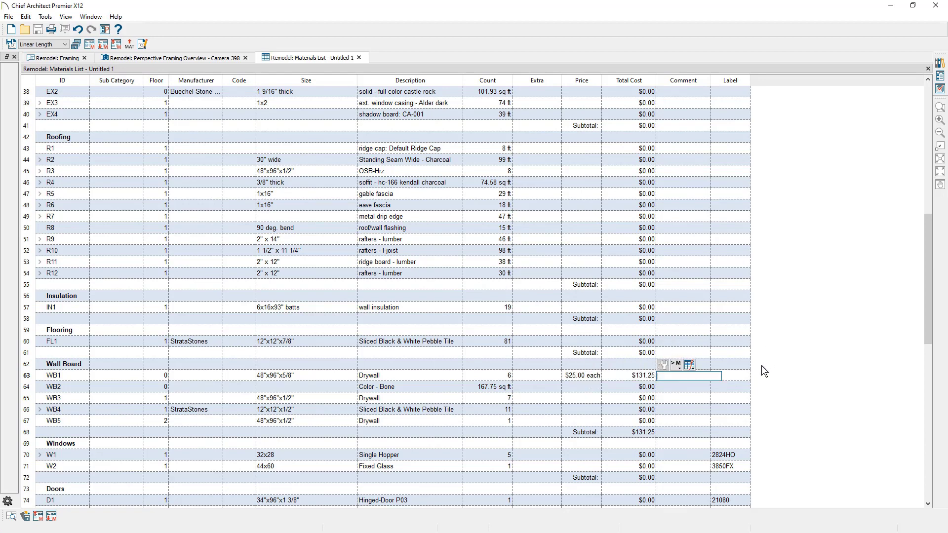